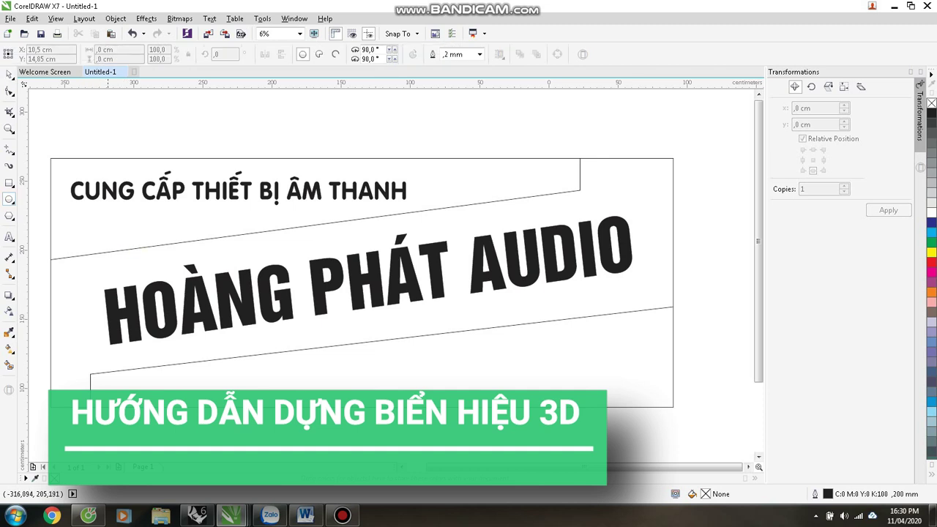
- Draw three progressively smaller circles in a row below the top heading, the last two about 12.3 cm and 9.7 cm in diameter
mouse_move(80, 223)
ctrl+mouse_down()
mouse_move(103, 245)
mouse_move(184, 234)
ctrl+mouse_up()
key(space)
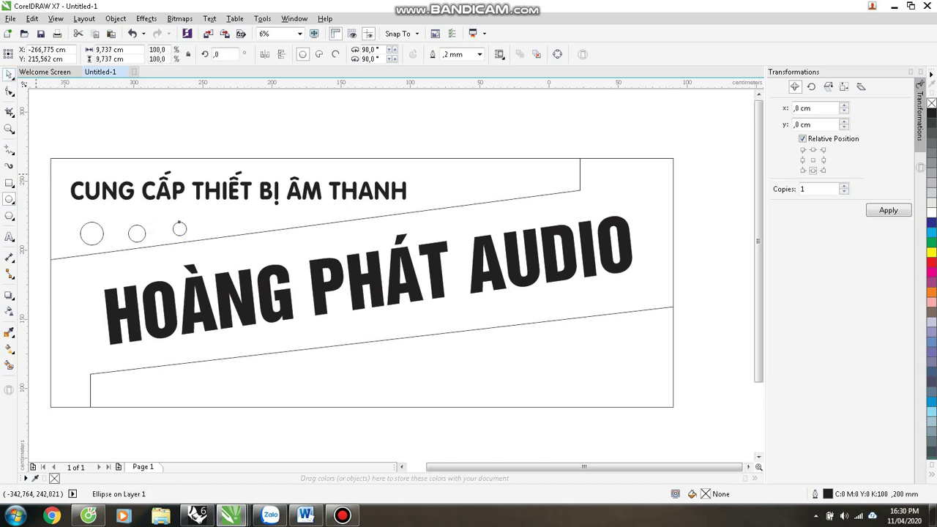
- Shift the three circles leftward below the heading and stagger them to rise with the slanted divider line
click(137, 225)
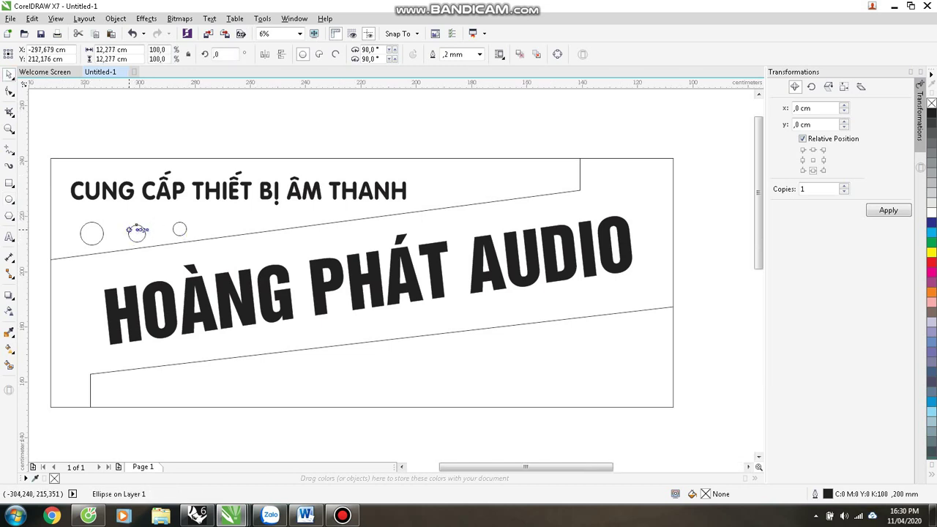
scroll(130, 230, up, 2)
drag(164, 212, 142, 193)
scroll(356, 283, down, 1)
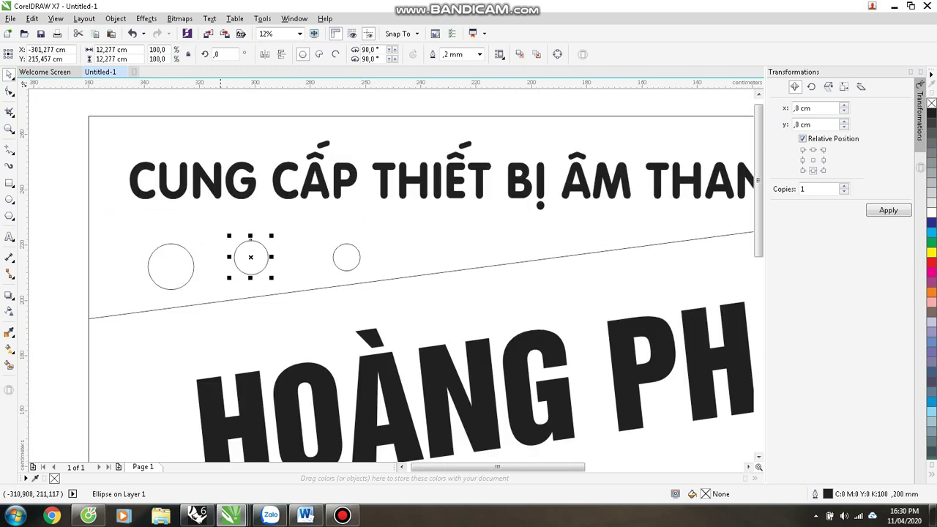
click(192, 265)
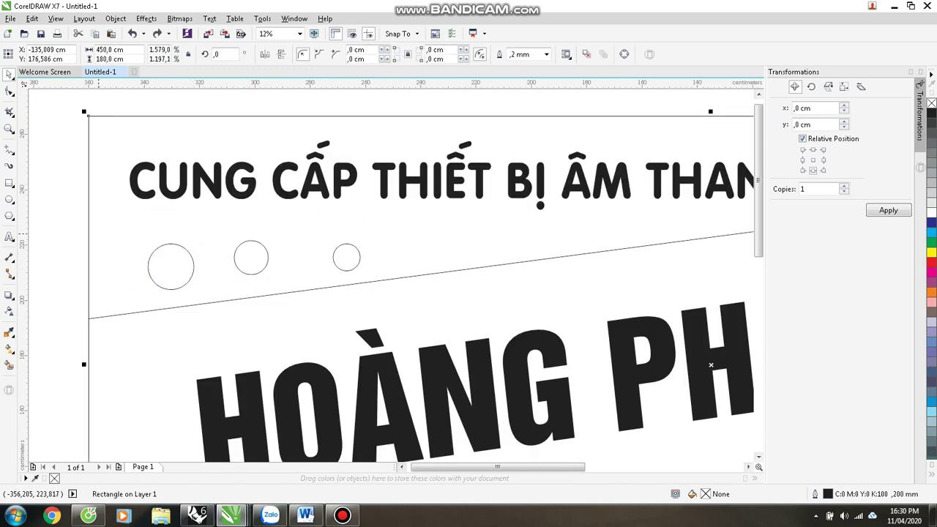
click(162, 332)
click(192, 265)
drag(193, 264, 175, 269)
click(251, 257)
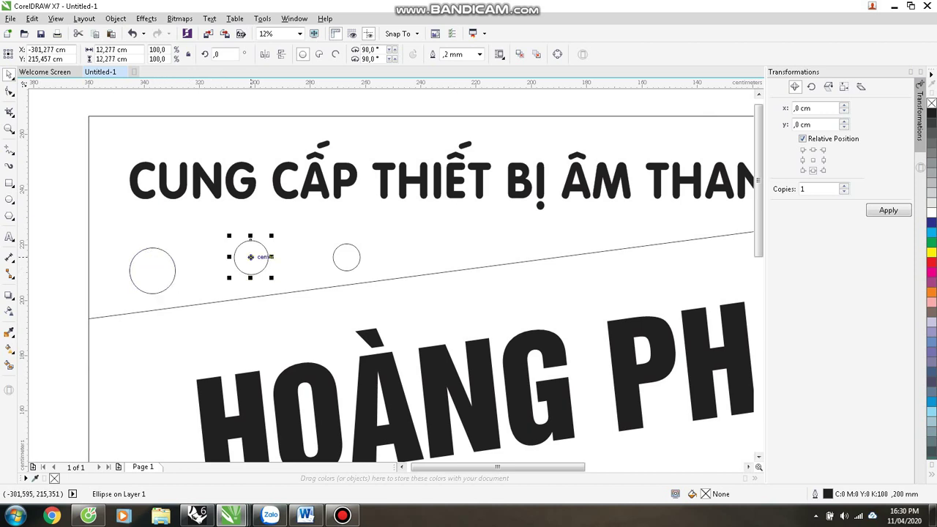
drag(251, 258, 240, 261)
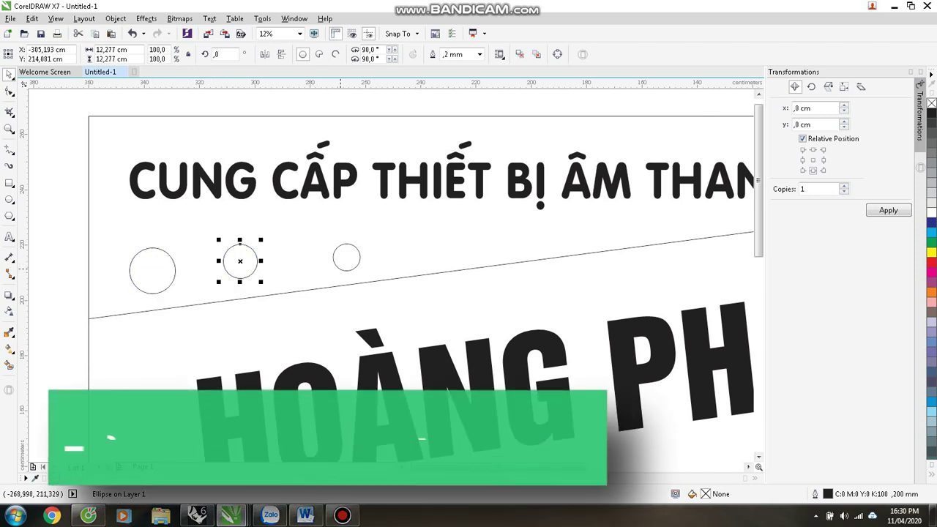
drag(346, 257, 317, 254)
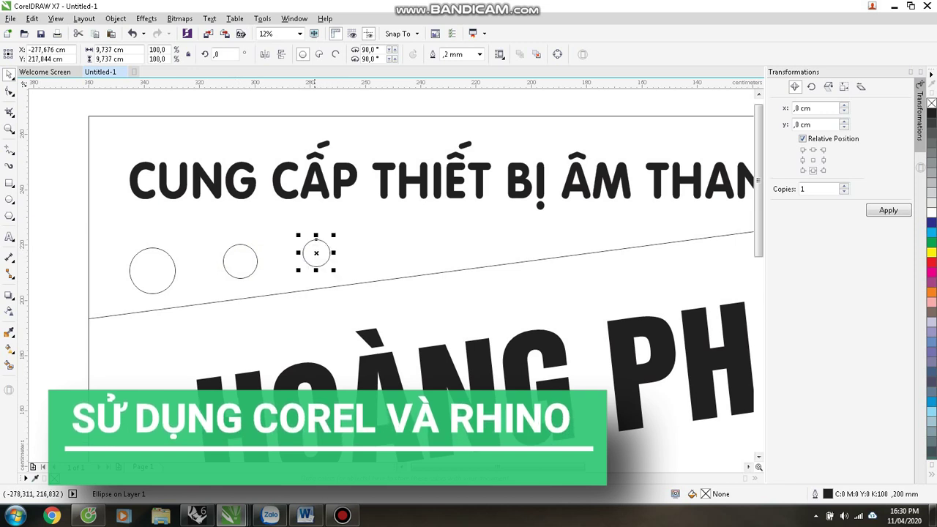
scroll(325, 254, down, 3)
click(200, 211)
scroll(505, 311, up, 2)
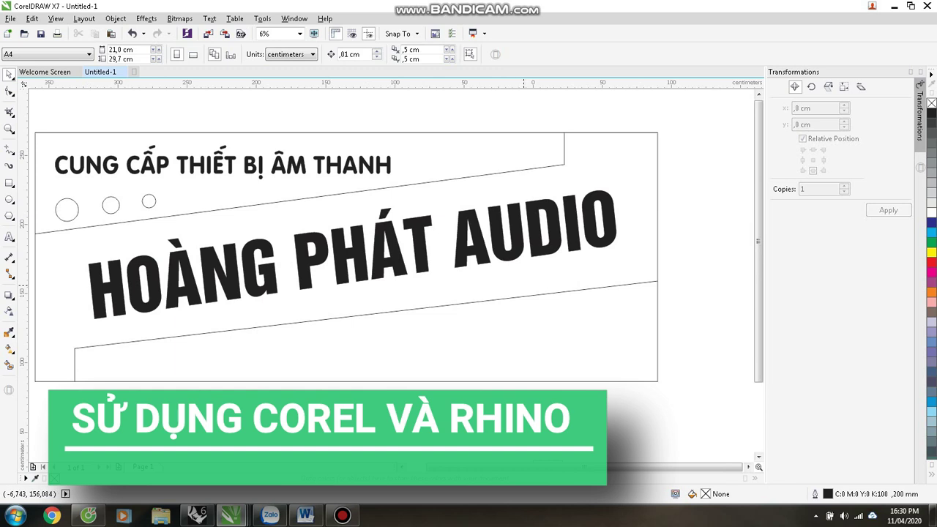
scroll(518, 285, down, 2)
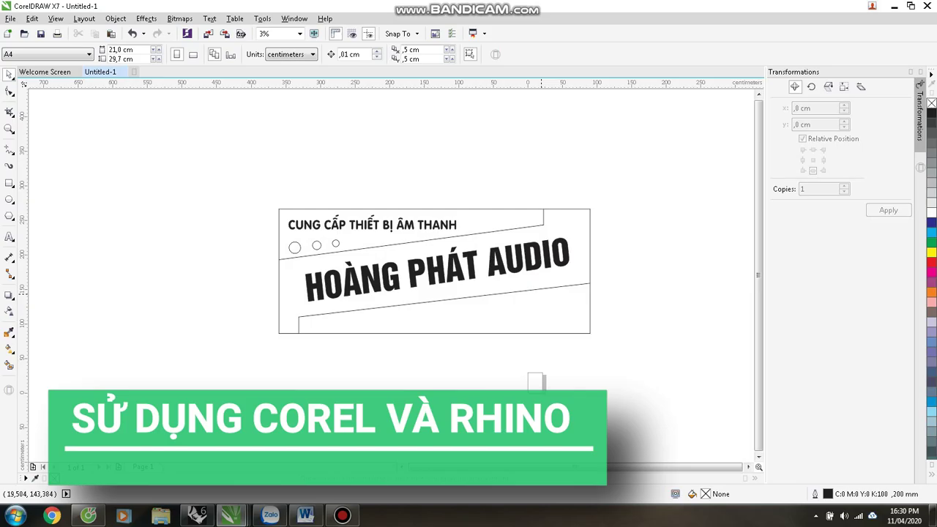
- Enter the shop's street address in the .VnVogueH font inside the lower panel of the sign
scroll(558, 304, up, 2)
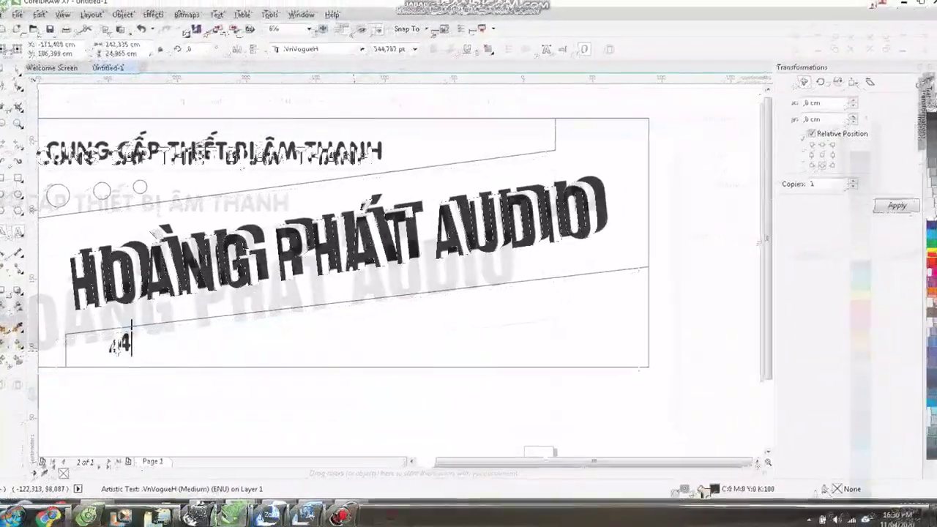
text(5)
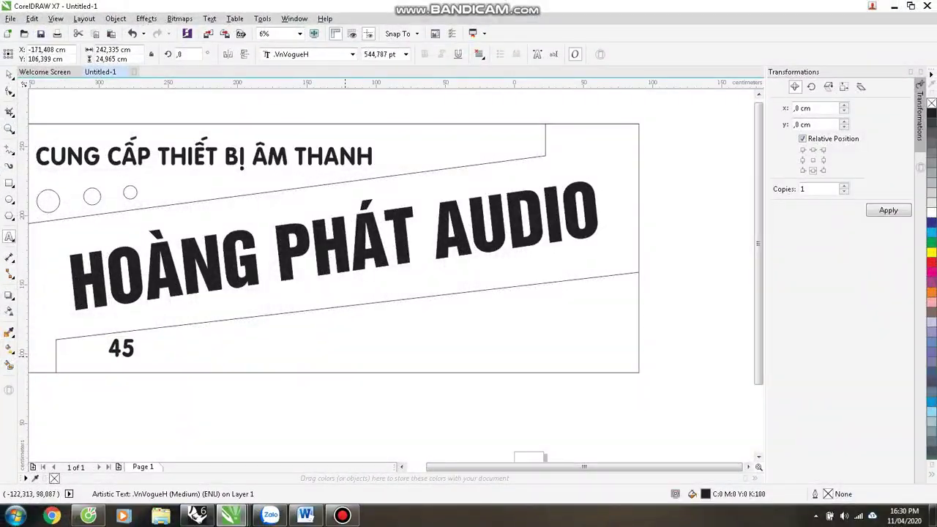
text( \PHOO)
key(BackSpace)
key(BackSpace)
key(BackSpace)
key(BackSpace)
text(PHOOs HUEES)
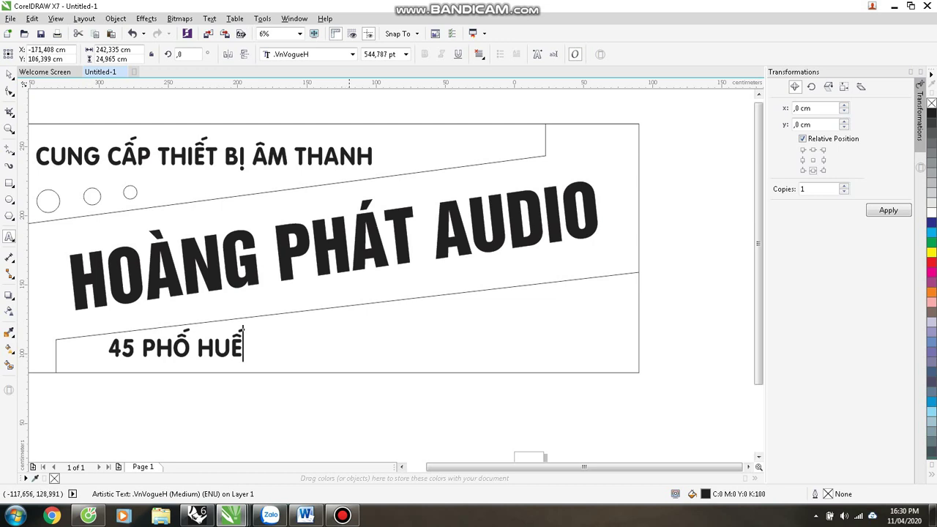
key(Escape)
key(ctrl+space)
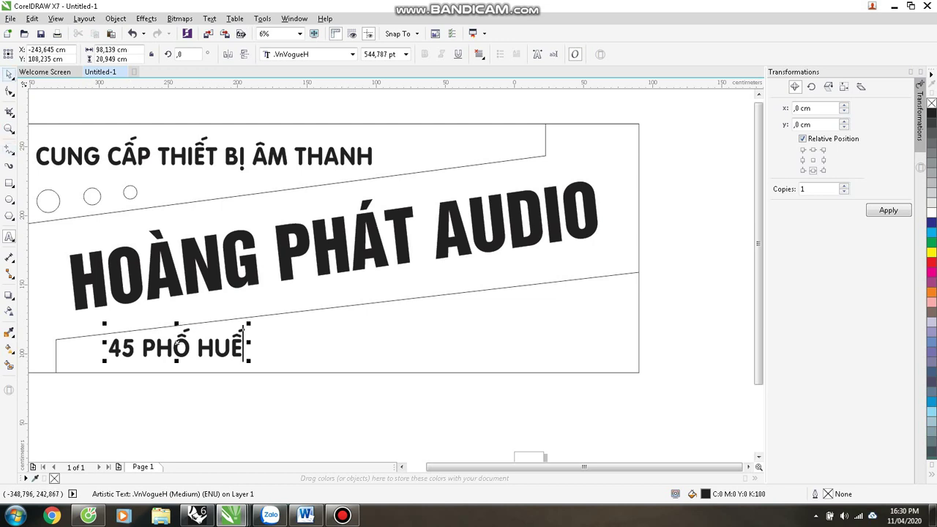
- Move the address text further right in the lower panel and enlarge it slightly
drag(177, 343, 226, 344)
drag(302, 325, 314, 323)
drag(236, 346, 245, 346)
click(329, 362)
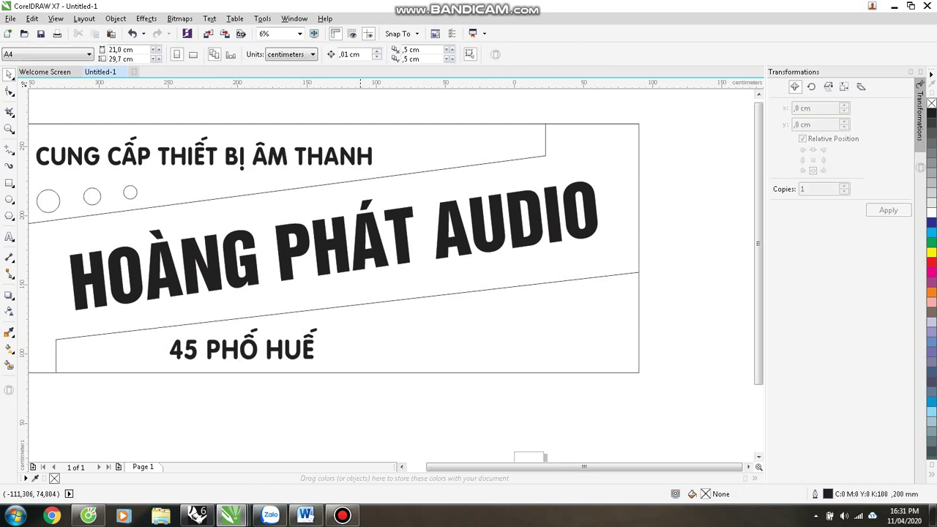
scroll(321, 358, down, 2)
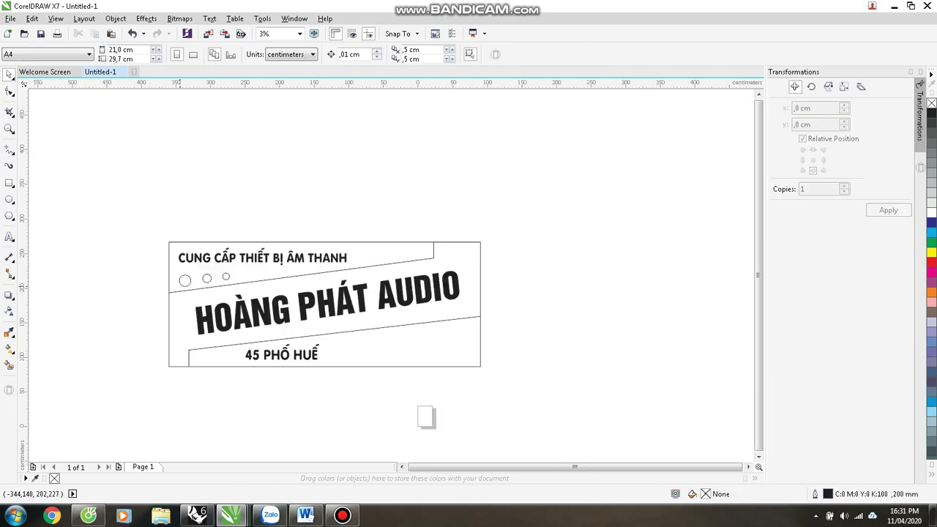
- Draw a square about 14.4 cm wide to the right of the address text and rotate it 45 degrees
scroll(350, 369, up, 2)
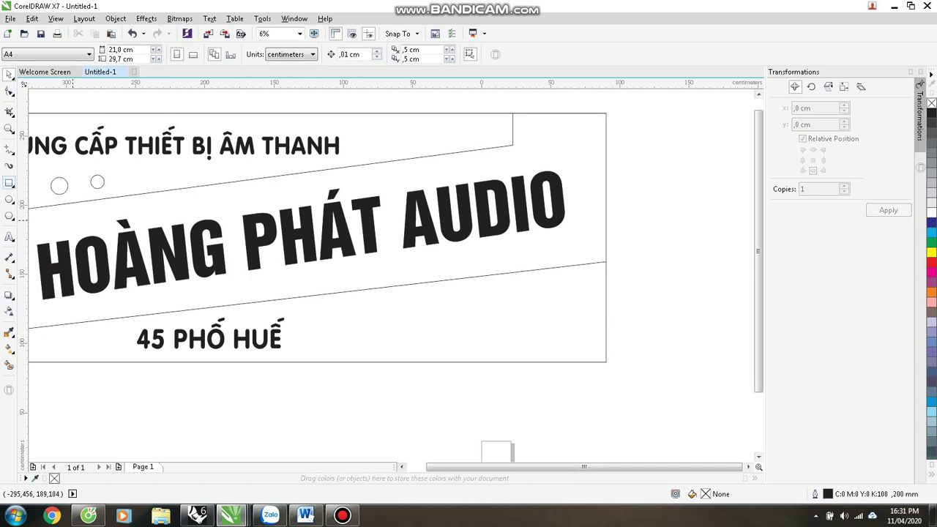
click(10, 183)
drag(355, 309, 381, 335)
key(space)
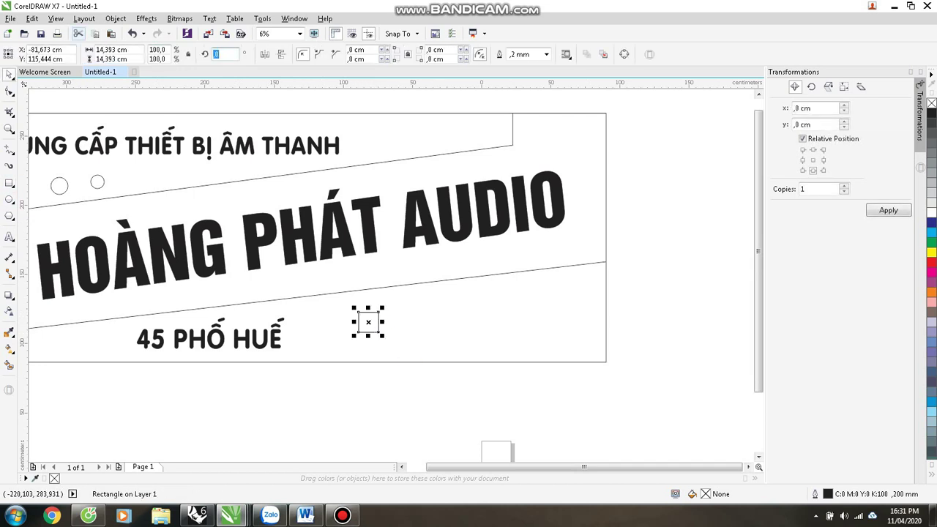
text(45)
key(Return)
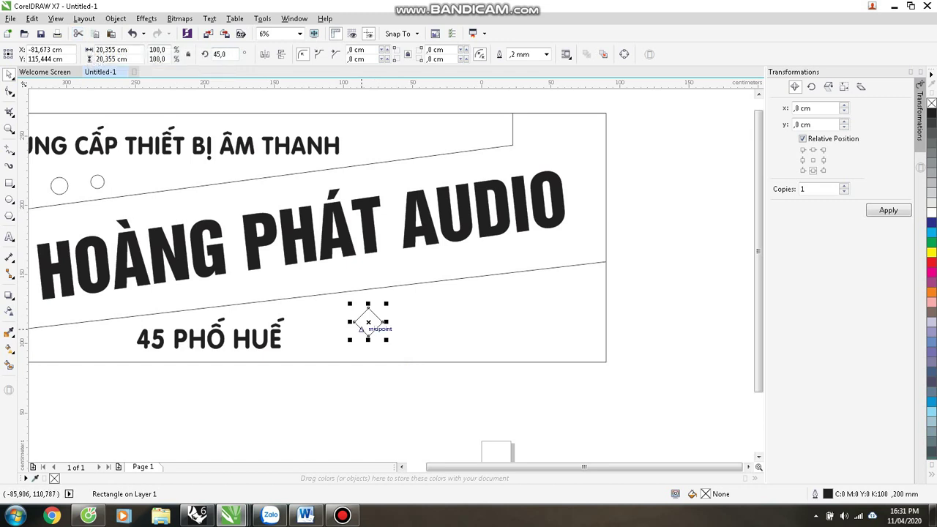
- Place the small diamond beside the address and add two progressively larger copies to its right, the first scaled to 141.4%
drag(368, 323, 429, 302)
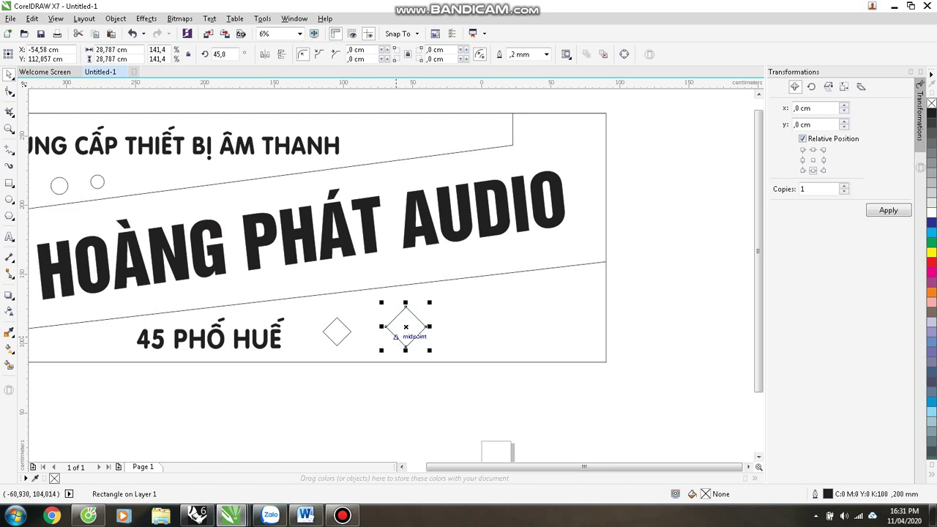
drag(393, 338, 474, 337)
shift+drag(508, 300, 520, 291)
drag(486, 326, 486, 321)
click(395, 403)
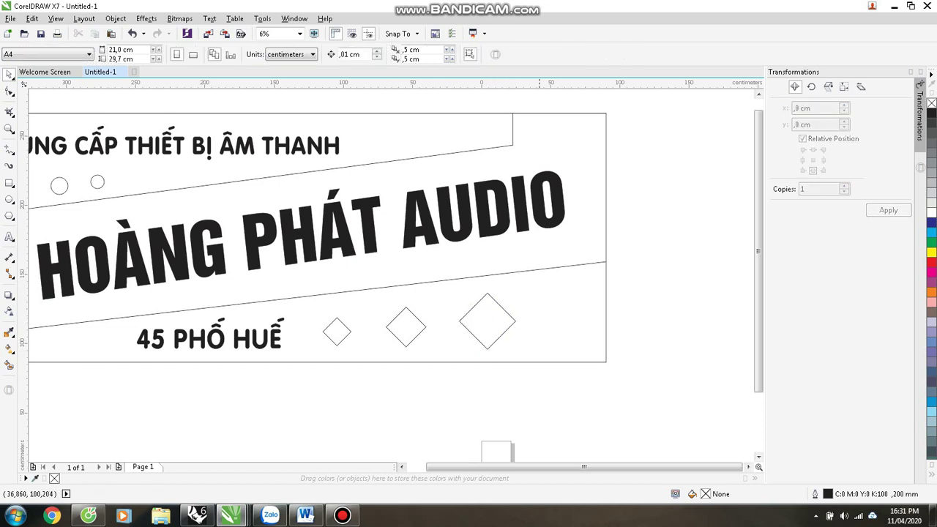
- Shift the large and middle diamonds to the right and slightly up to widen the spacing in the row
click(515, 321)
mouse_move(515, 321)
mouse_down()
mouse_move(554, 319)
mouse_move(526, 318)
mouse_up()
click(415, 322)
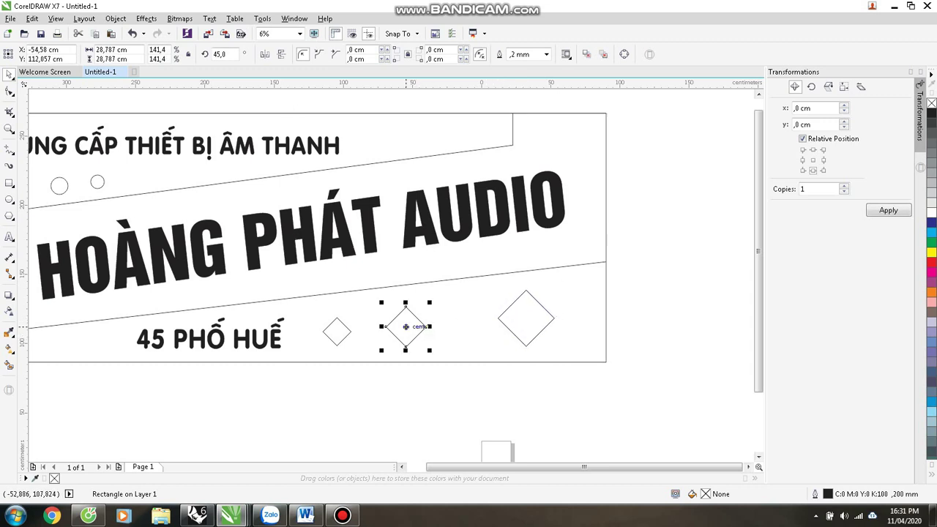
drag(415, 322, 418, 326)
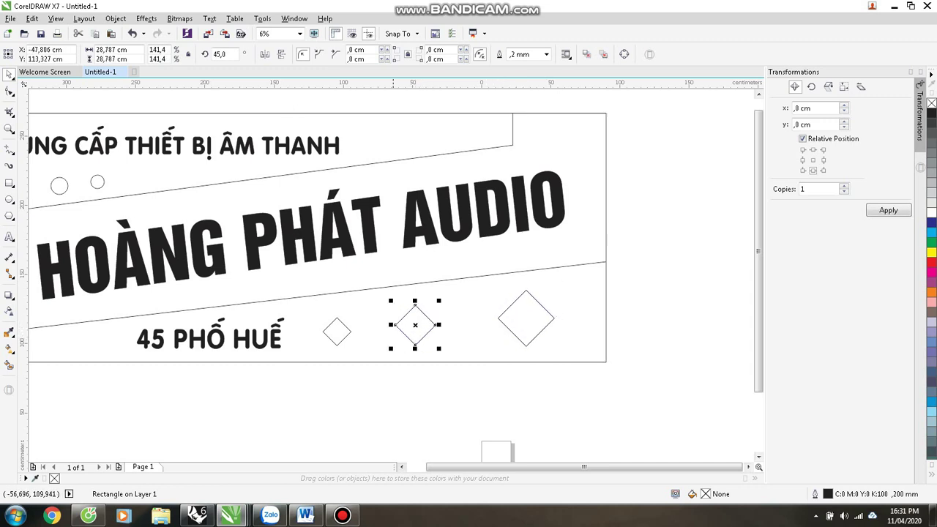
click(346, 335)
key(Escape)
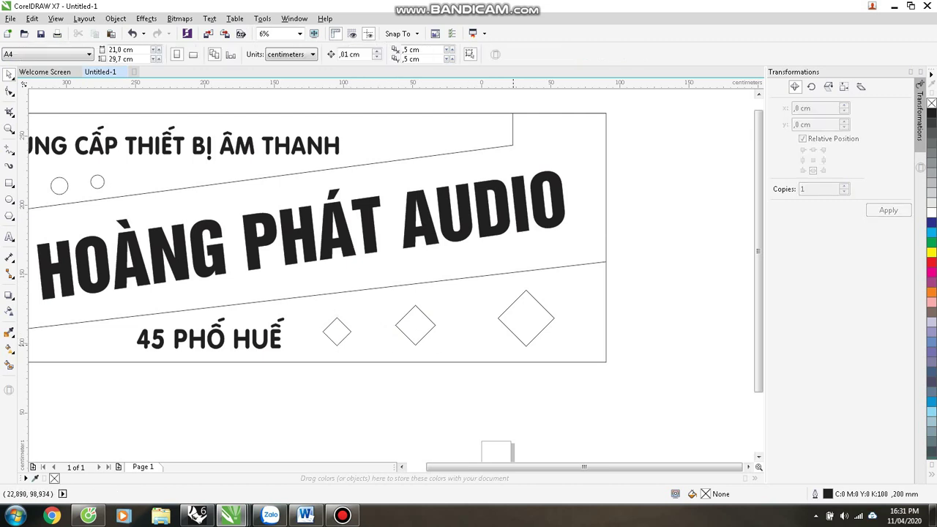
- Select all the sign artwork and export it for use in Rhino
scroll(514, 345, down, 1)
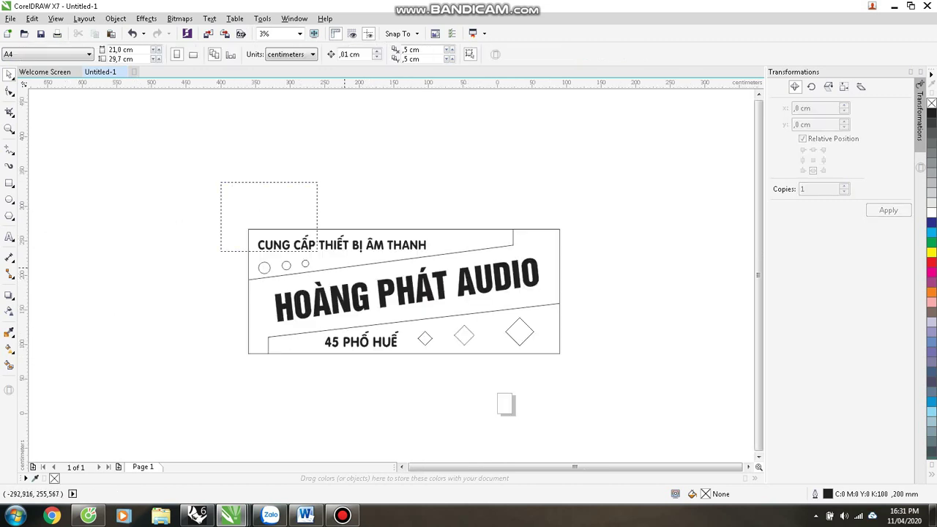
key(ctrl+a)
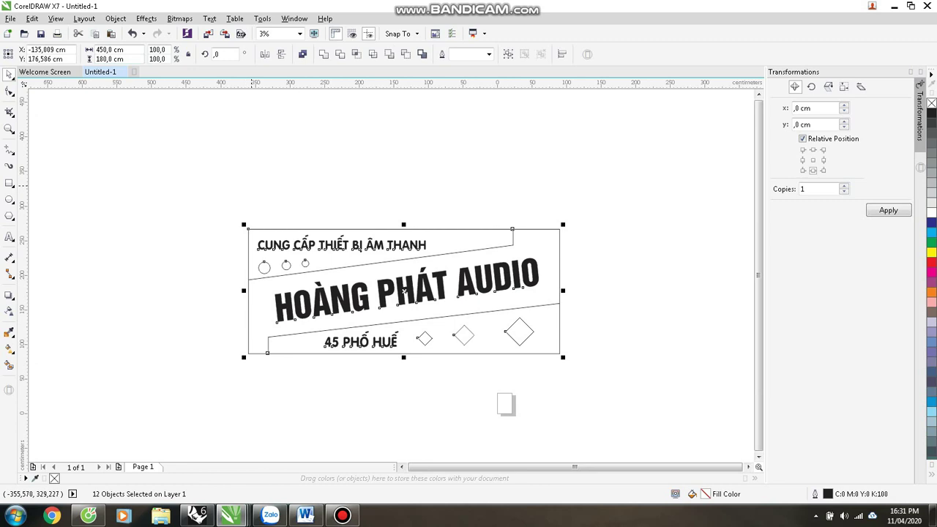
key(ctrl+e)
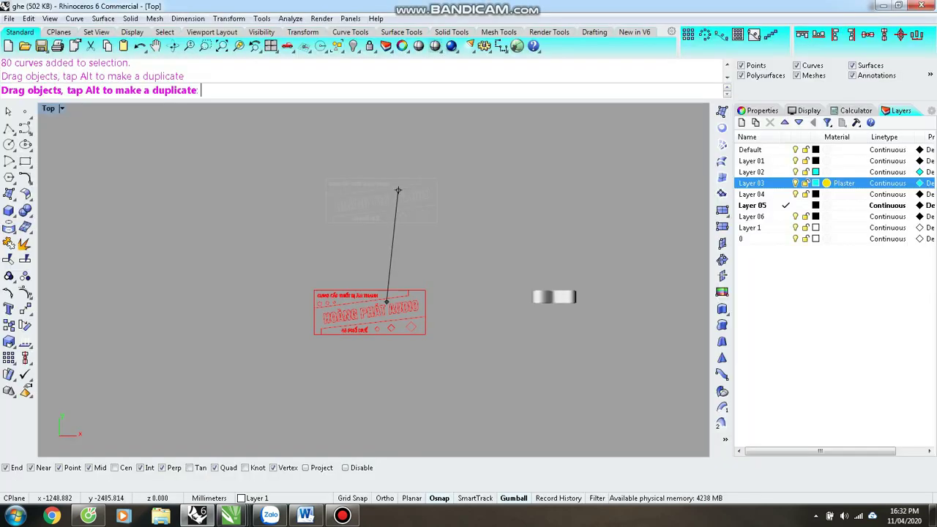
- In Rhino, move the imported sign curves to an empty area below and set their display color to Blue
drag(380, 291, 370, 312)
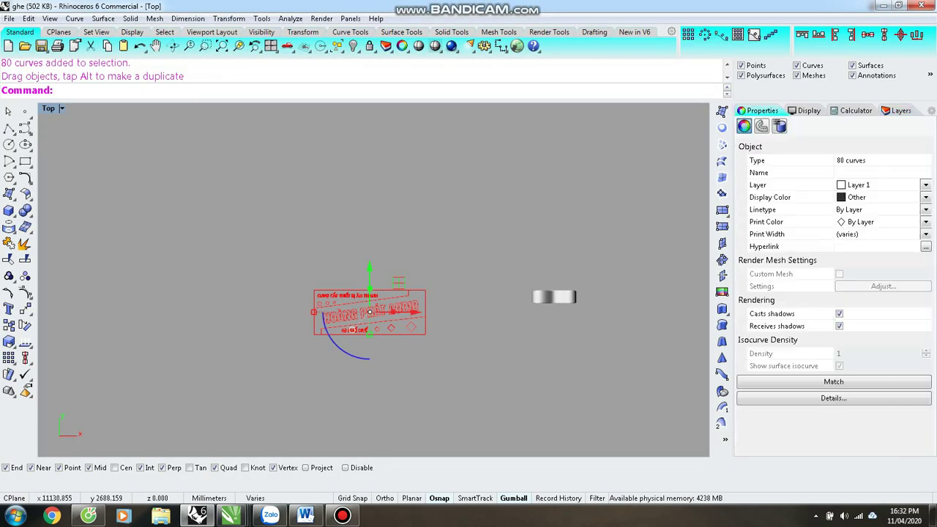
click(882, 197)
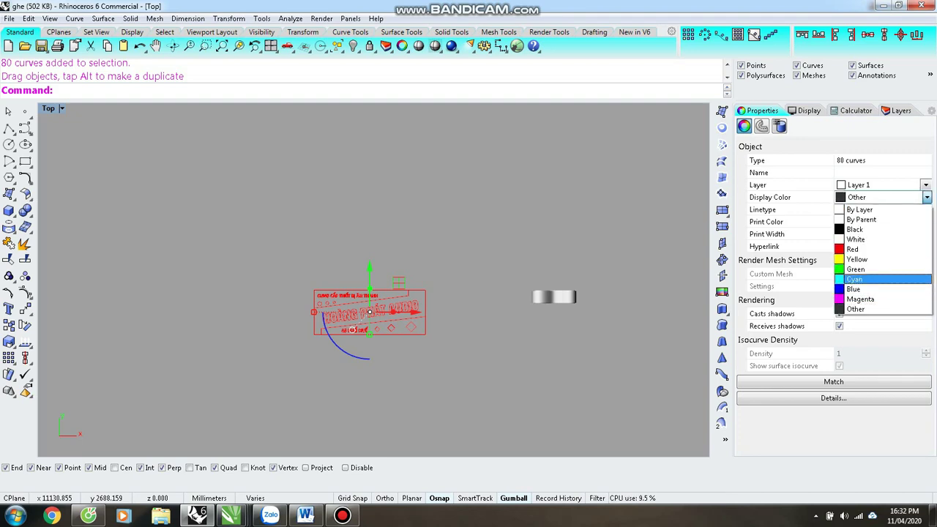
click(848, 288)
key(Escape)
scroll(356, 326, up, 12)
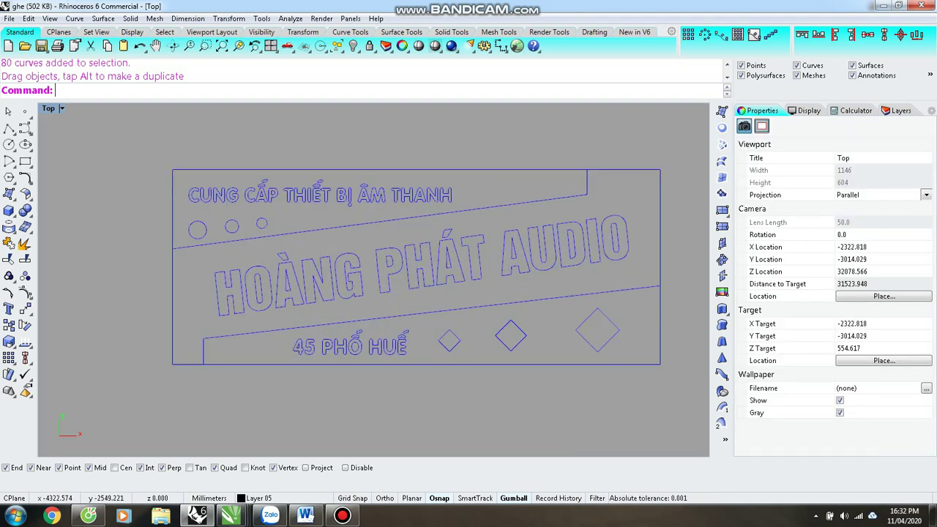
drag(138, 230, 483, 314)
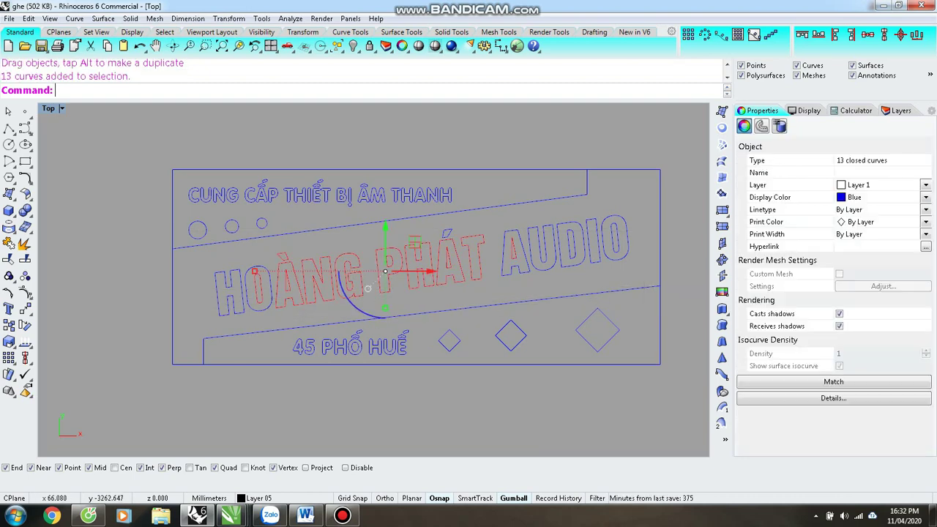
drag(144, 254, 370, 341)
drag(293, 314, 265, 273)
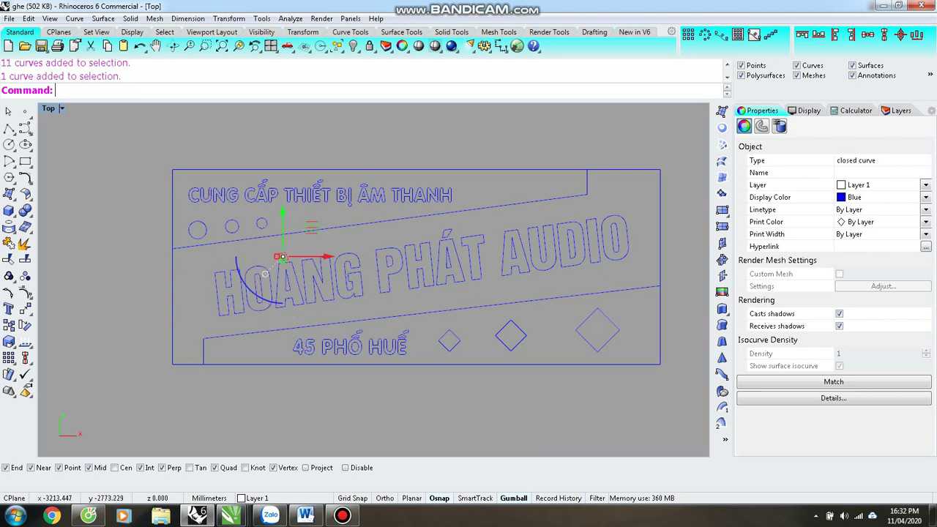
key(ctrl+z)
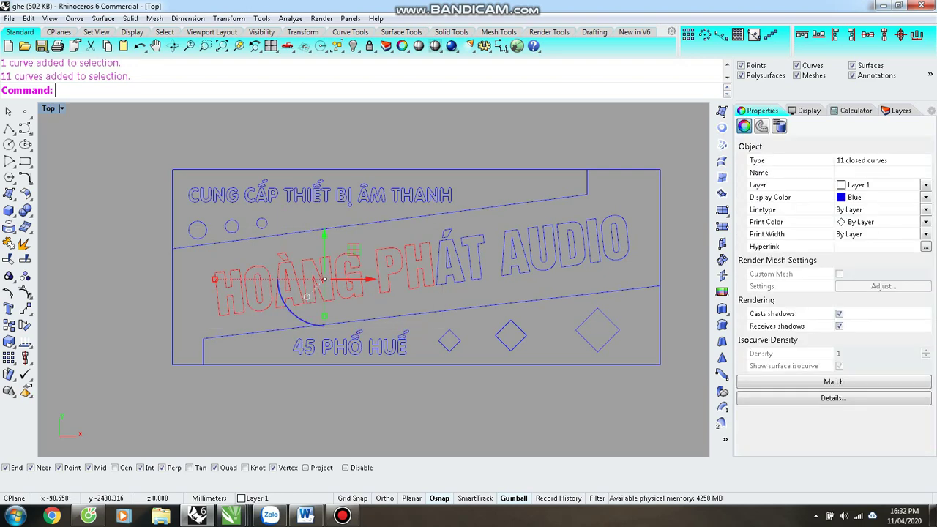
- Extrude the HOÀNG PHÁT AUDIO lettering curves, excluding the two slanted divider lines, upward 60 mm as closed solids
drag(644, 220, 399, 284)
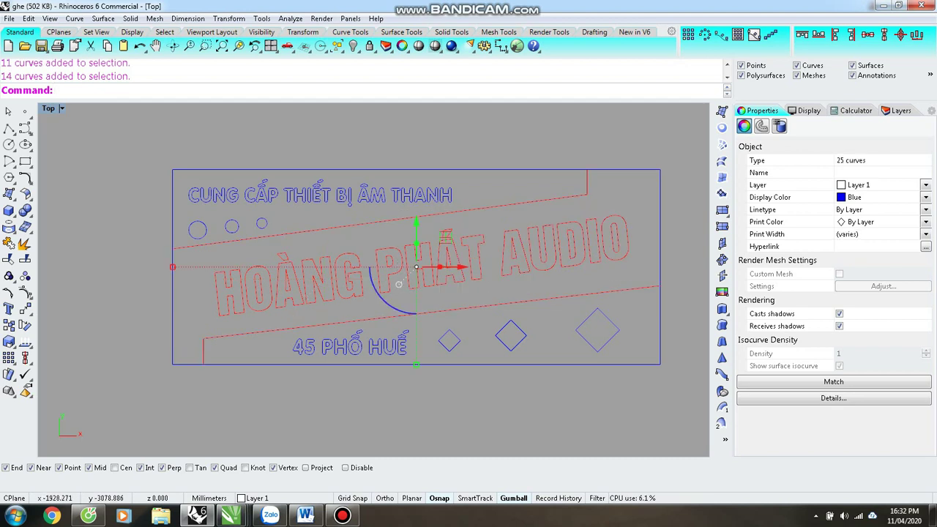
ctrl+click(293, 237)
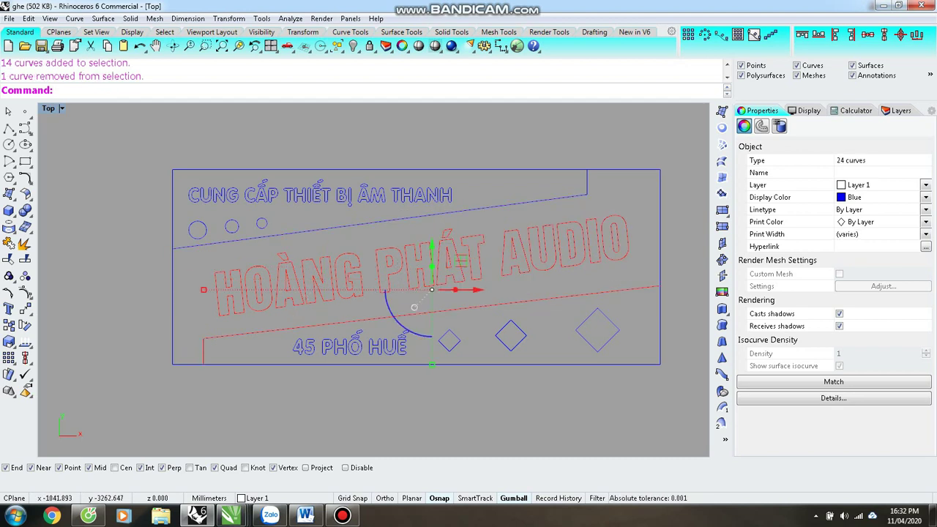
ctrl+click(296, 327)
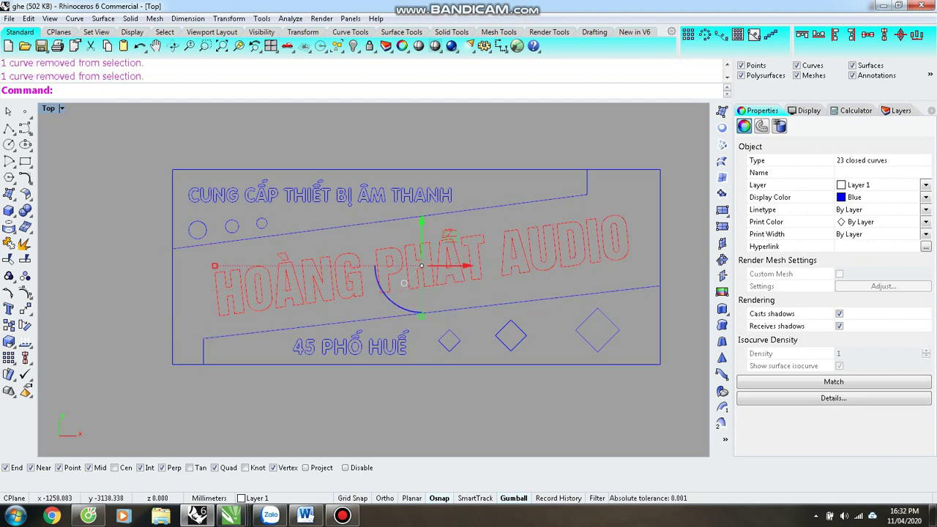
key(ctrl+F4)
scroll(373, 282, up, 5)
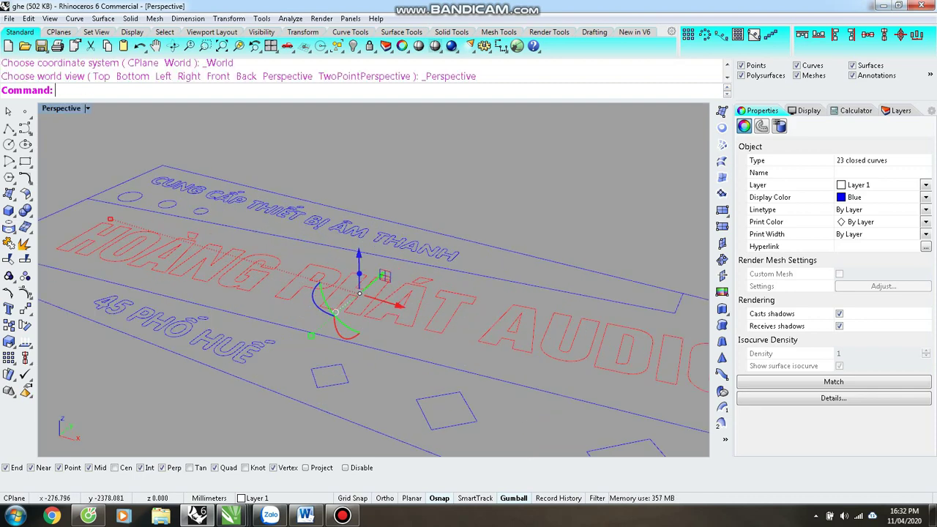
click(722, 308)
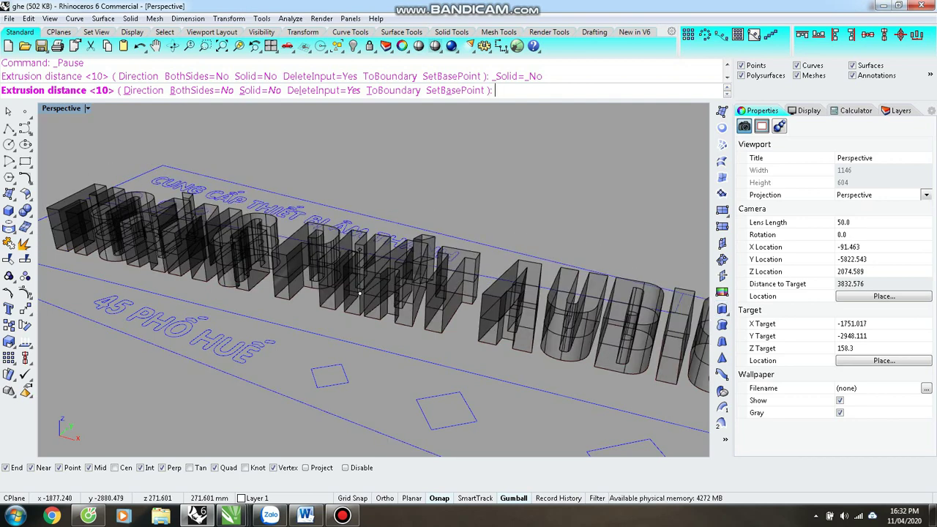
text(s)
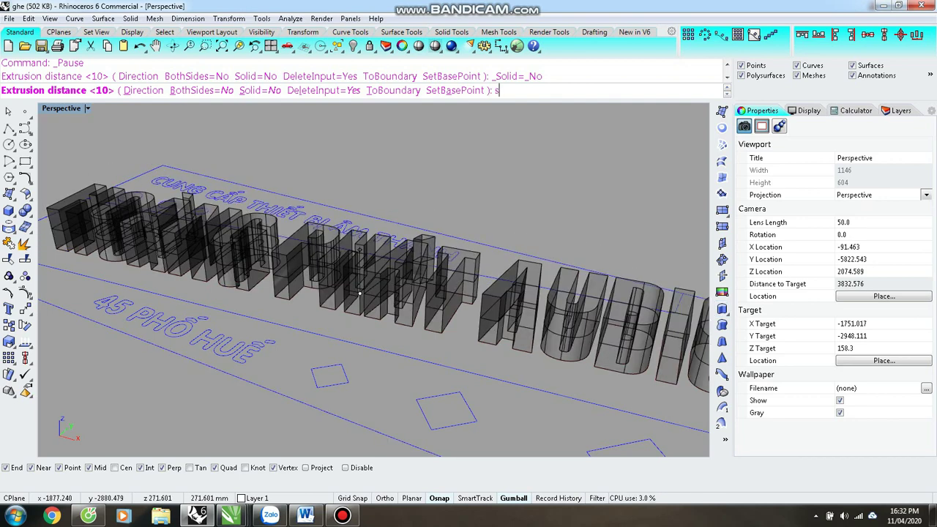
key(Return)
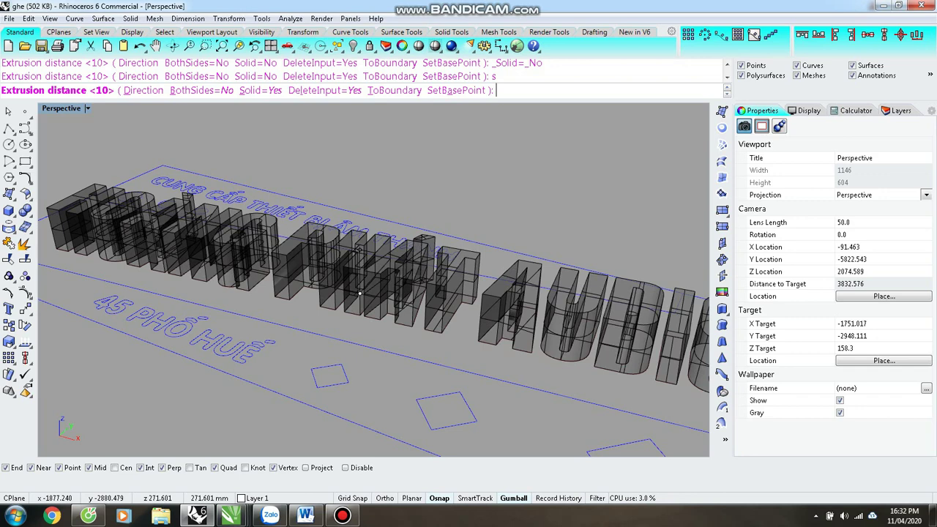
text(60)
key(Return)
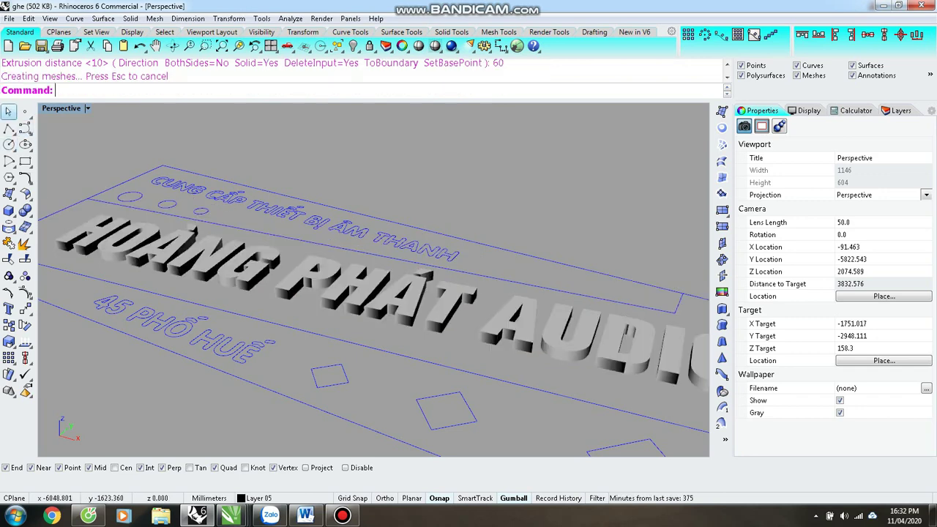
click(8, 111)
- Examine the extruded main lettering and the surrounding sign layout from several angles and distances
key(Left)
key(Left)
key(Left)
key(Left)
key(Left)
key(Left)
key(Left)
key(Left)
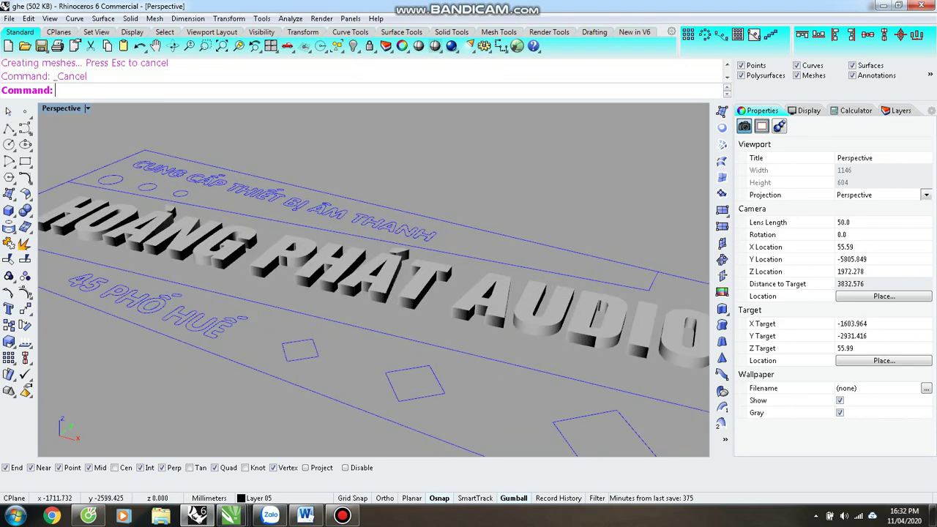
key(Left)
key(Left)
key(Left)
key(Left)
key(Left)
key(Left)
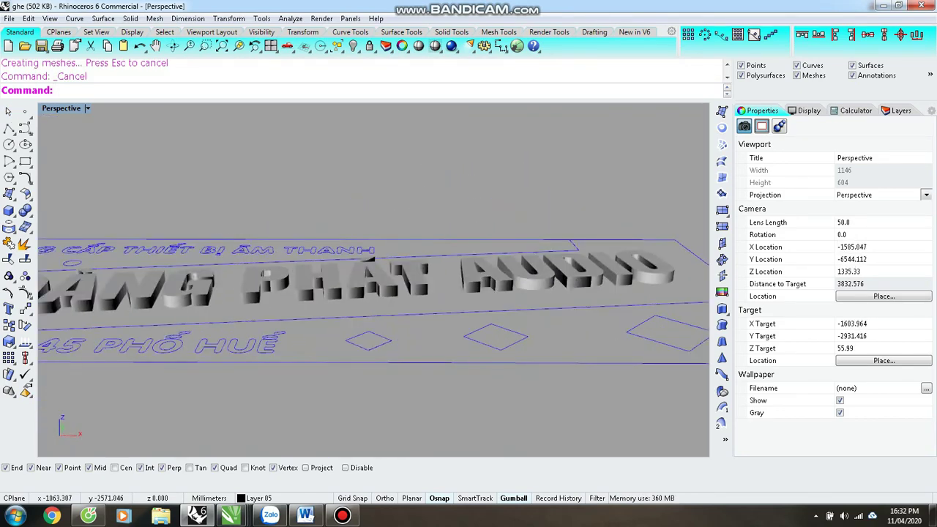
key(Page_Down)
key(Page_Down)
key(Page_Up)
key(Page_Up)
key(Left)
key(Left)
key(Left)
key(Left)
key(Left)
key(Left)
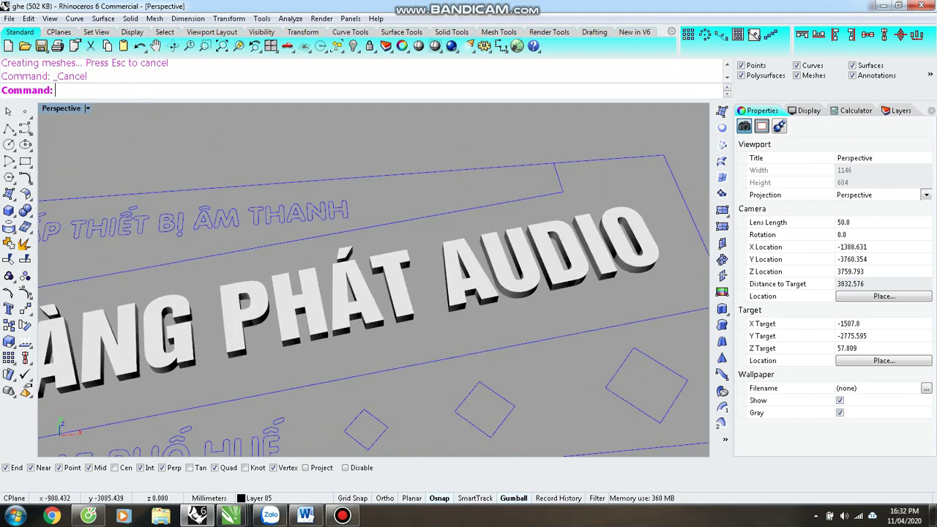
key(Left)
key(Left)
key(Page_Down)
key(Page_Down)
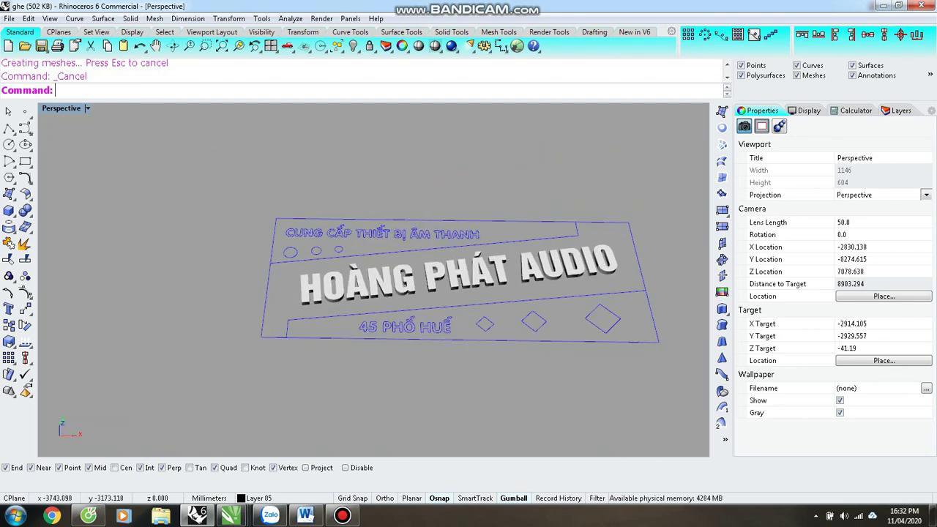
key(Page_Up)
key(Page_Down)
key(Page_Up)
key(Page_Up)
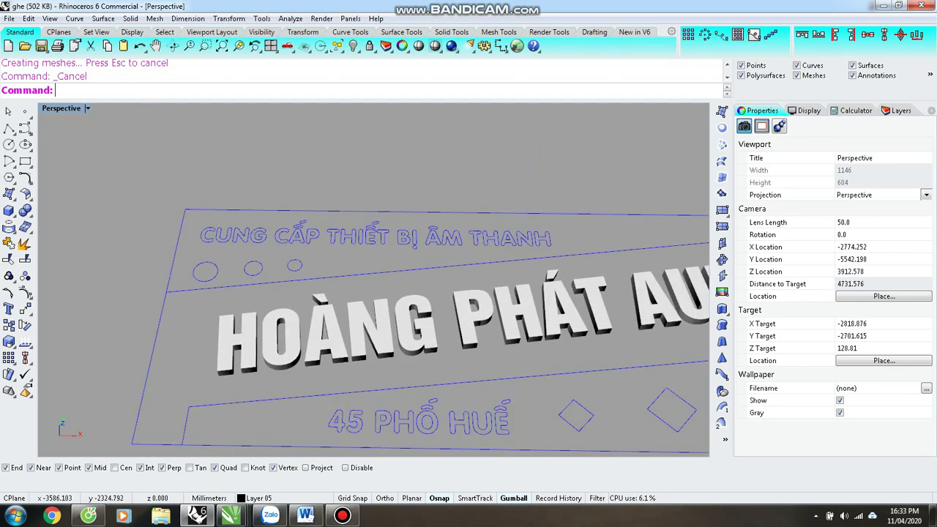
- Extrude the CUNG CẤP THIẾT BỊ ÂM THANH lettering curves 30 mm as closed solids
key(ctrl+F1)
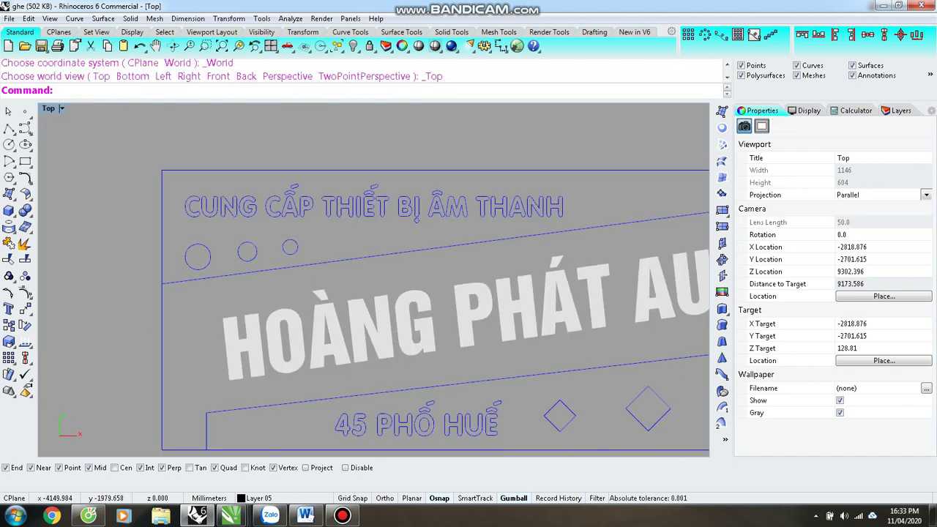
drag(151, 147, 608, 238)
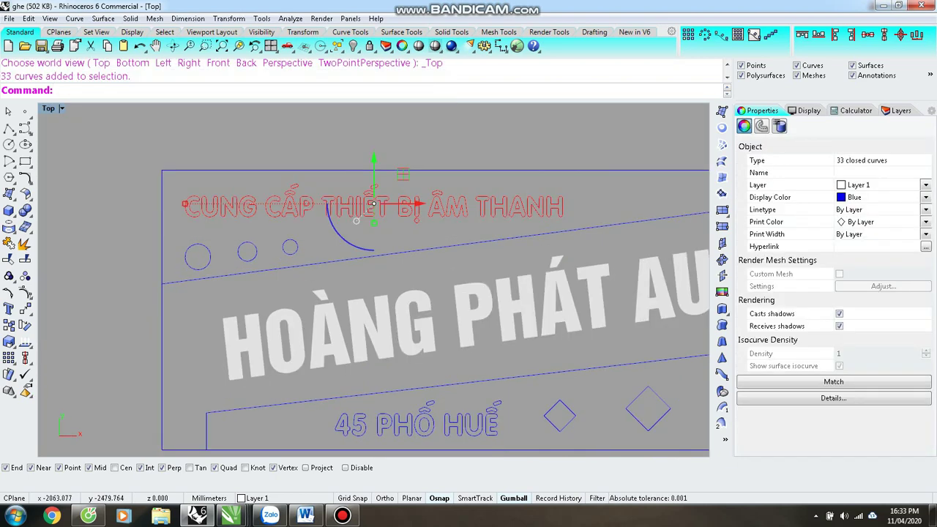
key(ctrl+F3)
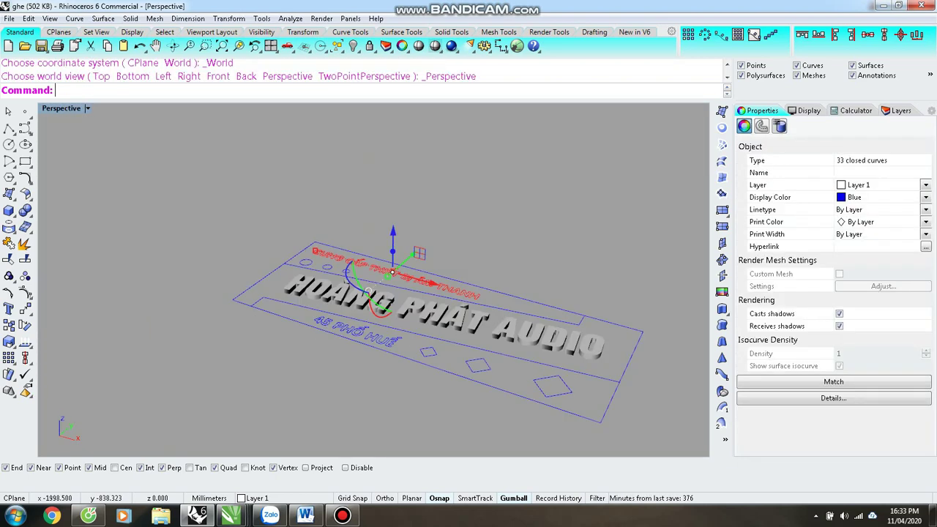
key(Page_Up)
click(721, 308)
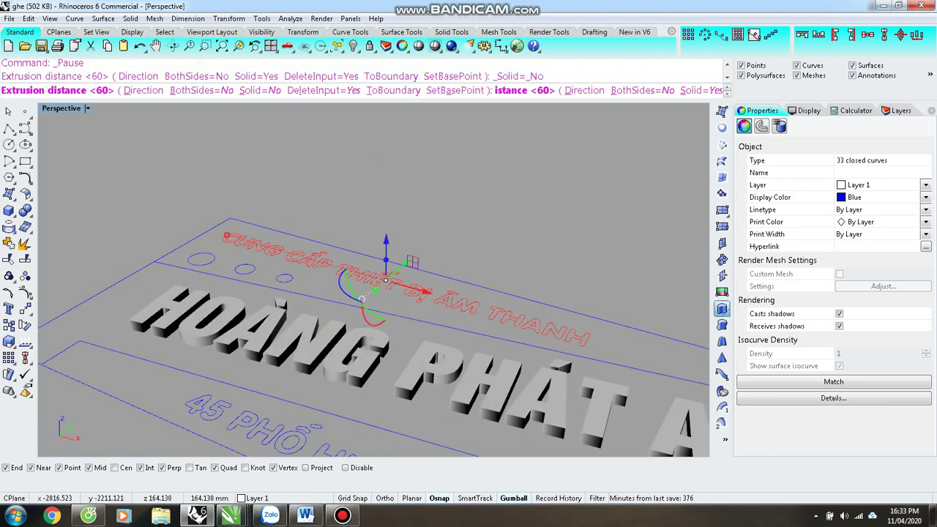
scroll(389, 280, up, 2)
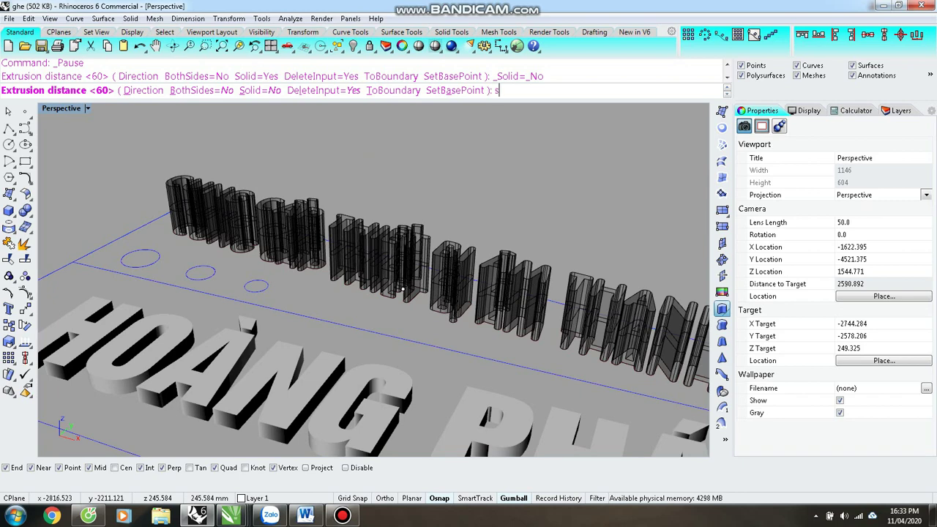
text(s)
key(Return)
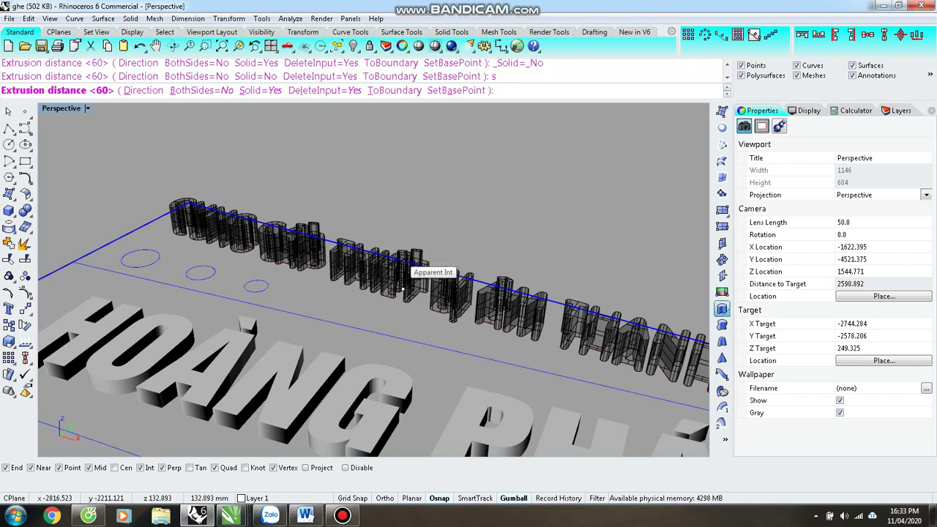
text(30)
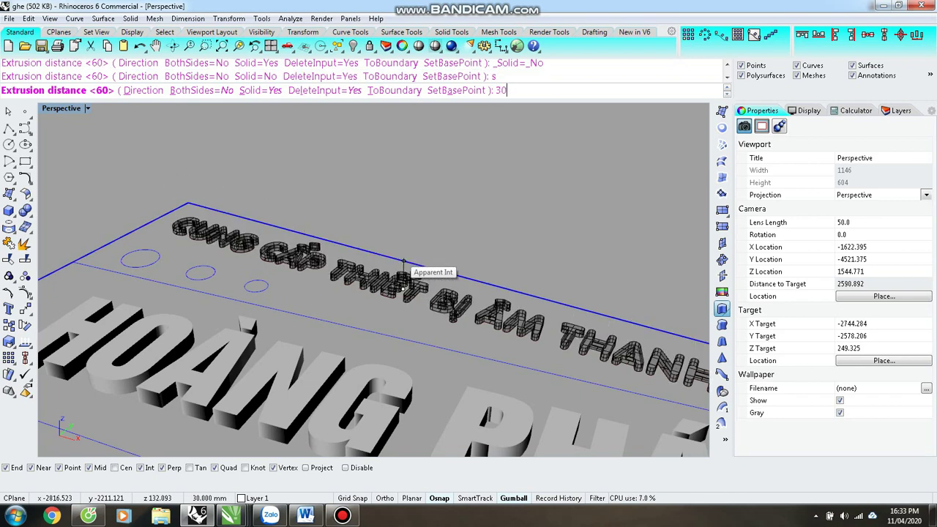
key(Return)
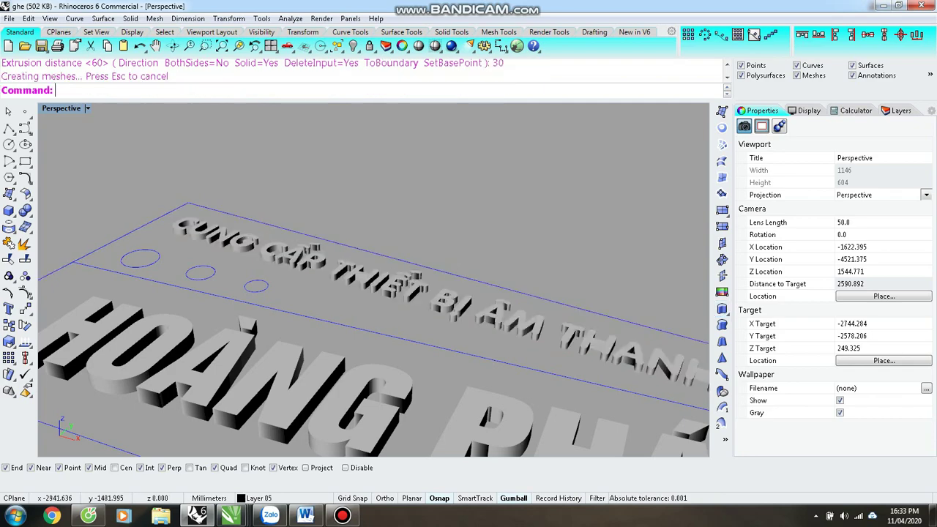
- Extrude the address lettering curves near the sign's lower edge 20 mm as closed solids
right_drag(373, 278, 373, 154)
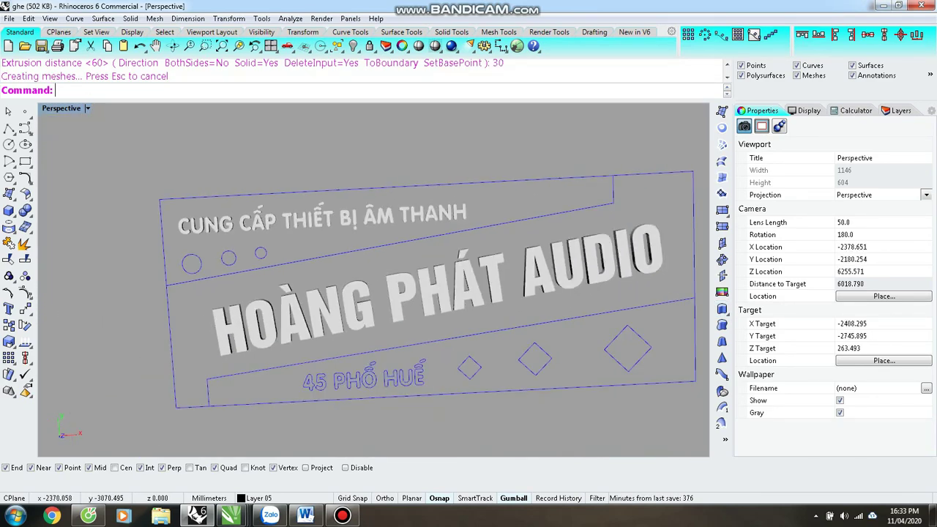
scroll(374, 278, up, 3)
scroll(373, 278, down, 2)
scroll(373, 278, up, 4)
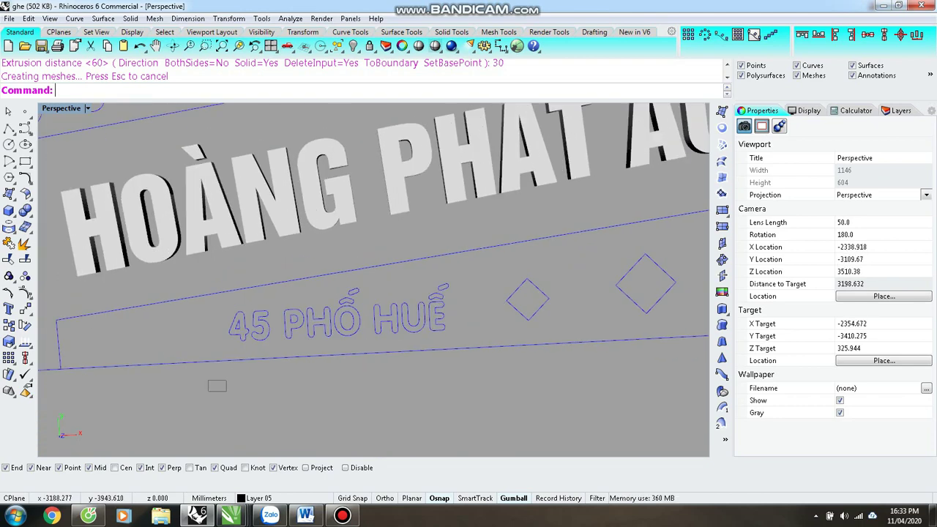
drag(227, 381, 466, 265)
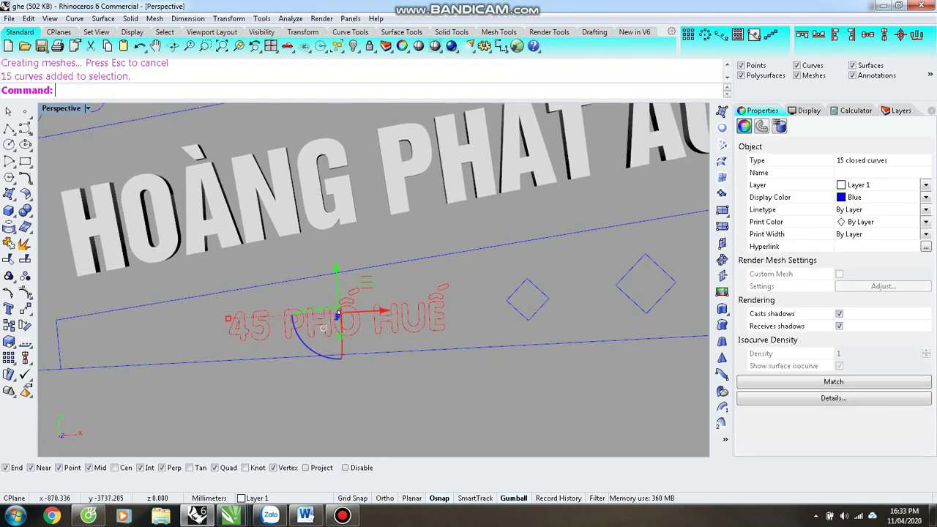
click(722, 308)
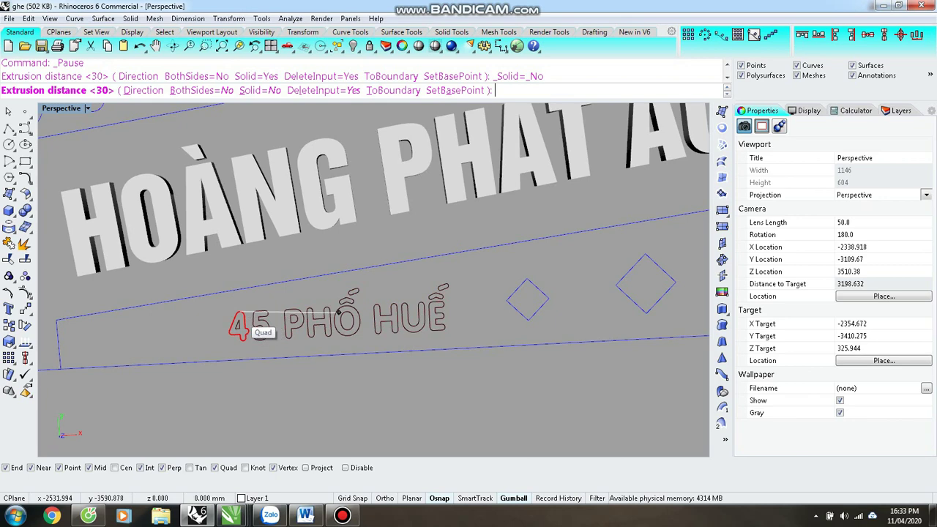
key(ctrl+F4)
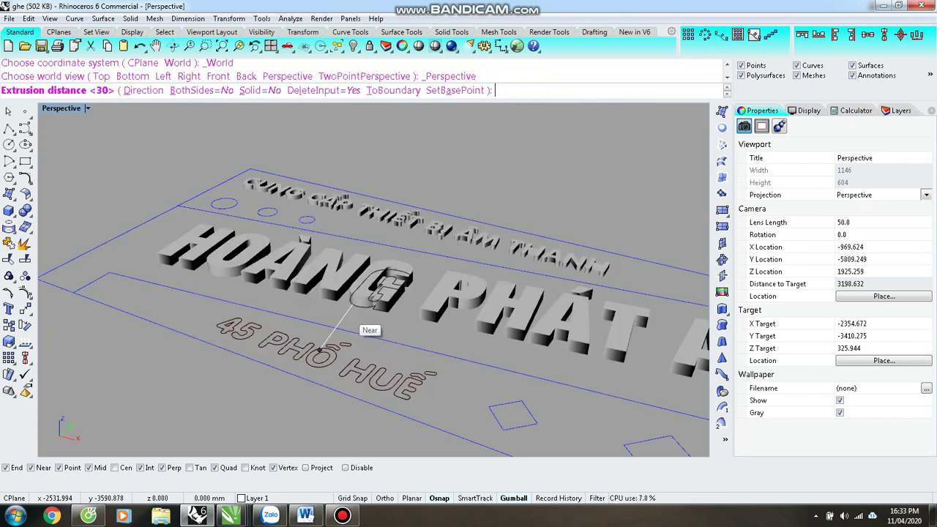
text(s)
key(Return)
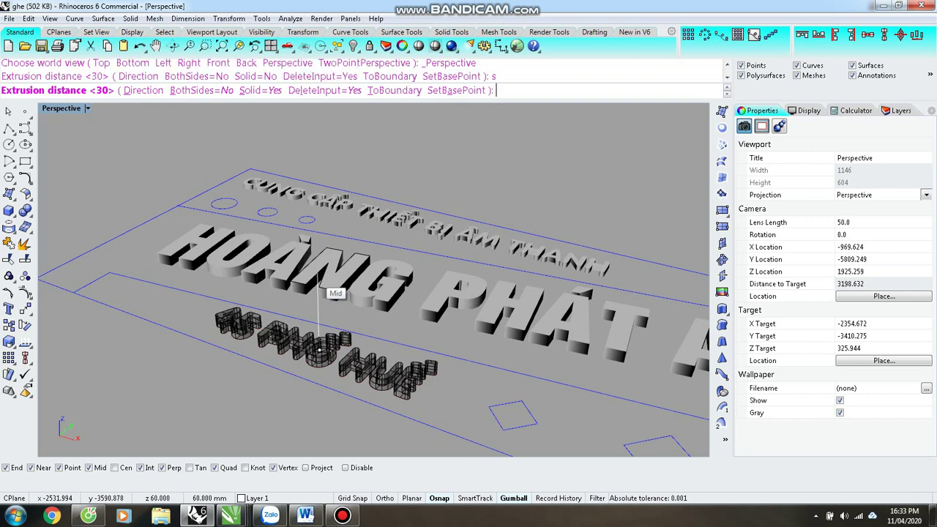
text(20)
key(Return)
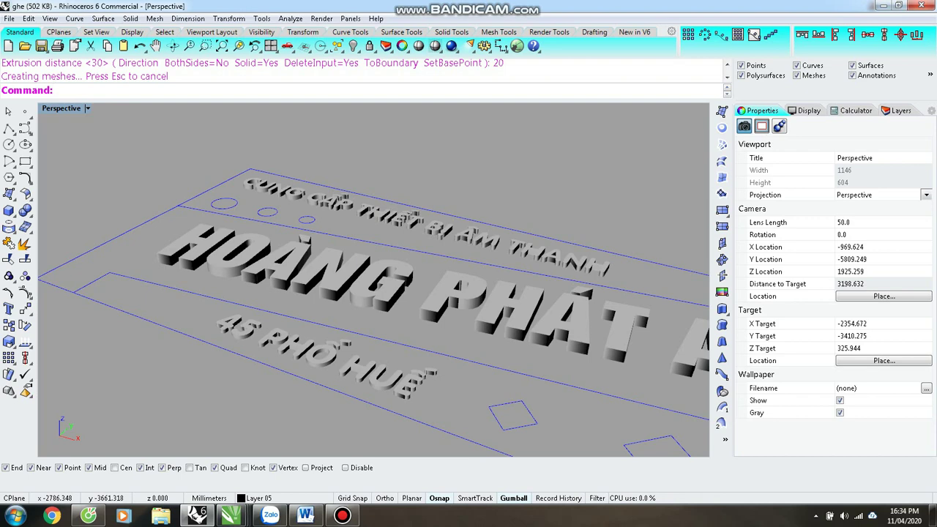
- Draw a closed polyline around the lower slanted panel, following its divider line and the sign's outer border
scroll(373, 278, down, 3)
right_drag(373, 278, 402, 234)
scroll(403, 234, up, 2)
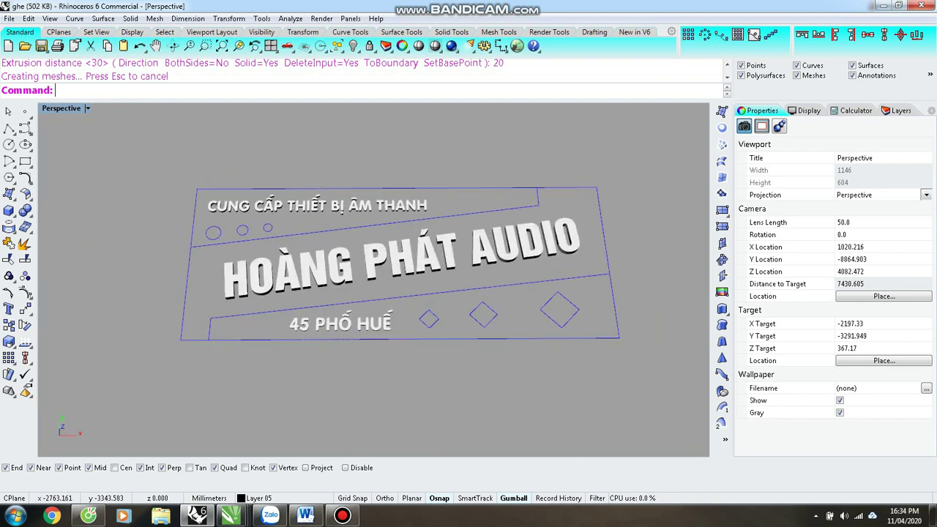
scroll(376, 307, up, 2)
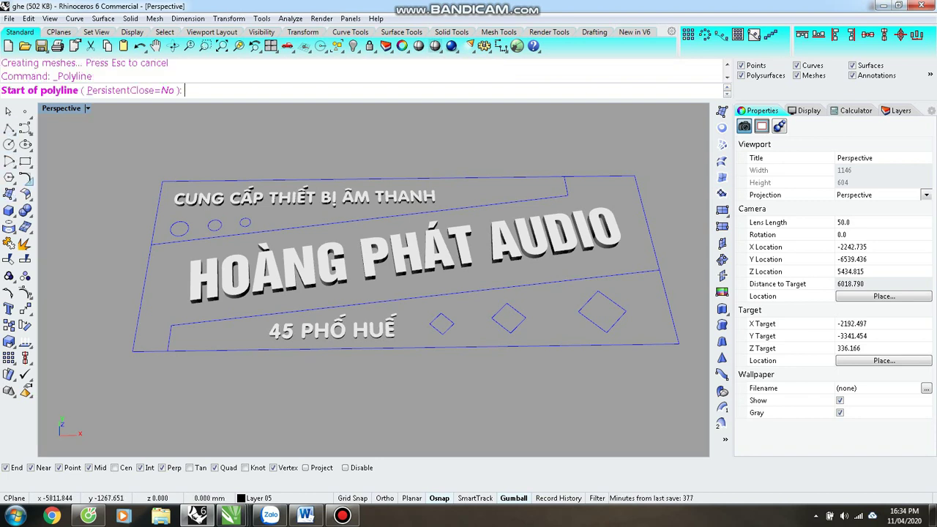
click(172, 325)
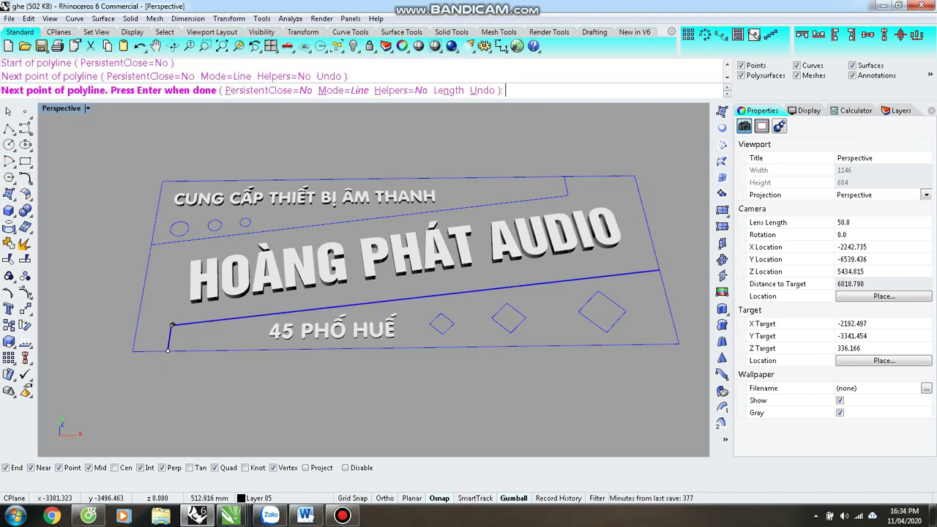
click(660, 270)
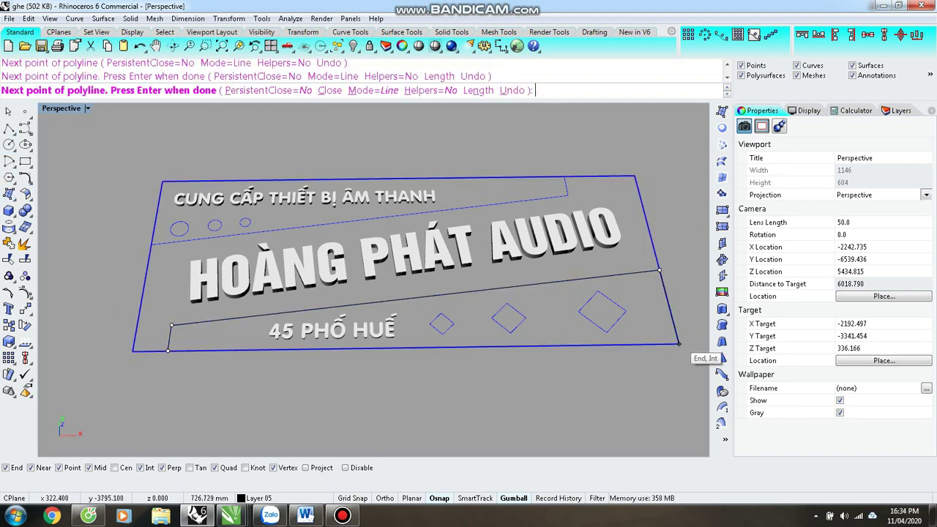
click(168, 351)
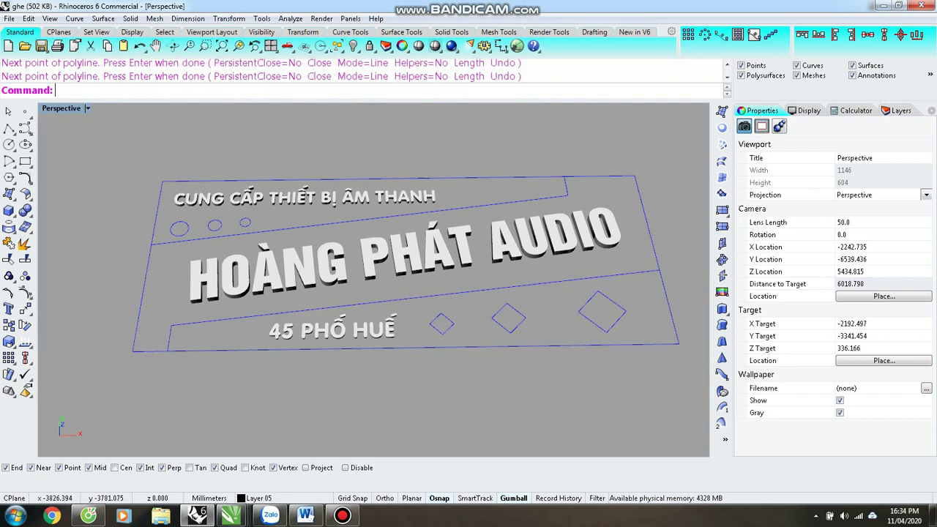
- Draw a closed polyline around the upper slanted panel, from the border corner along the upper divider line and back
click(163, 181)
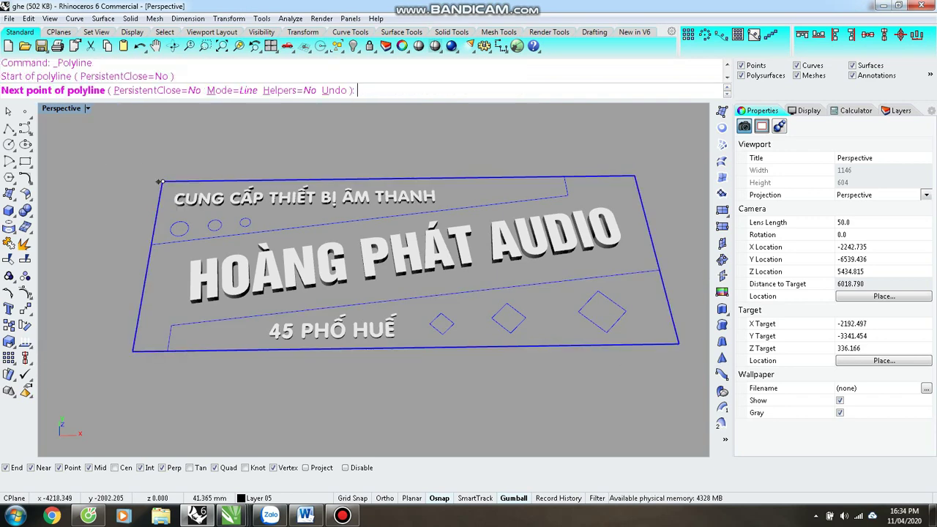
click(151, 244)
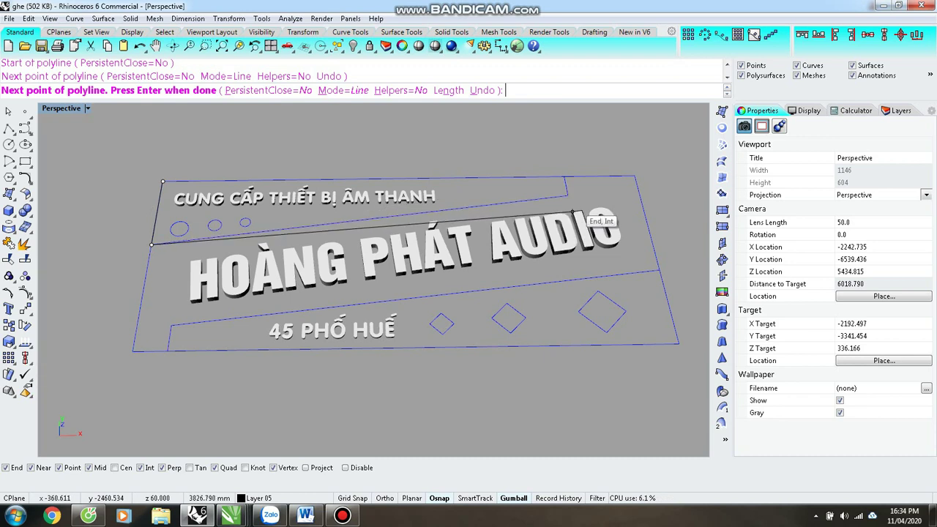
click(567, 196)
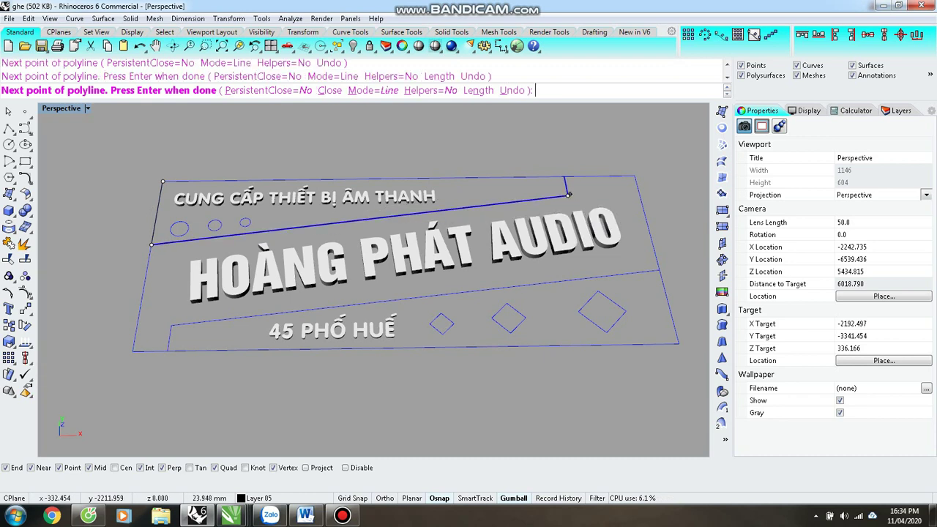
click(162, 181)
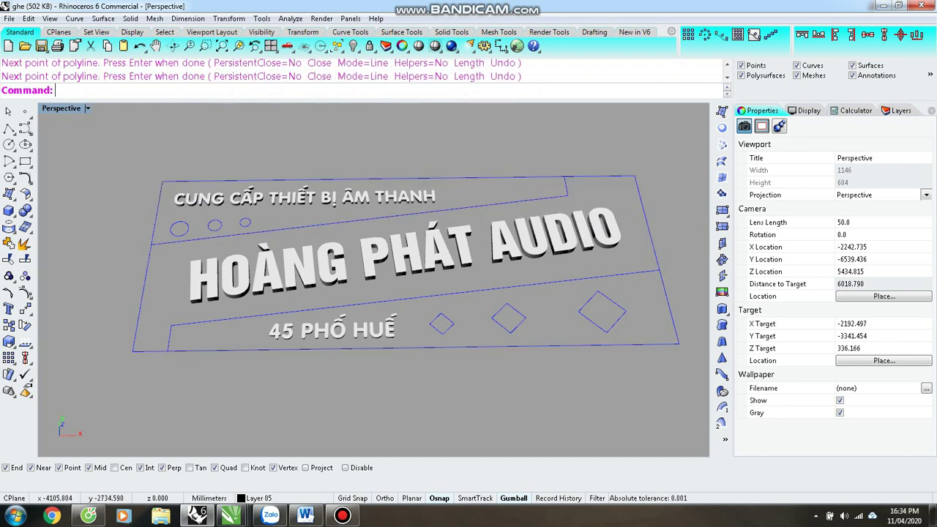
- Delete the two original slanted divider curves that the new panel outlines overlap
click(170, 243)
key(Return)
key(Delete)
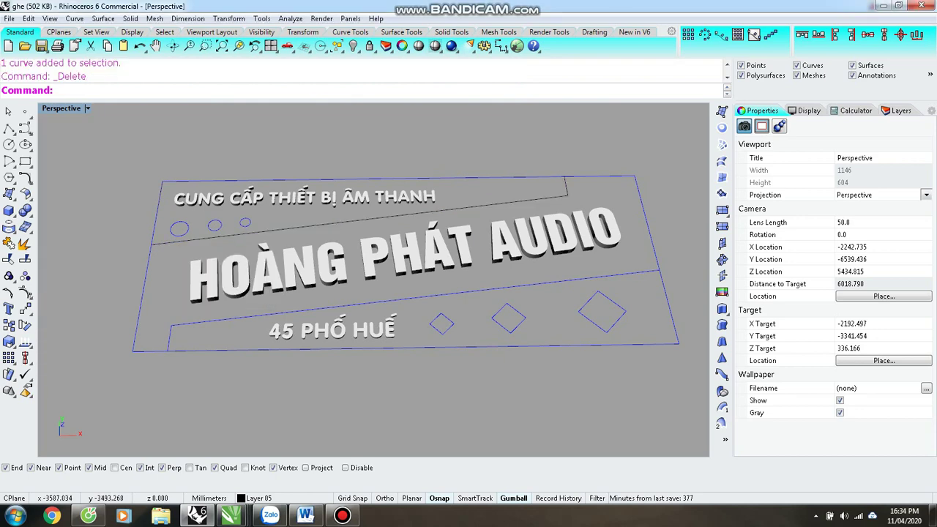
click(217, 326)
key(Escape)
scroll(154, 366, down, 5)
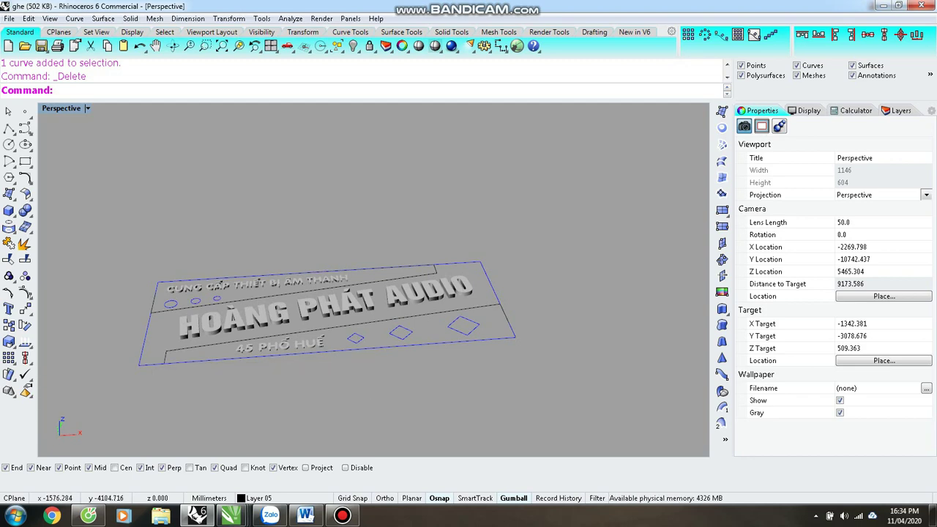
- Raise the lower panel outline, the address lettering and the three diamonds 40 mm above the sign's base
key(ctrl+F1)
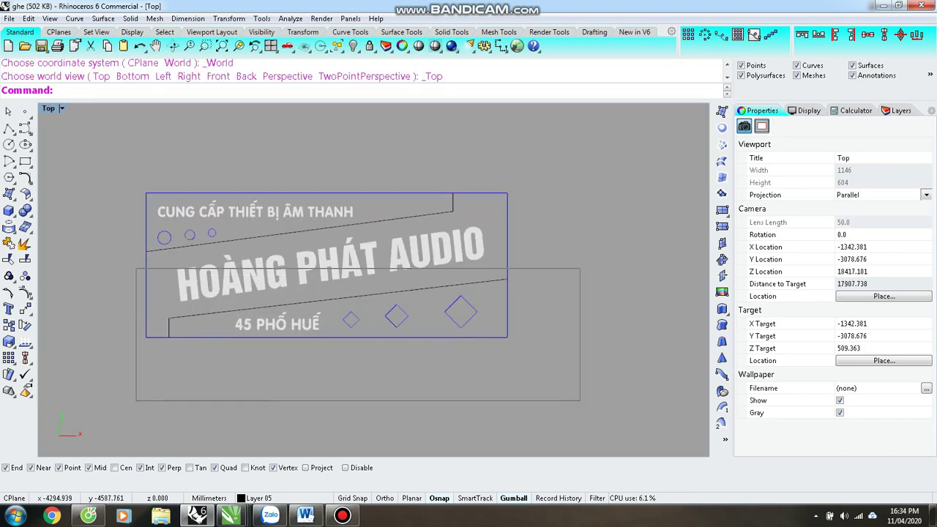
drag(158, 390, 561, 269)
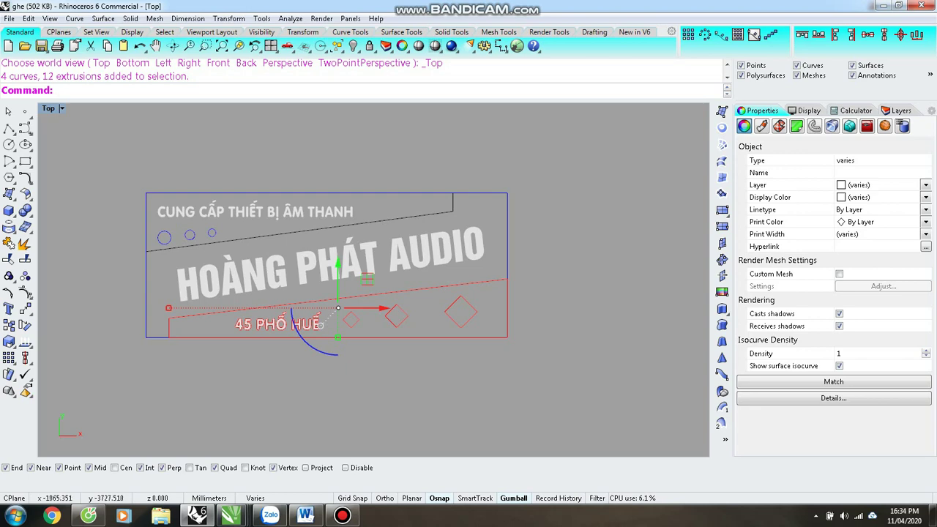
key(ctrl+F3)
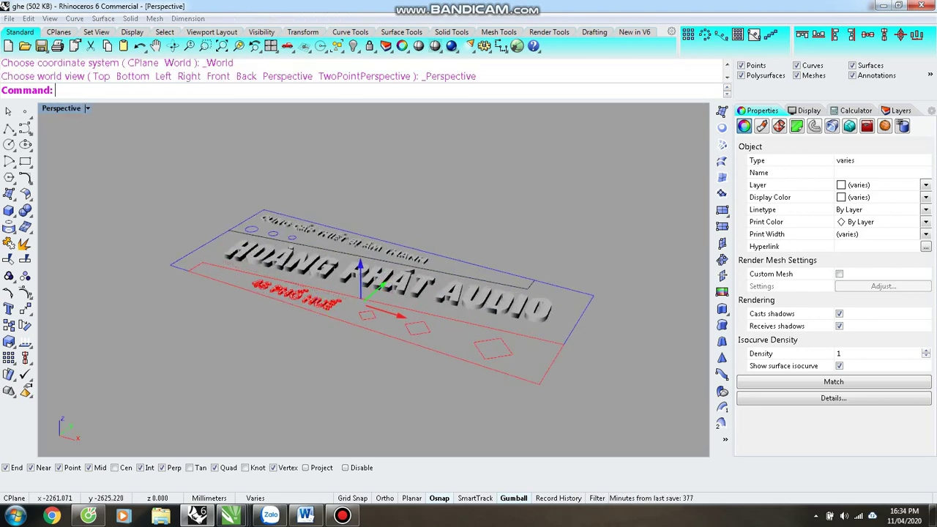
click(361, 265)
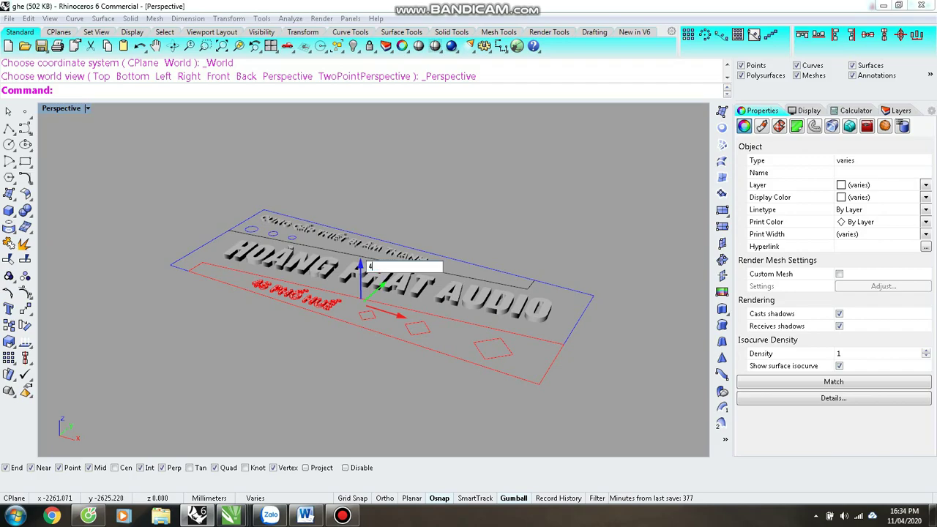
key(Return)
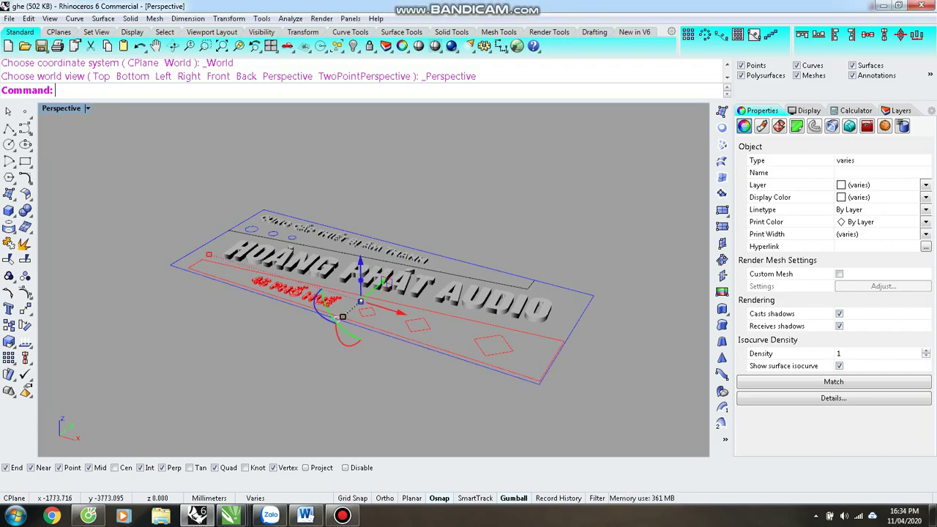
key(Escape)
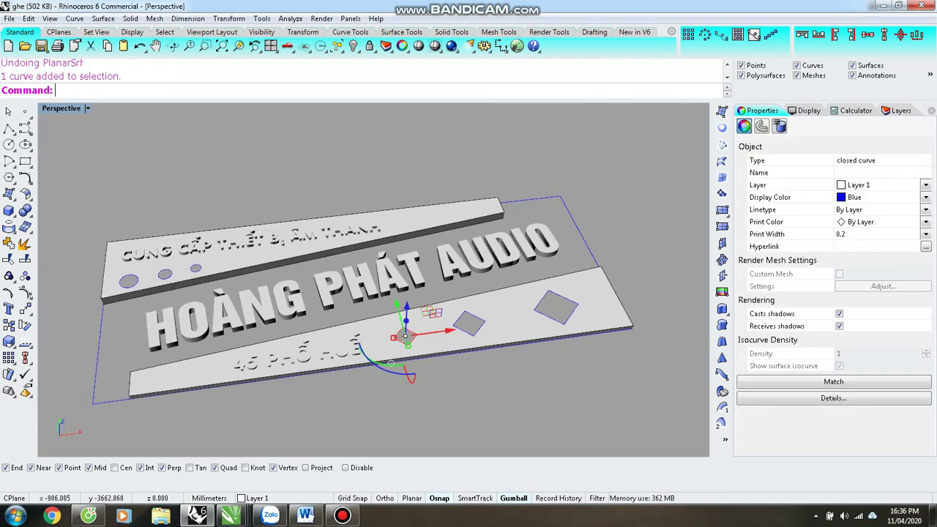
- Try duplicating the three diamond curves in place and extruding them 40 mm as closed solids
shift+click(468, 322)
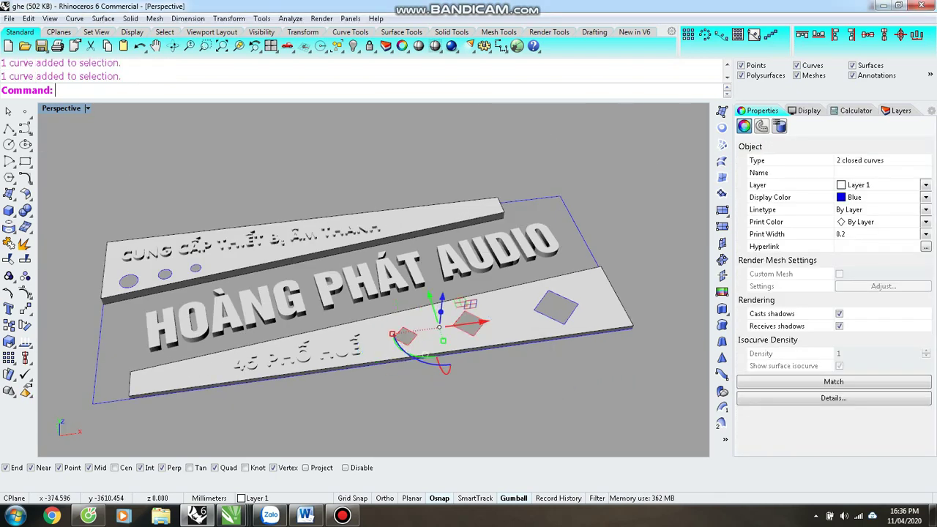
shift+click(557, 308)
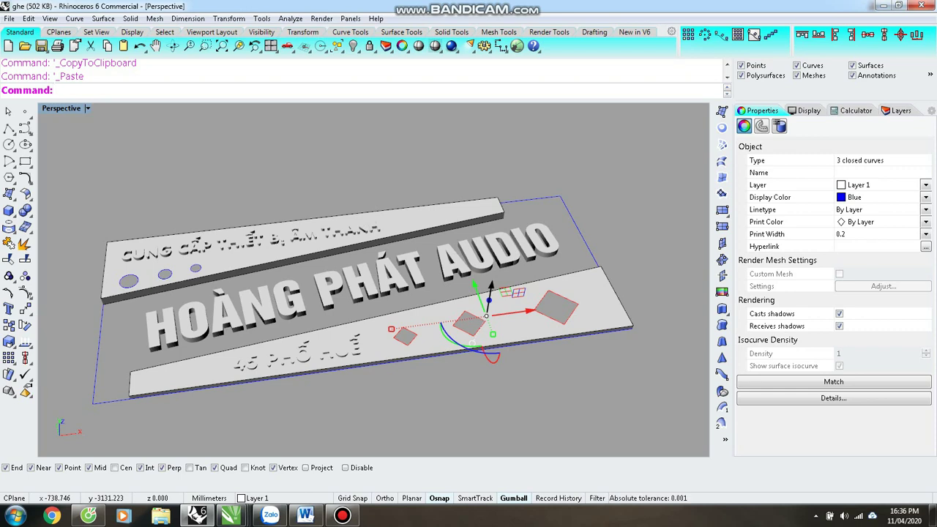
key(ctrl+z)
click(404, 336)
shift+click(468, 322)
shift+click(564, 333)
click(578, 341)
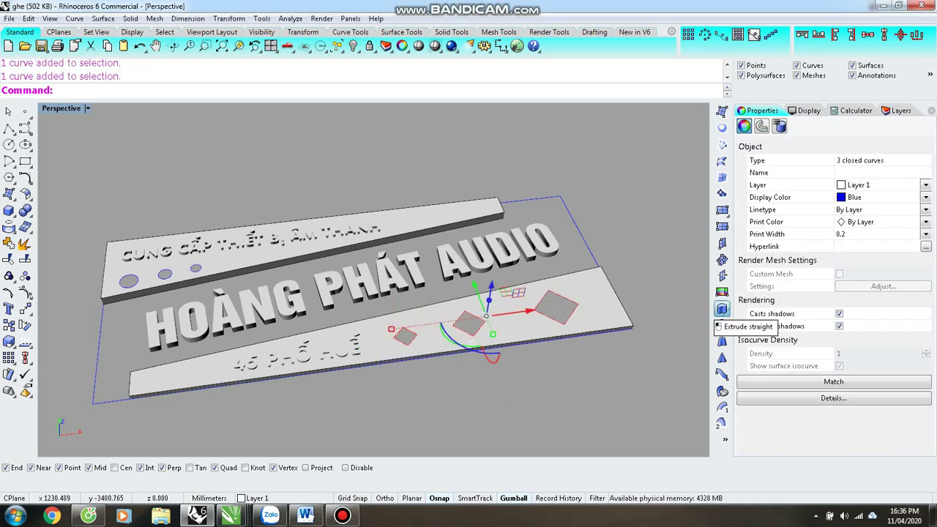
click(721, 309)
text(s)
key(Return)
scroll(485, 316, up, 5)
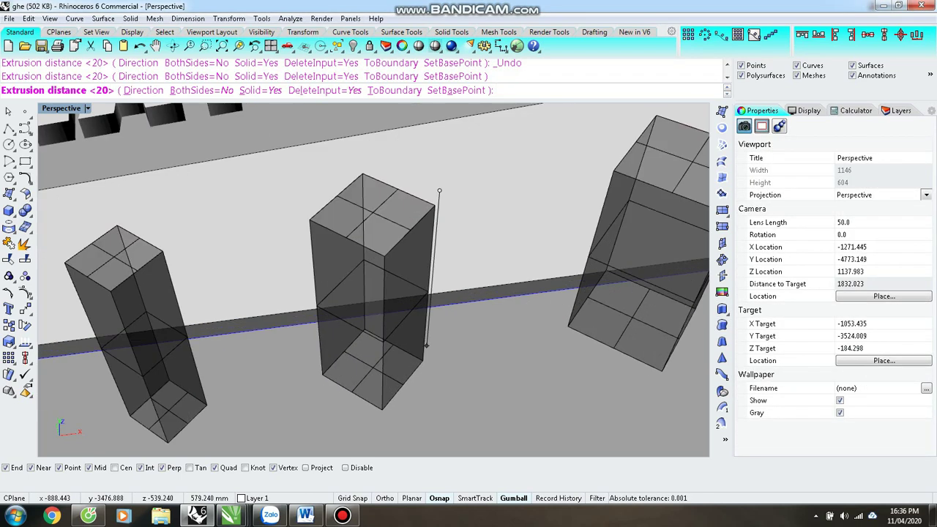
text(40)
key(Return)
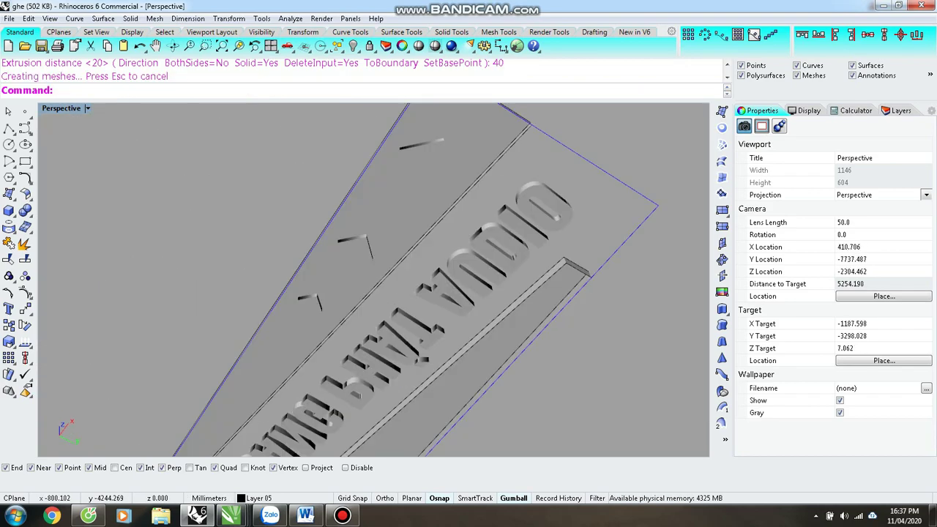
key(ctrl+z)
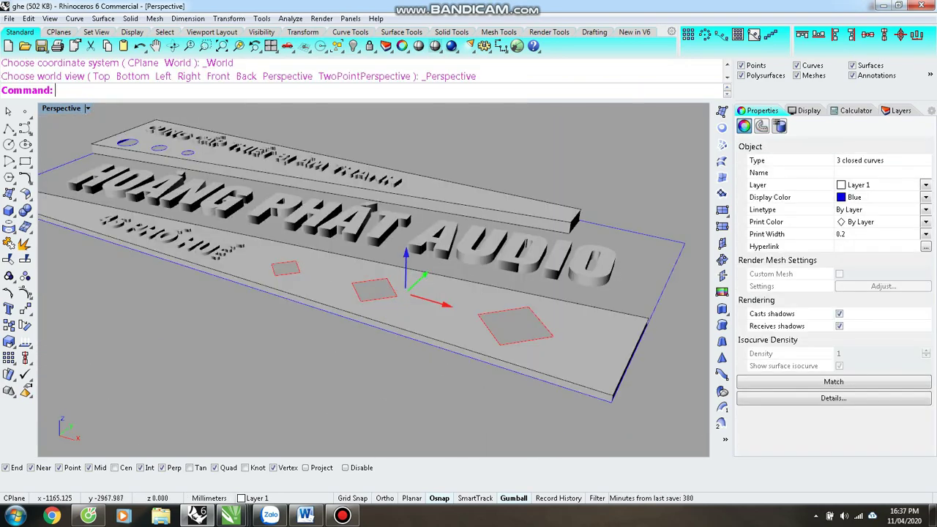
- Loft between the upper and lower curves of the three diamond openings to form their side walls
right_drag(366, 329, 307, 308)
click(207, 258)
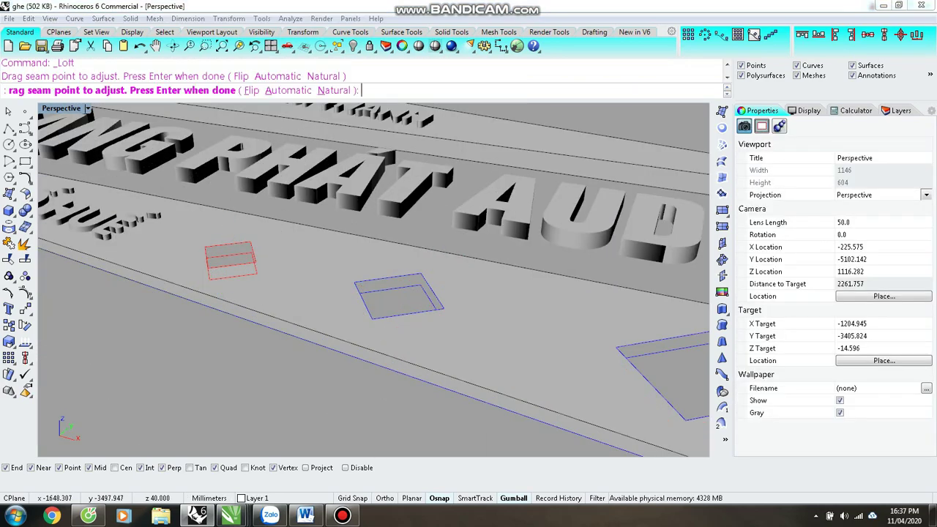
click(369, 304)
key(Return)
key(Return)
click(659, 344)
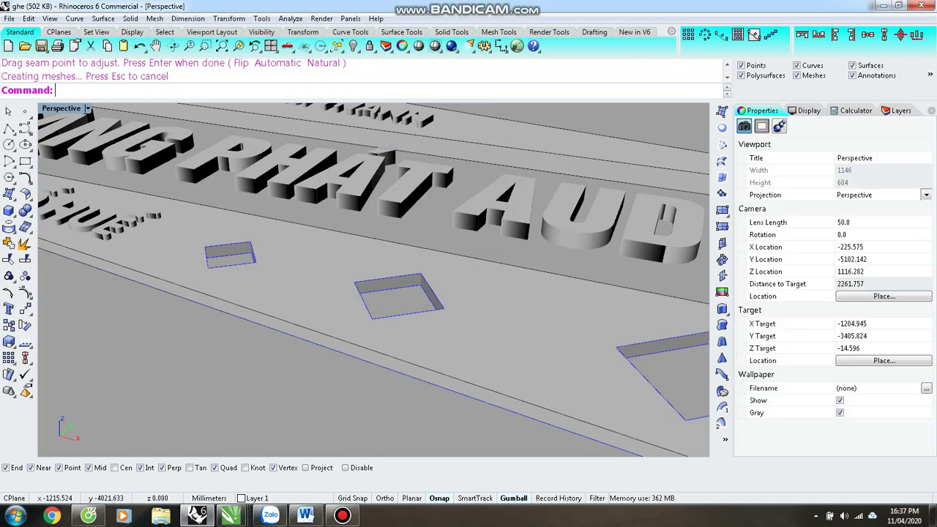
- Select the outline curves of the round openings in the upper panel
scroll(374, 278, down, 5)
scroll(183, 234, up, 10)
click(184, 230)
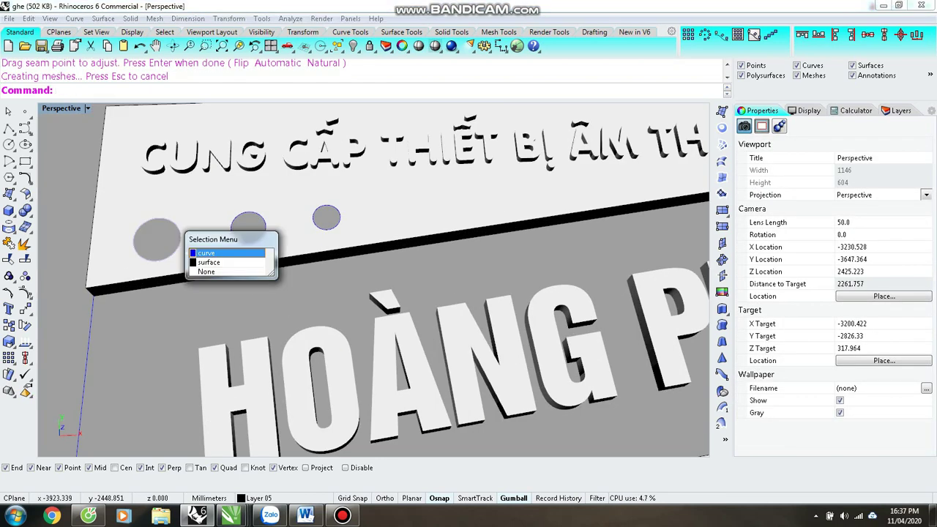
click(209, 271)
click(304, 233)
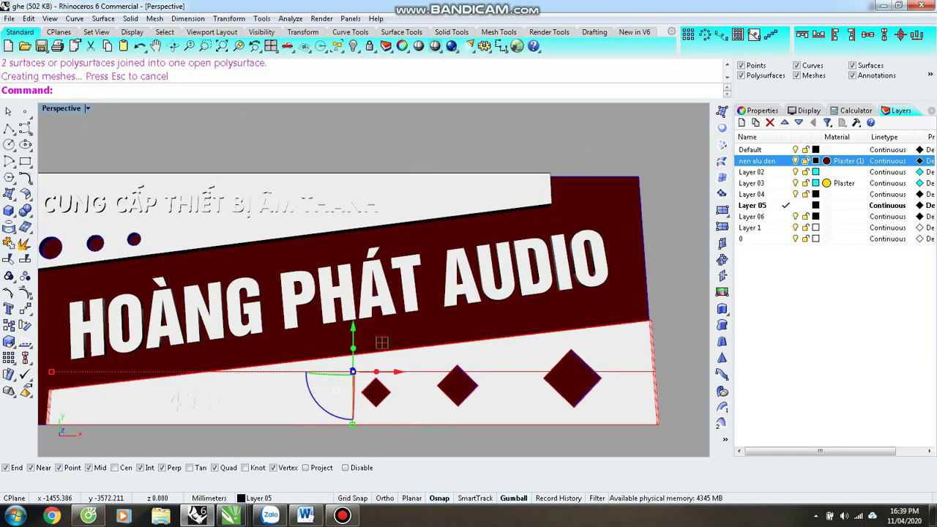
- Assign the lower slanted panel to Layer 02 and rename that layer nen khoi hop
click(256, 498)
click(256, 422)
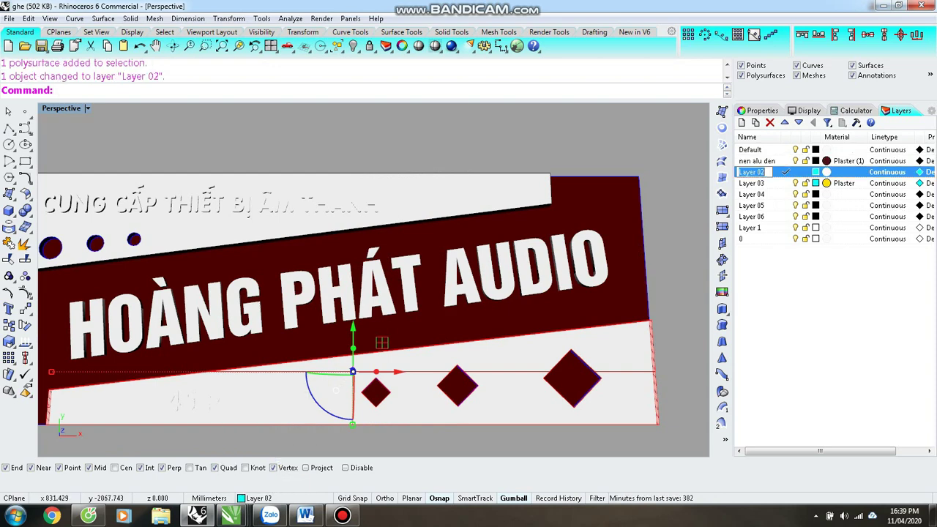
key(Return)
- Give the nen khoi hop layer a Plaster material coloured yellow
click(826, 171)
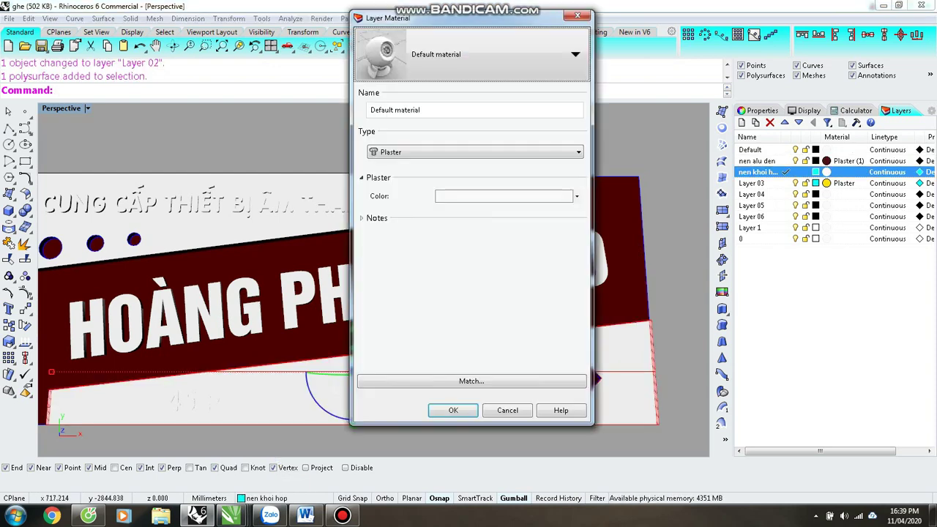
click(476, 196)
click(754, 135)
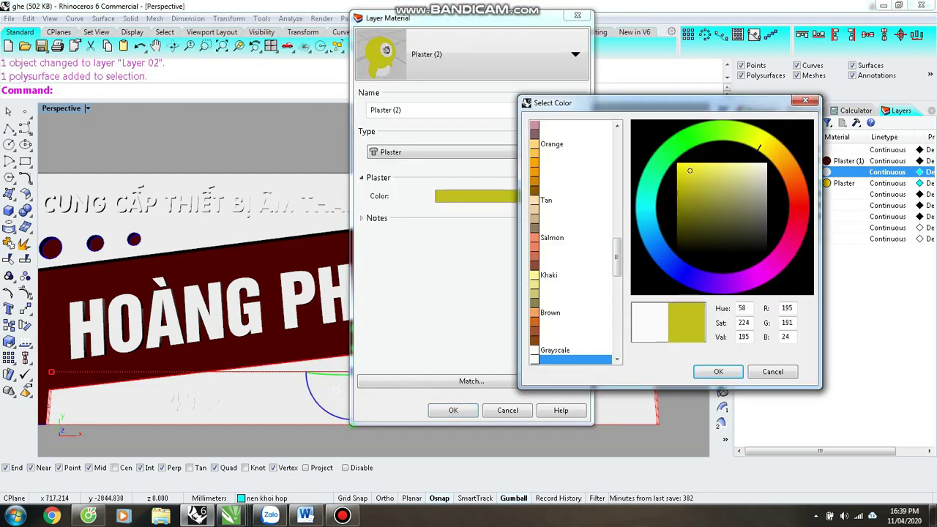
click(718, 371)
click(453, 410)
scroll(344, 293, up, 3)
scroll(475, 336, up, 2)
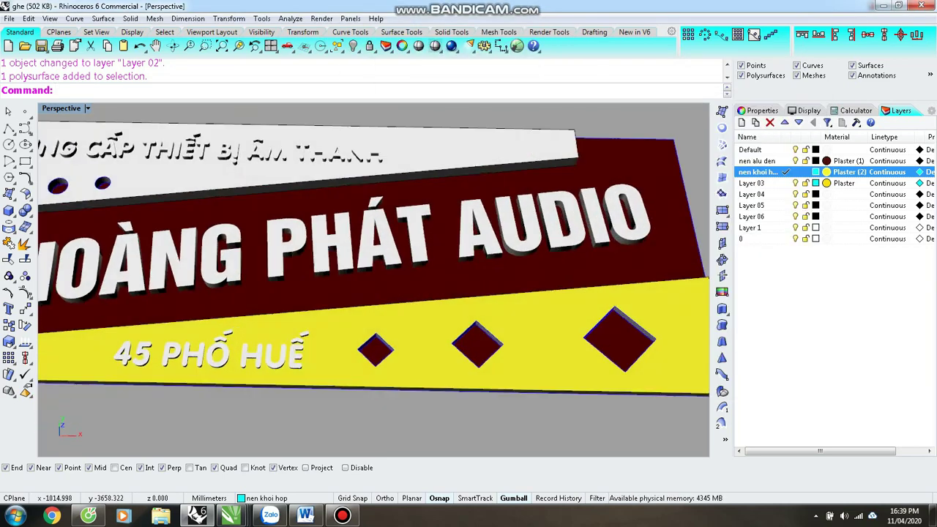
- Set the colour of the nen khoi hop layer's Plaster material to black
click(475, 336)
click(826, 171)
click(475, 198)
click(554, 105)
click(718, 371)
click(453, 410)
scroll(373, 278, down, 3)
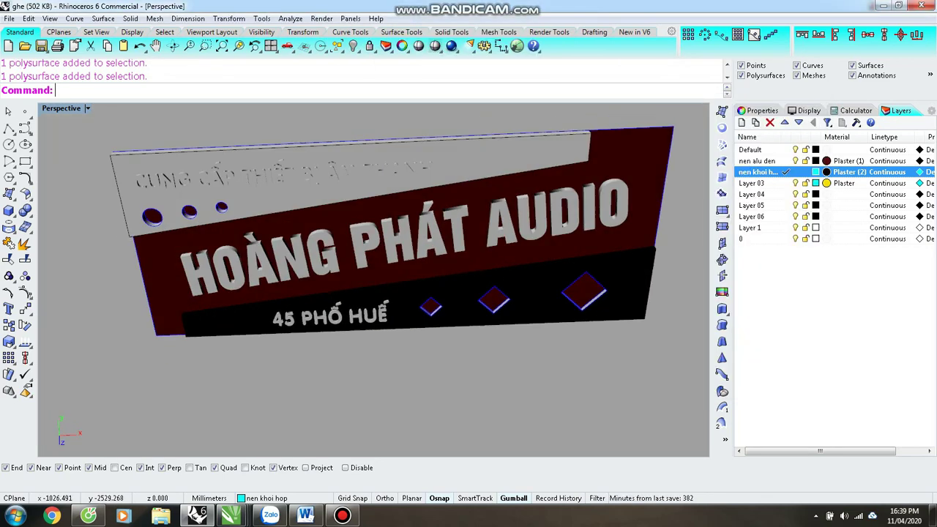
- Assign the upper slanted panel to the nen khoi hop layer together with the lower one
right_drag(373, 278, 374, 234)
scroll(374, 234, up, 3)
right_click(259, 498)
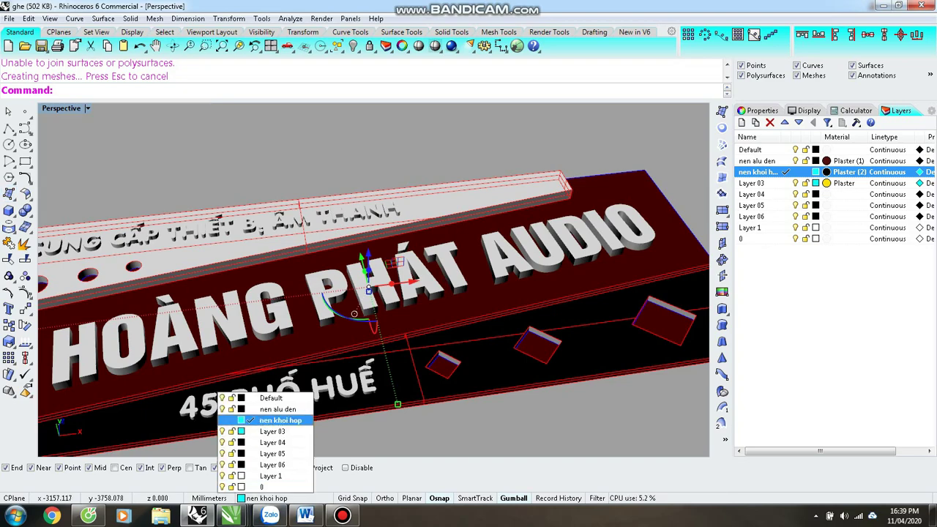
click(261, 420)
- Assign all the raised HOÀNG PHÁT AUDIO letters to Layer 03
right_drag(366, 329, 366, 293)
click(333, 282)
click(192, 300)
scroll(373, 278, up, 3)
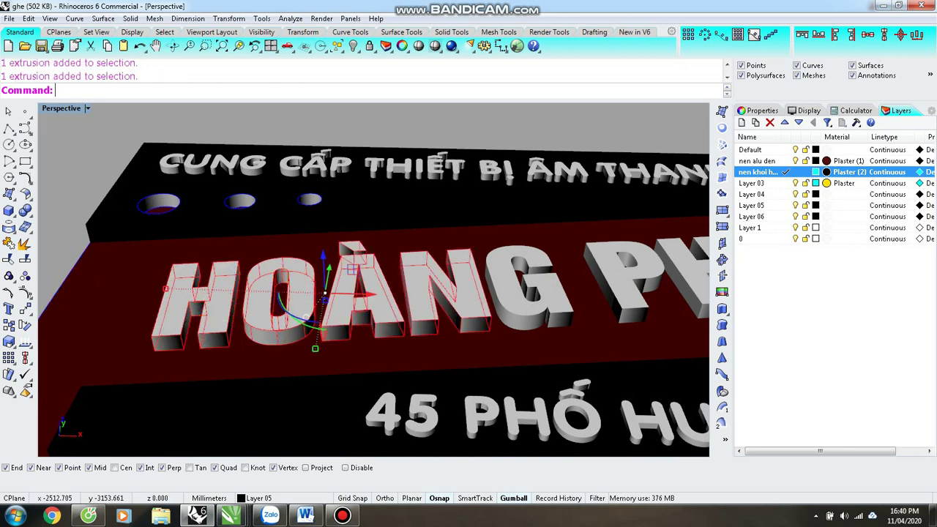
scroll(324, 293, down, 3)
scroll(439, 308, up, 3)
click(503, 329)
click(527, 352)
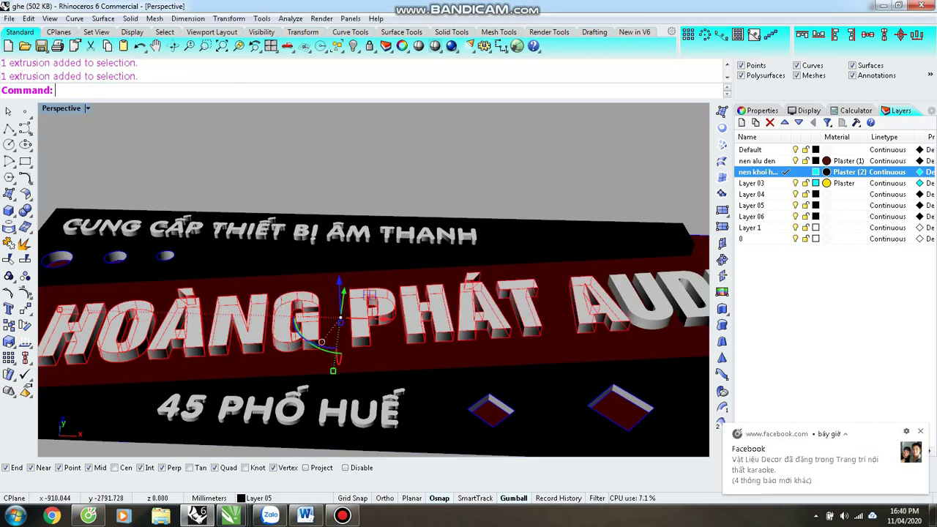
right_drag(439, 307, 293, 311)
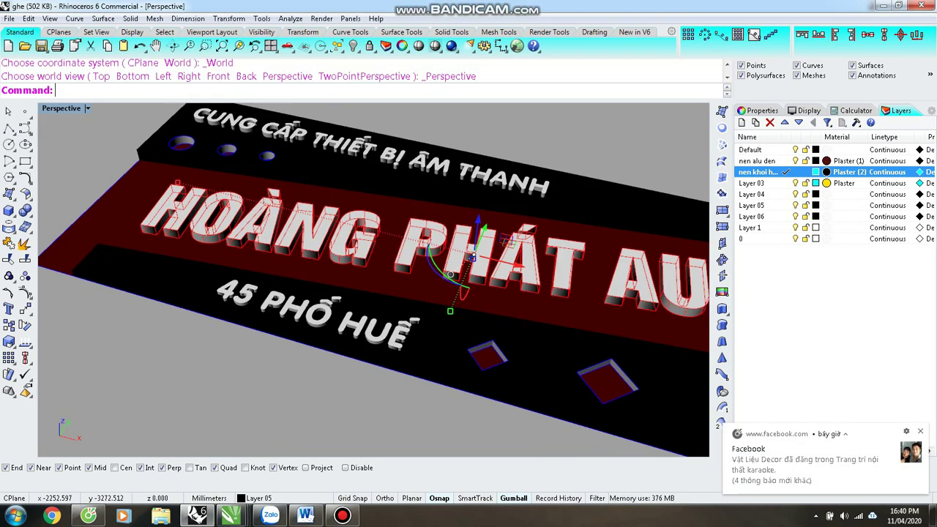
click(345, 243)
click(384, 271)
click(258, 497)
click(272, 431)
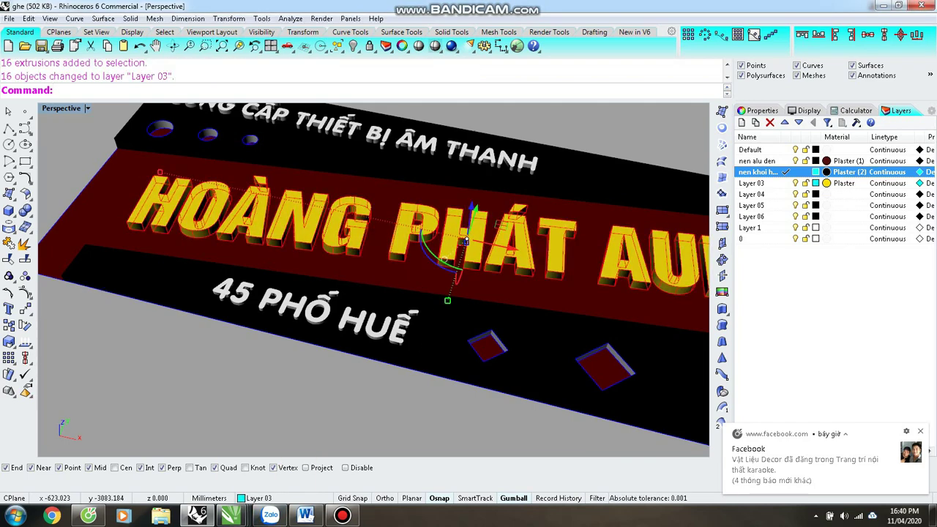
double_click(751, 183)
text(chu hoang phat)
key(Return)
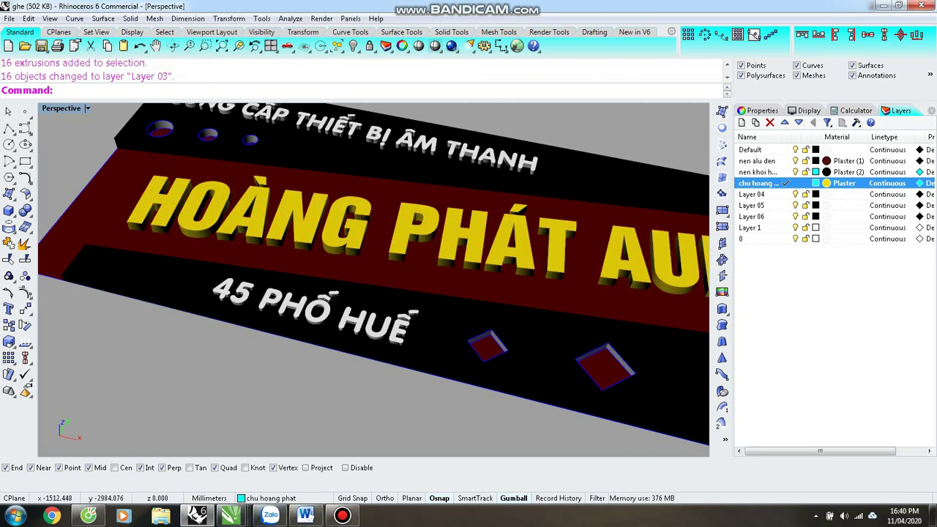
scroll(373, 280, down, 3)
scroll(373, 280, up, 5)
key(ctrl+F1)
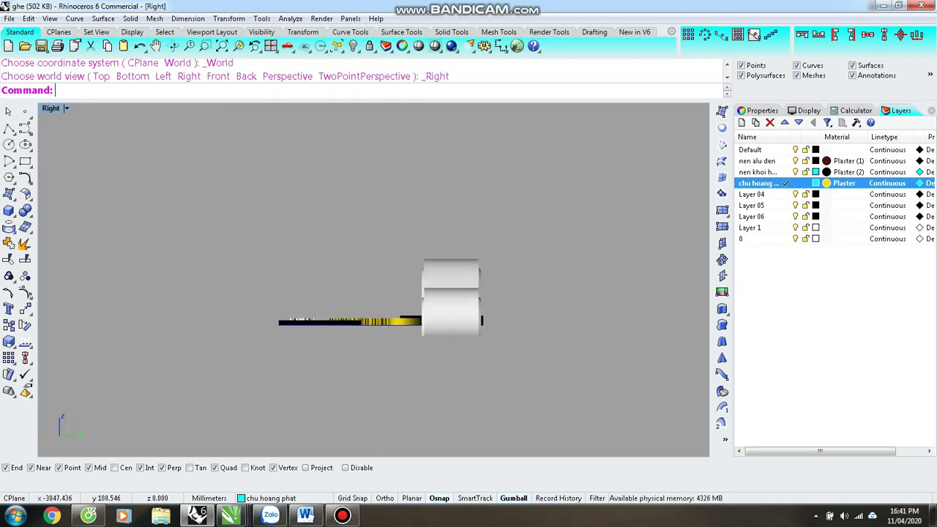
key(ctrl+F1)
click(8, 128)
click(238, 375)
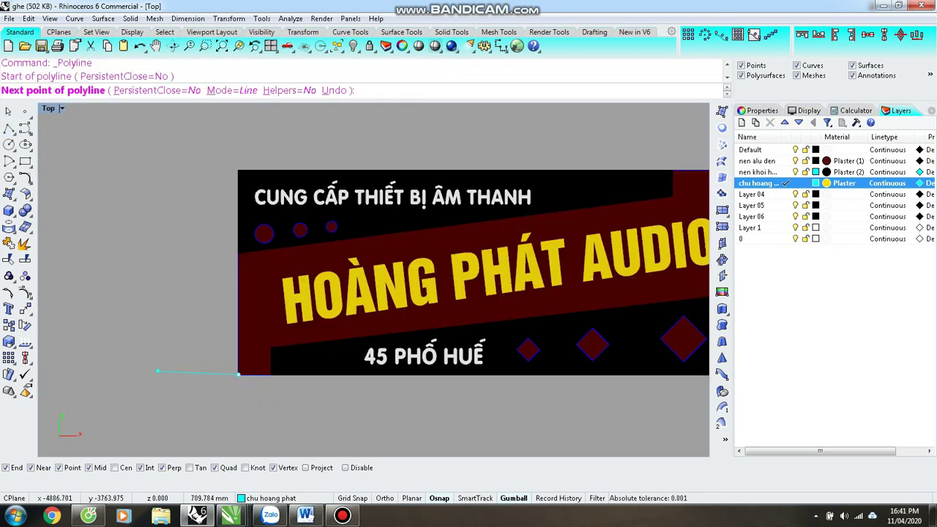
key(Escape)
- Draw a rectangle across the signboard's full width from its lower corner and move it out beyond the lower edge
scroll(117, 278, down, 3)
click(25, 161)
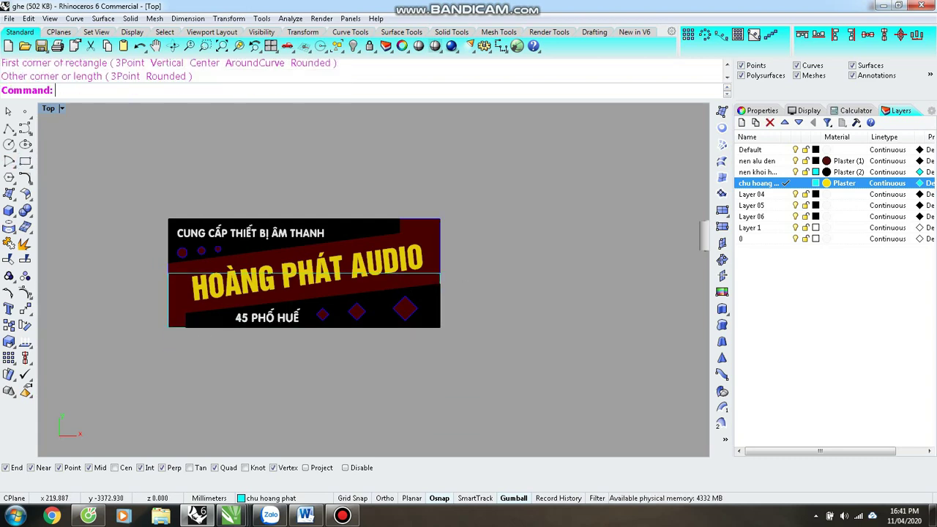
click(303, 327)
drag(303, 315, 303, 374)
key(ctrl+F2)
key(ctrl+F4)
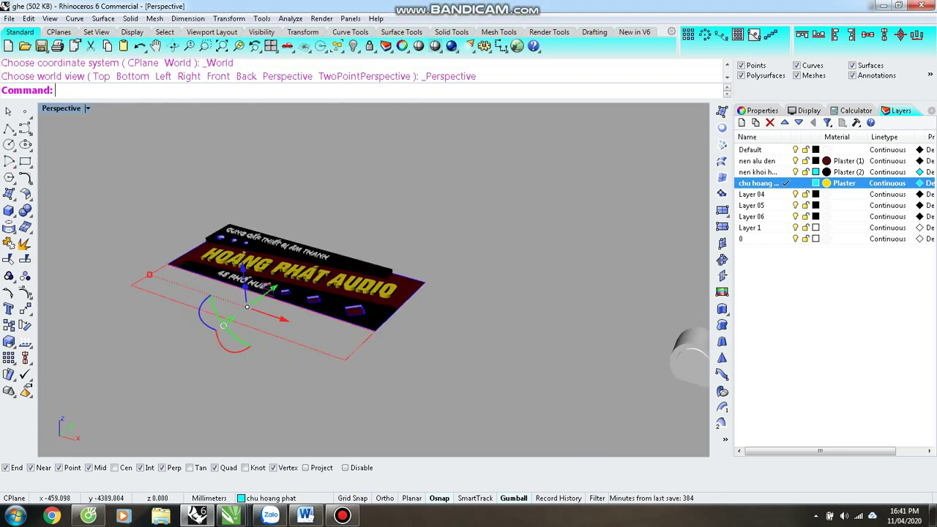
- Rotate the rectangle upright so that it stands perpendicular to the signboard's face
key(Escape)
scroll(413, 305, up, 5)
click(282, 353)
key(Escape)
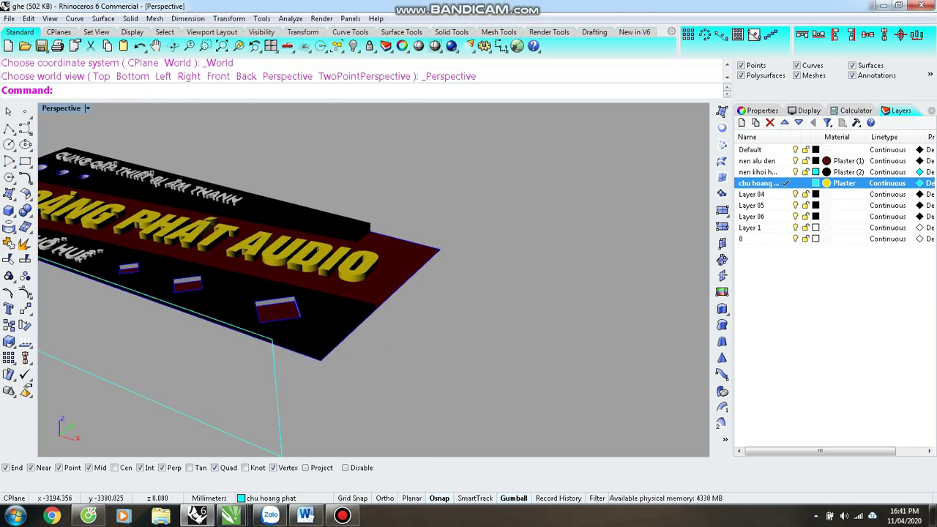
- Move the upright rectangle to the signboard's lower edge and adjust its position just below the back panel
click(145, 269)
drag(272, 340, 242, 336)
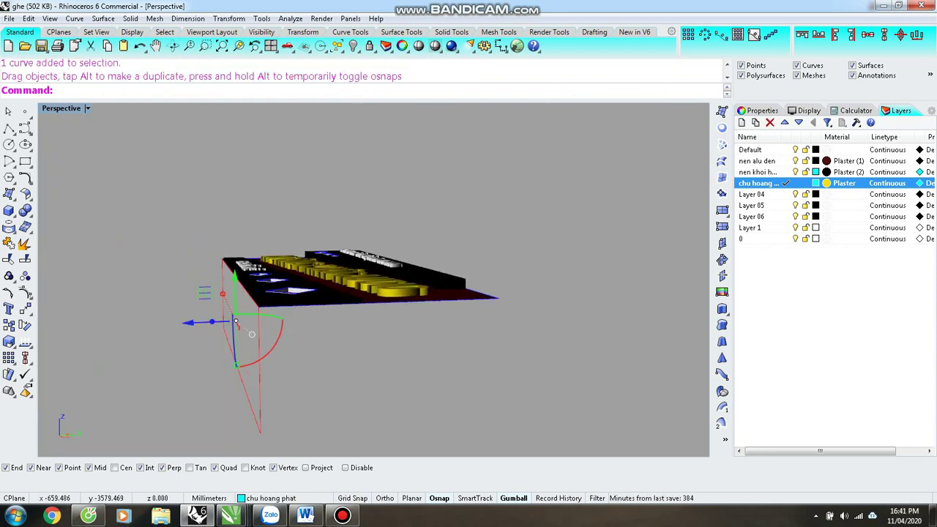
right_drag(241, 337, 240, 340)
drag(218, 337, 212, 351)
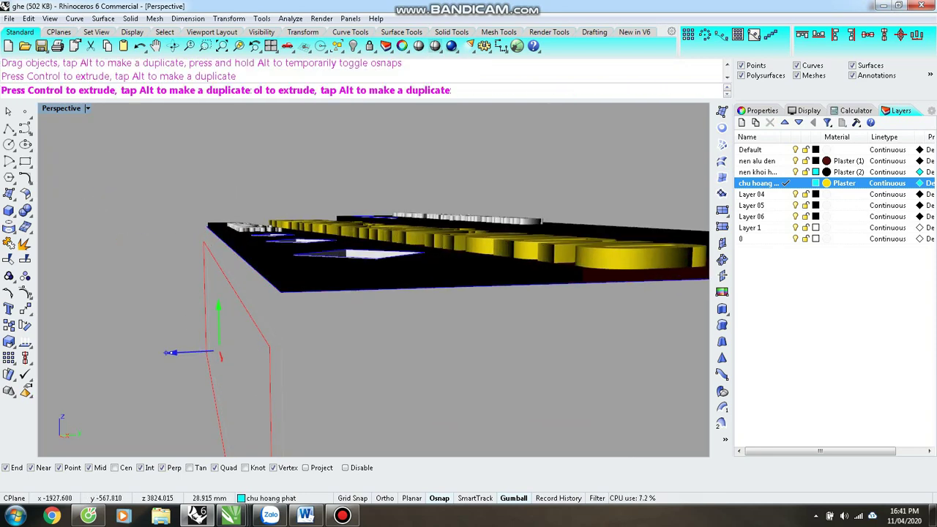
key(Escape)
mouse_move(218, 363)
right_down()
mouse_move(234, 337)
mouse_move(219, 358)
right_up()
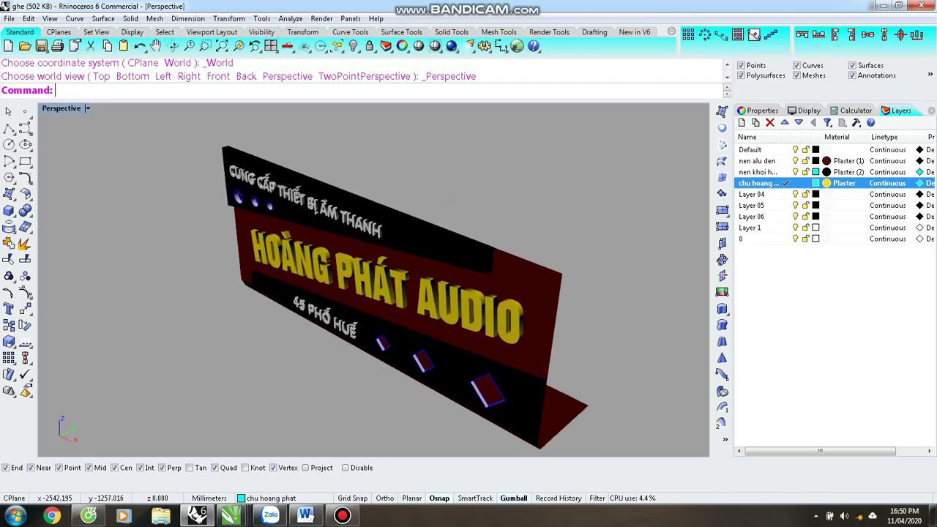
- Examine the assembled signboard from the front, from underneath and from its end
scroll(374, 278, up, 3)
scroll(373, 278, down, 4)
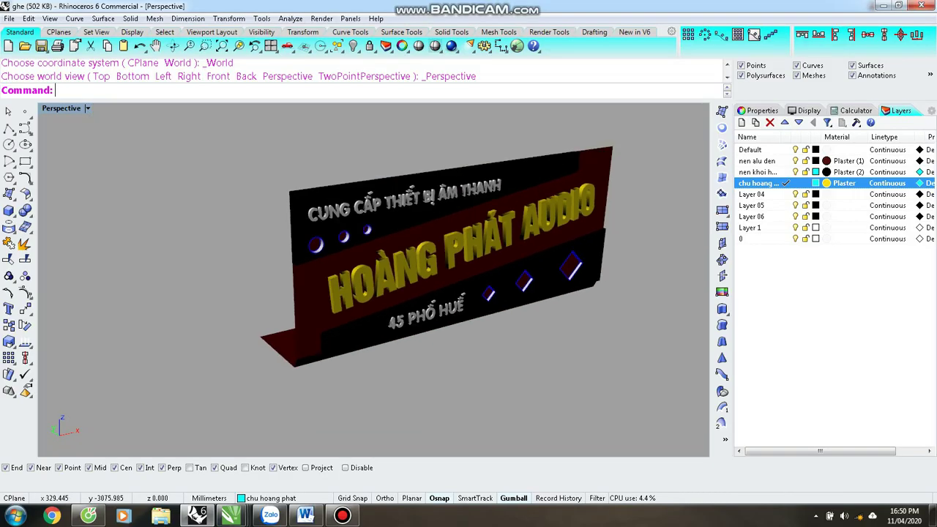
right_drag(373, 278, 409, 249)
key(Down)
key(Down)
key(Down)
key(Down)
key(Down)
key(Down)
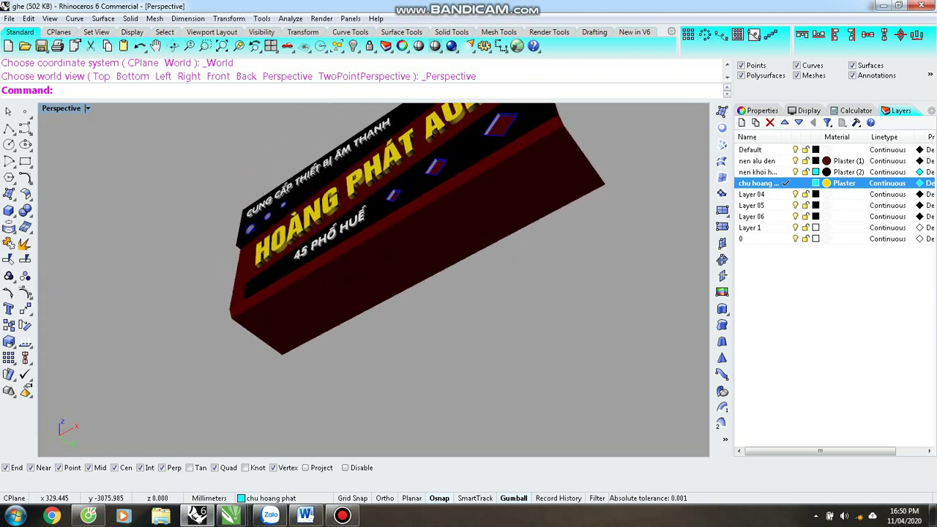
key(Page_Down)
key(Page_Up)
key(Up)
key(Up)
key(Up)
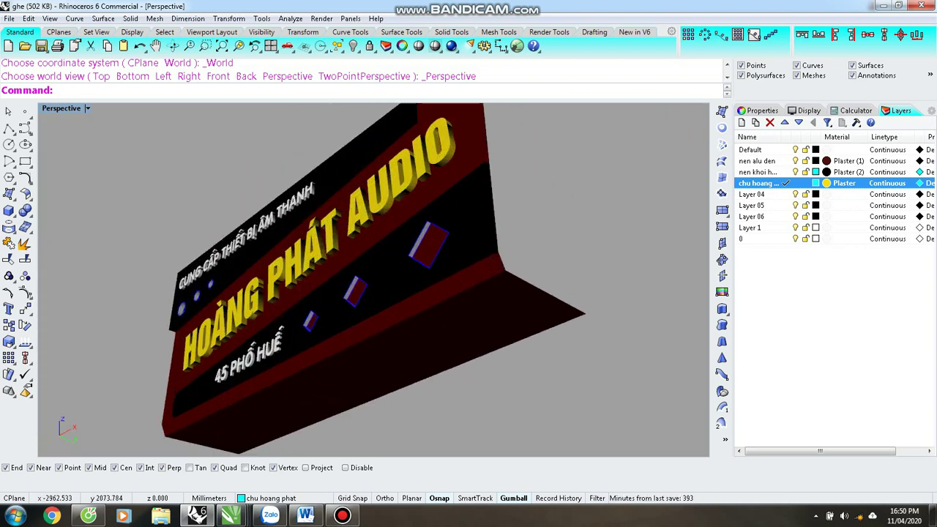
key(Left)
key(Left)
key(Up)
key(Up)
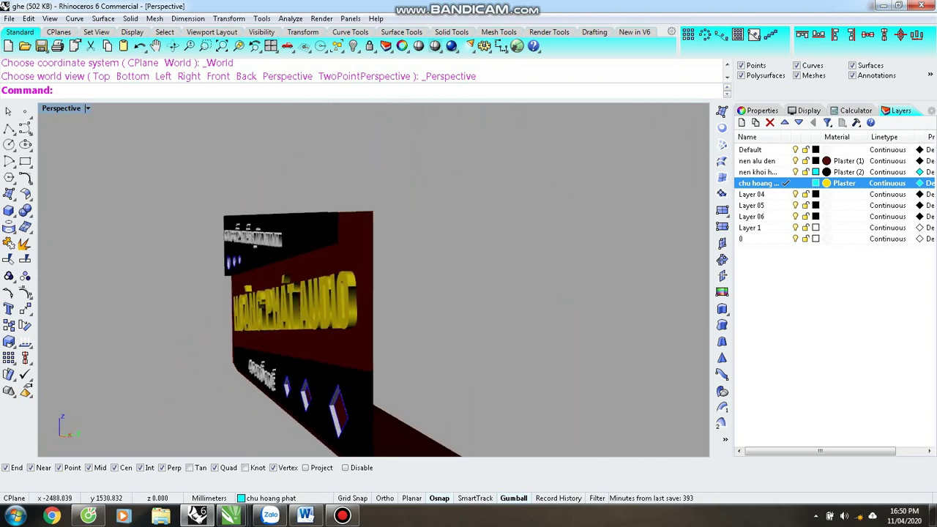
- Examine the CUNG CẤP THIẾT BỊ ÂM THANH lettering and the round holes in the upper panel up close
key(Left)
key(Page_Up)
key(Page_Up)
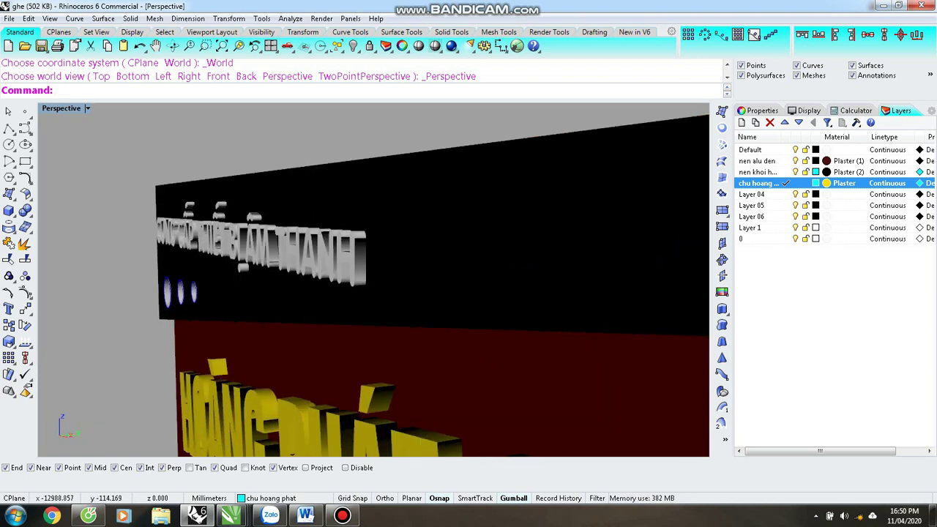
key(Left)
key(Left)
key(Page_Down)
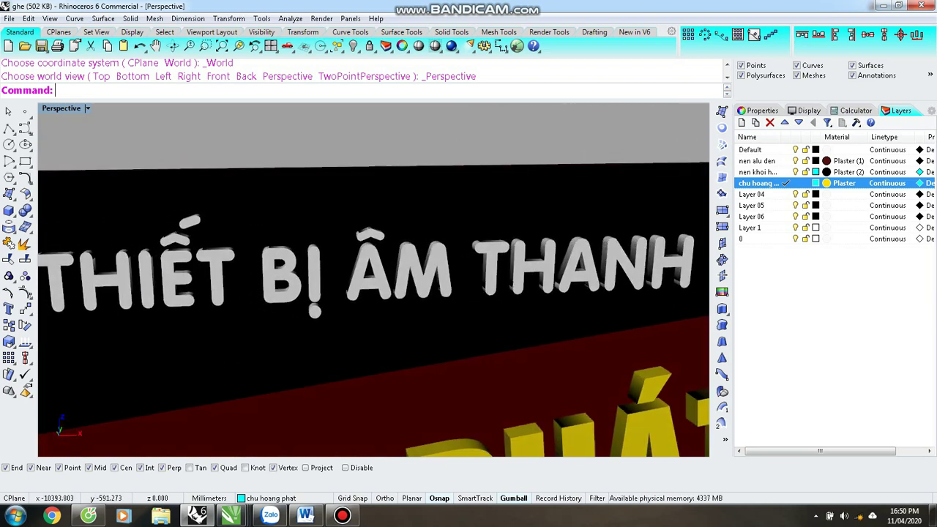
key(Right)
key(Right)
key(Right)
key(Right)
key(Page_Down)
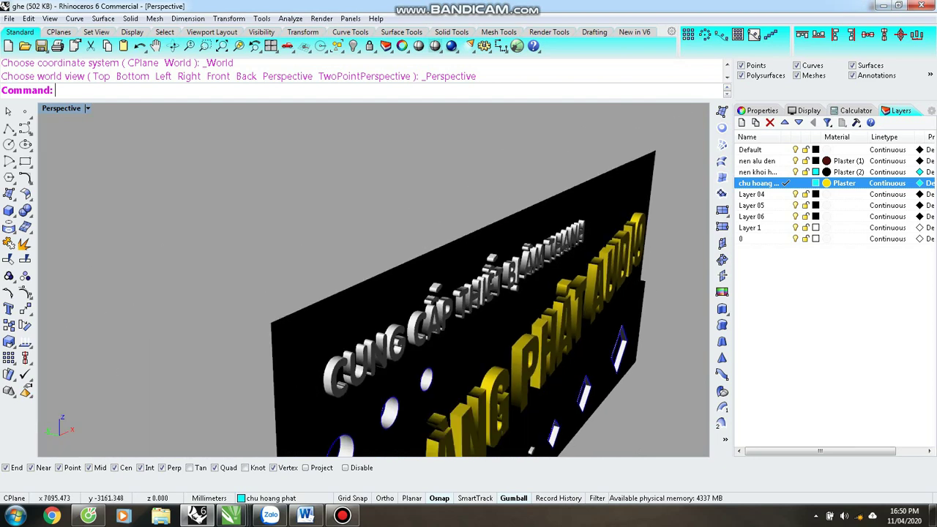
key(Page_Up)
key(Right)
key(Page_Up)
key(Page_Down)
key(Page_Up)
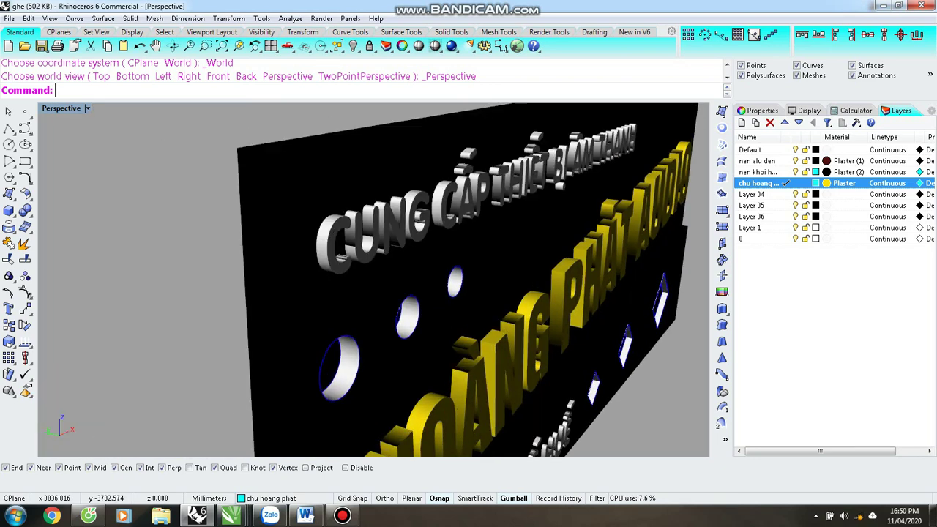
key(Page_Down)
key(Left)
key(Page_Up)
key(Right)
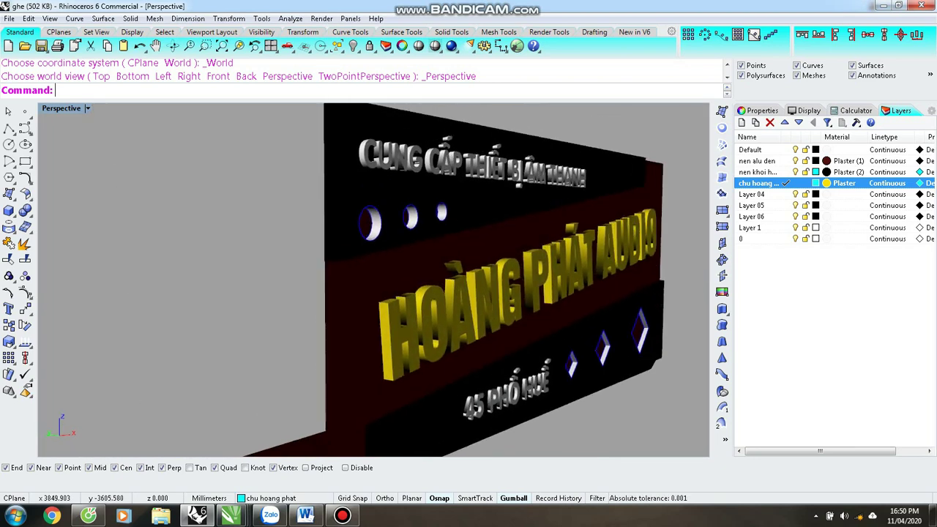
- Examine the raised address lettering and the diamond cutouts in the lower panel from several angles
key(Page_Down)
key(Page_Up)
key(Page_Up)
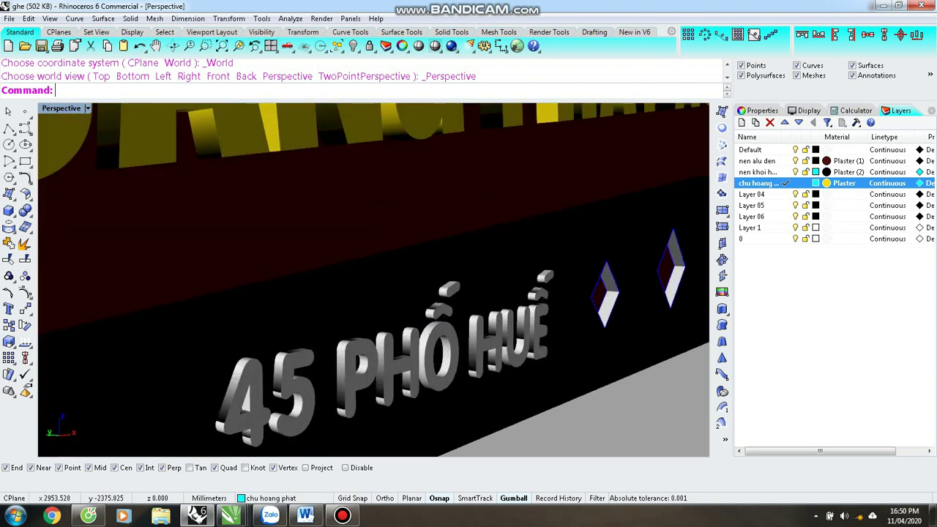
key(Page_Down)
key(Page_Up)
key(Right)
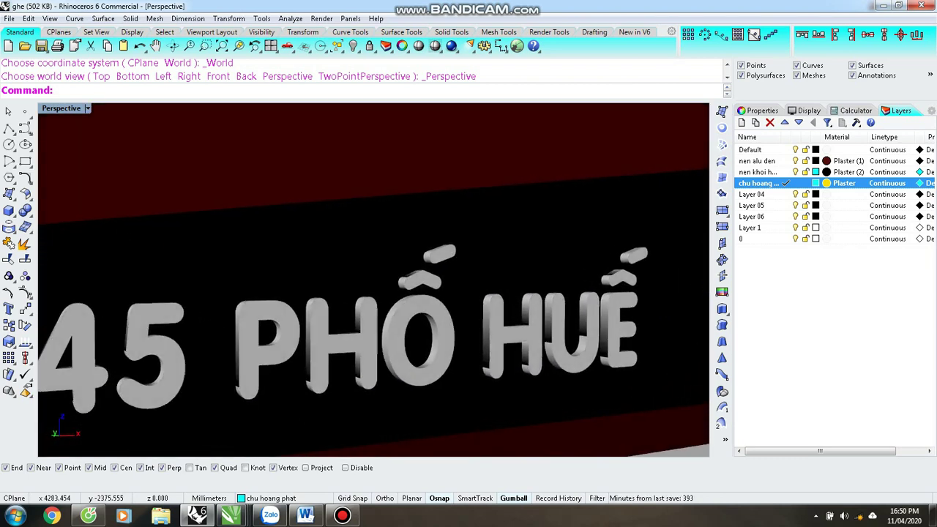
key(Page_Down)
key(Page_Down)
key(Right)
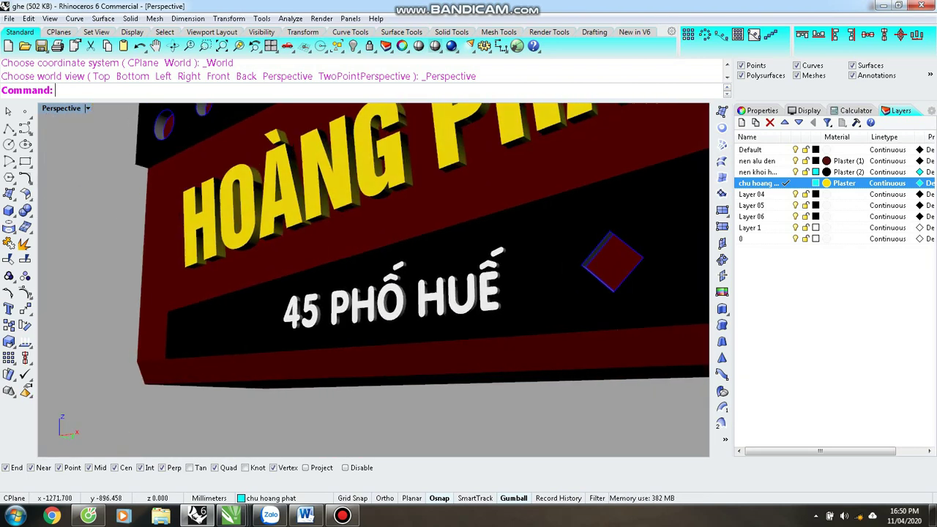
key(Page_Up)
key(Page_Down)
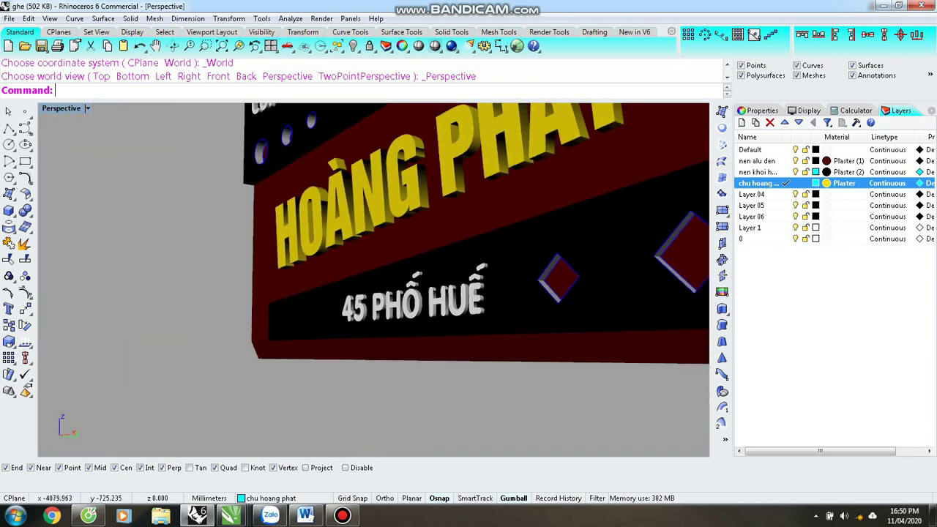
key(Right)
key(Page_Up)
key(Page_Down)
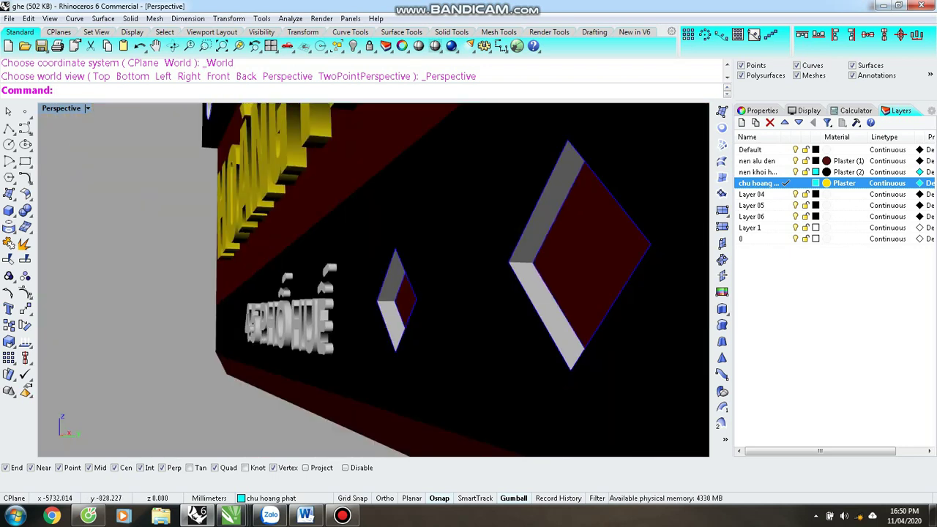
key(Down)
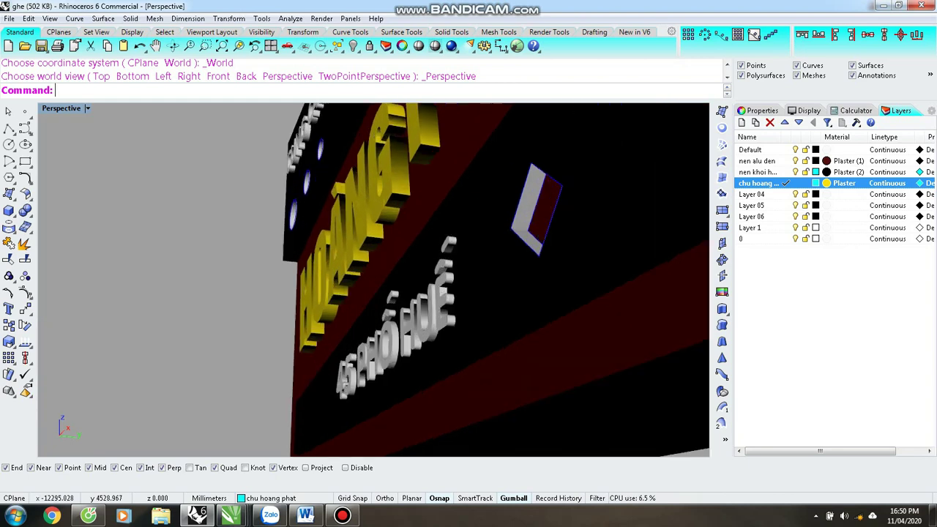
key(Up)
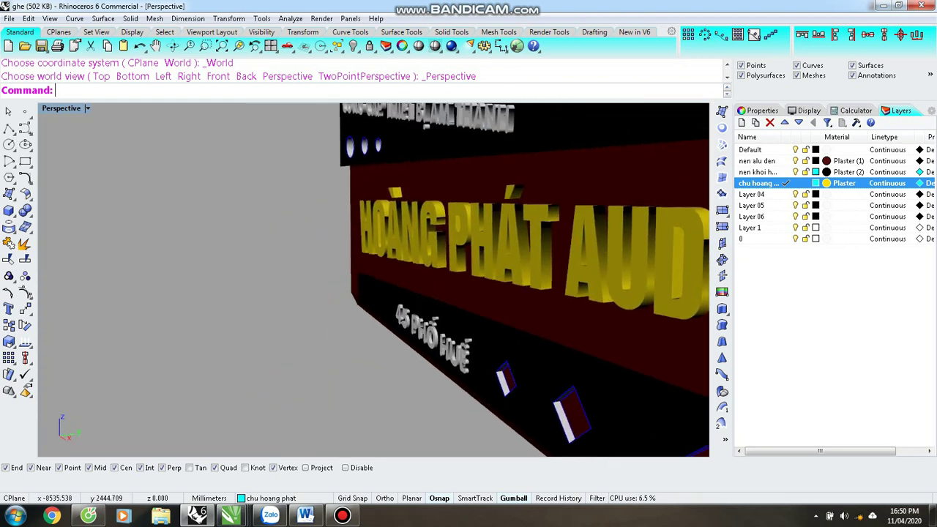
- Examine the complete signboard and the depth of its yellow HOÀNG PHÁT AUDIO letters from the side, below and front
key(Page_Down)
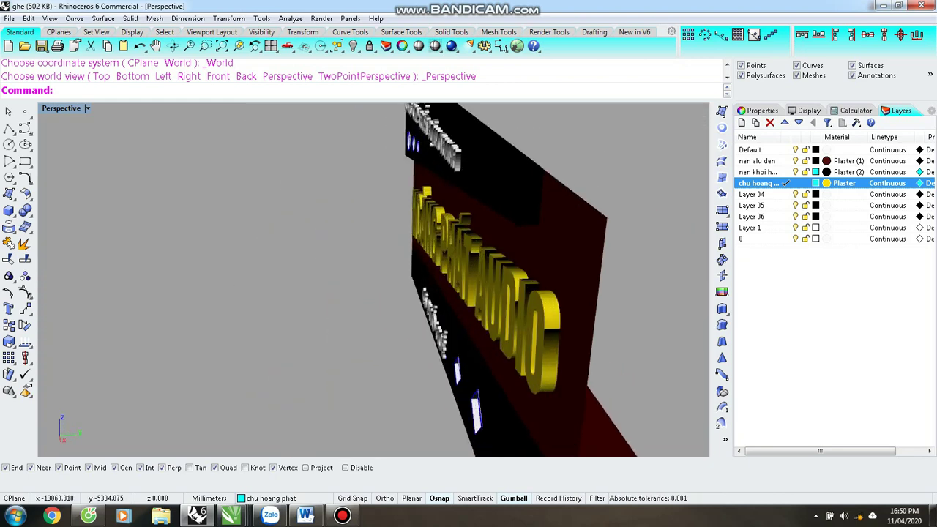
key(Left)
key(Page_Down)
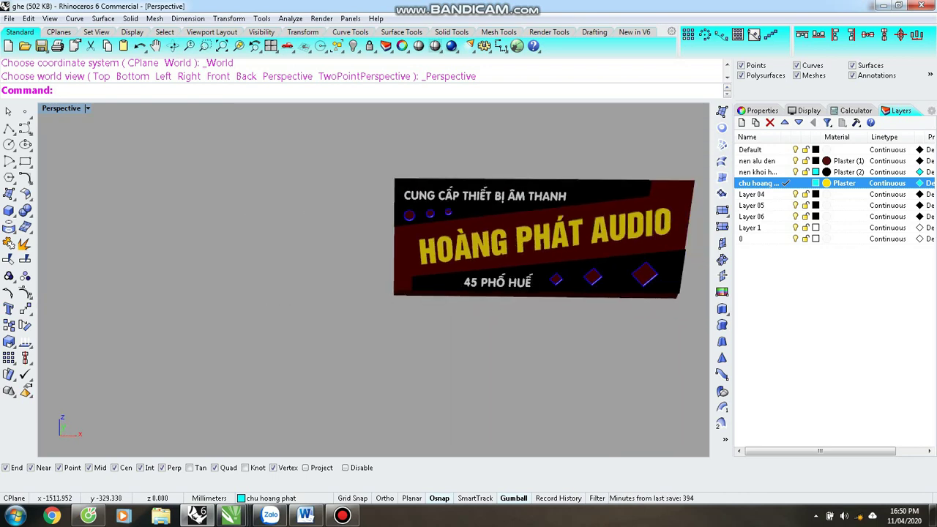
key(Left)
scroll(384, 212, up, 3)
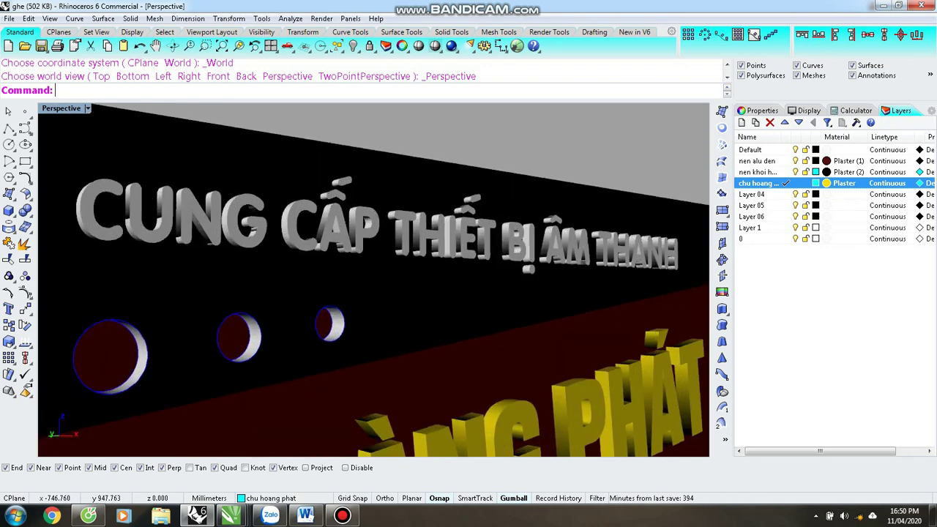
scroll(384, 212, down, 3)
scroll(384, 212, up, 3)
scroll(384, 212, down, 3)
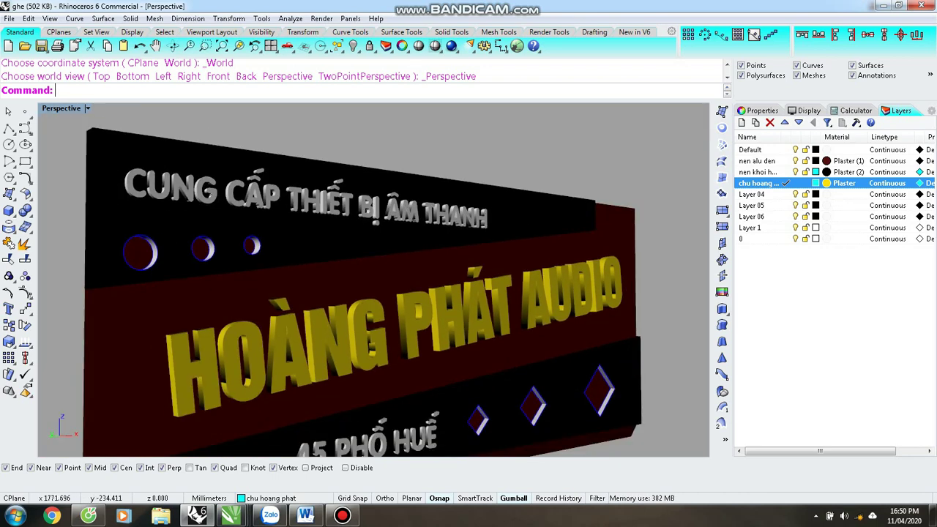
scroll(384, 212, up, 2)
scroll(374, 278, down, 3)
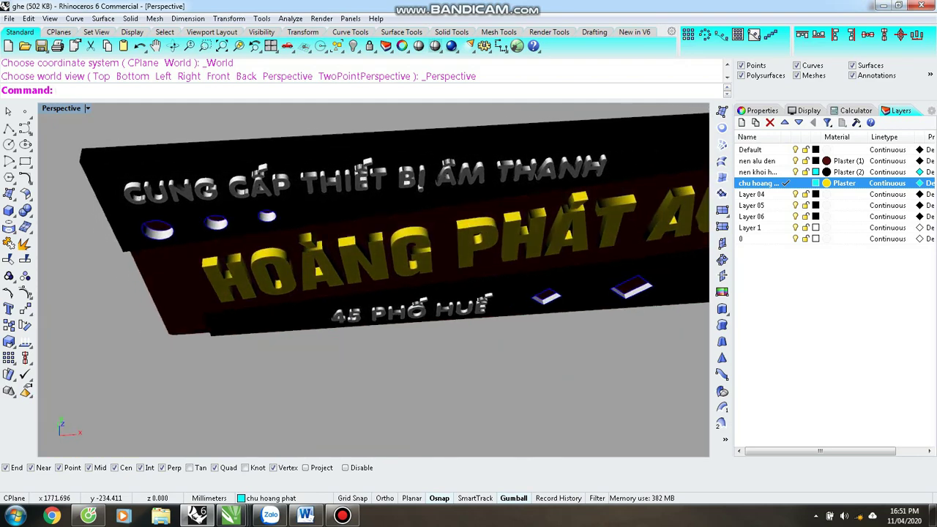
key(Left)
key(Left)
key(Left)
key(Home)
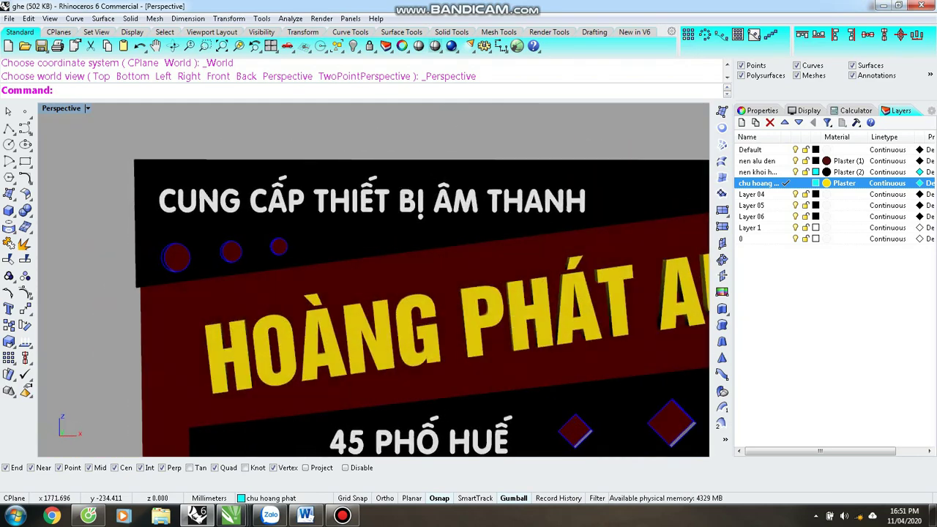
- Draw a 650 by 3000 mm rectangle in the front view, starting from the rear lower corner of the signboard's bottom flange
key(Home)
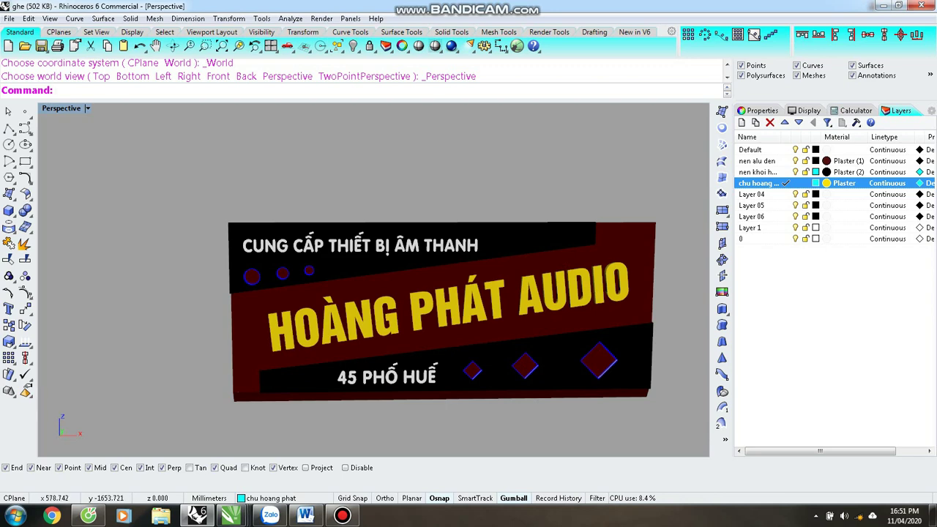
scroll(575, 357, up, 2)
scroll(373, 278, down, 4)
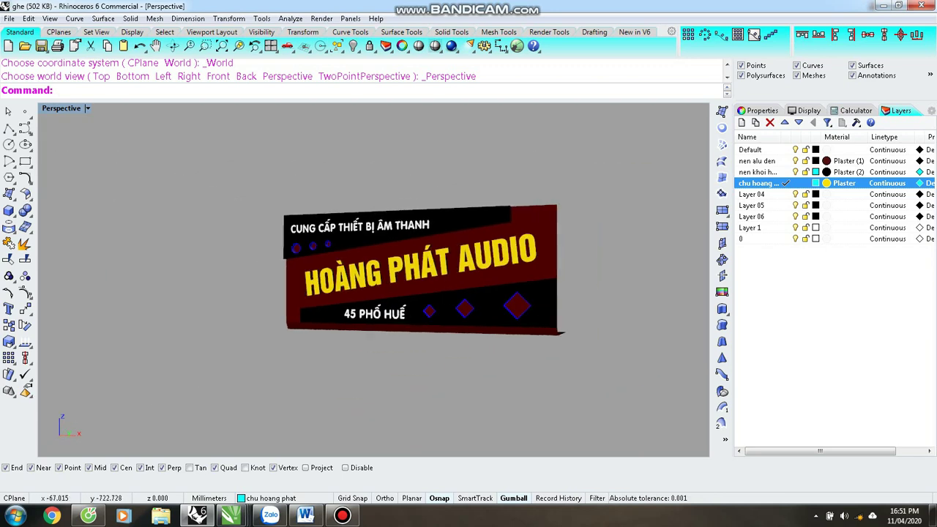
right_drag(410, 279, 219, 278)
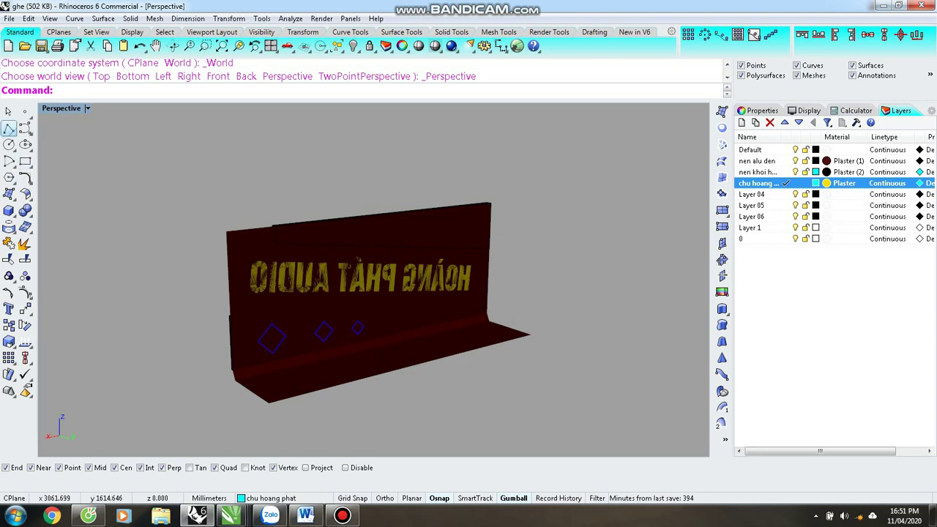
click(25, 161)
click(269, 403)
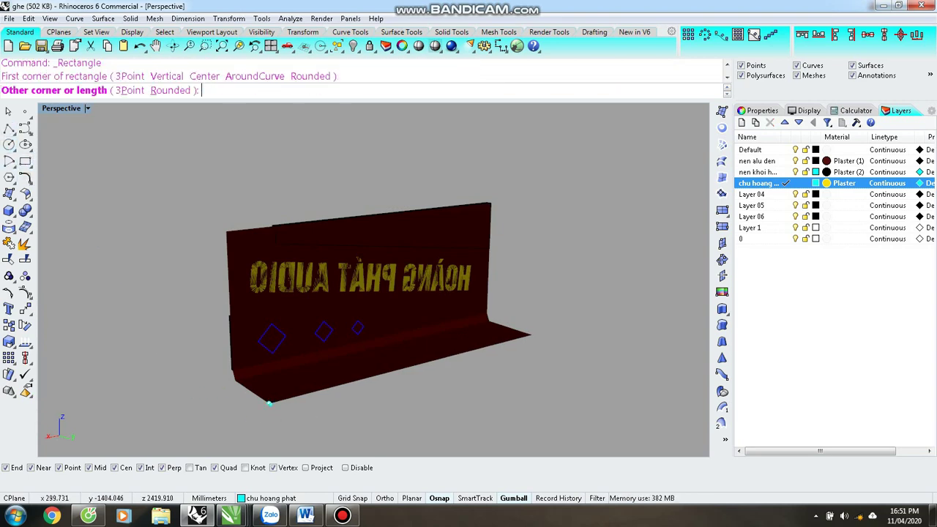
key(ctrl+F2)
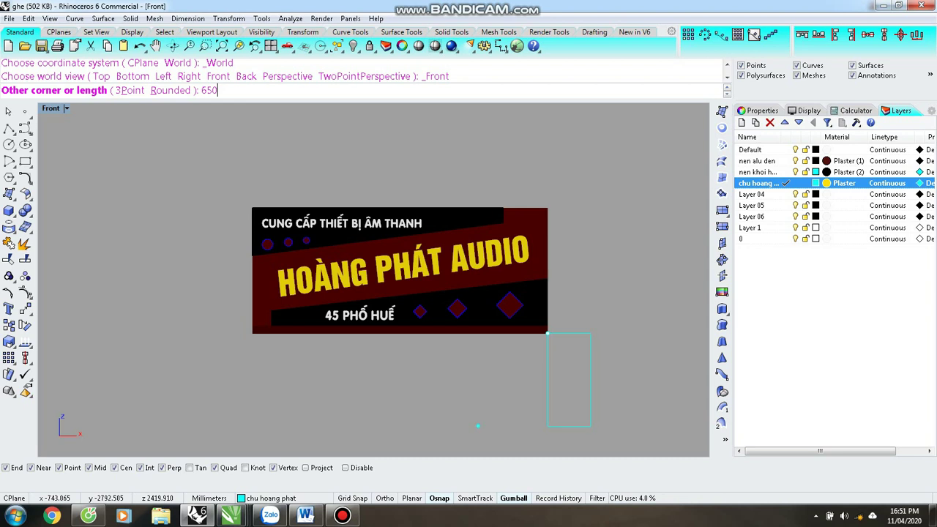
key(Return)
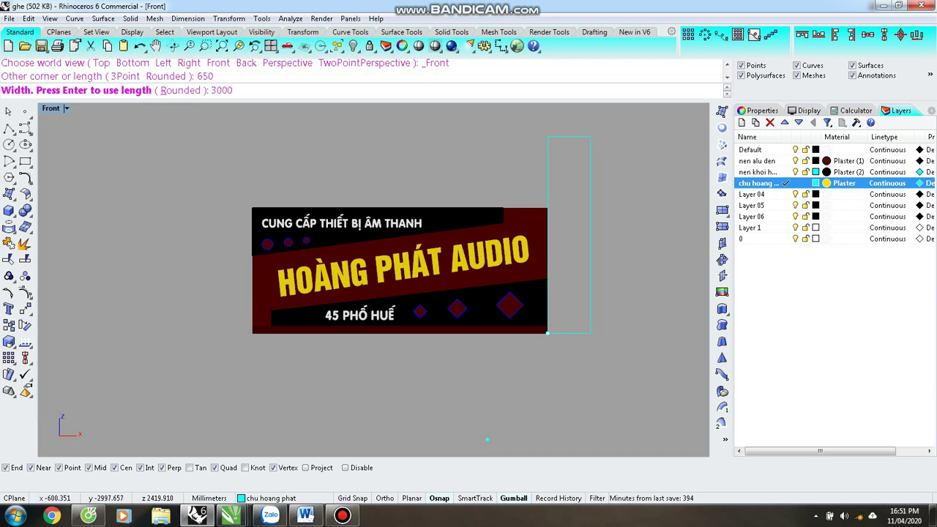
key(Return)
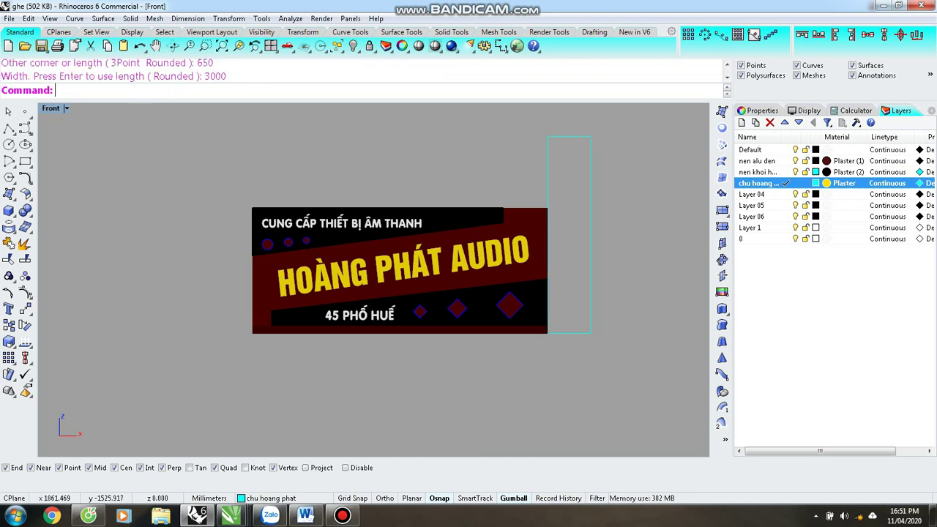
- Move the rectangle below the signboard, its top against the lower edge and its outer side in line with the AUDIO end
right_drag(398, 271, 339, 267)
key(ctrl+F4)
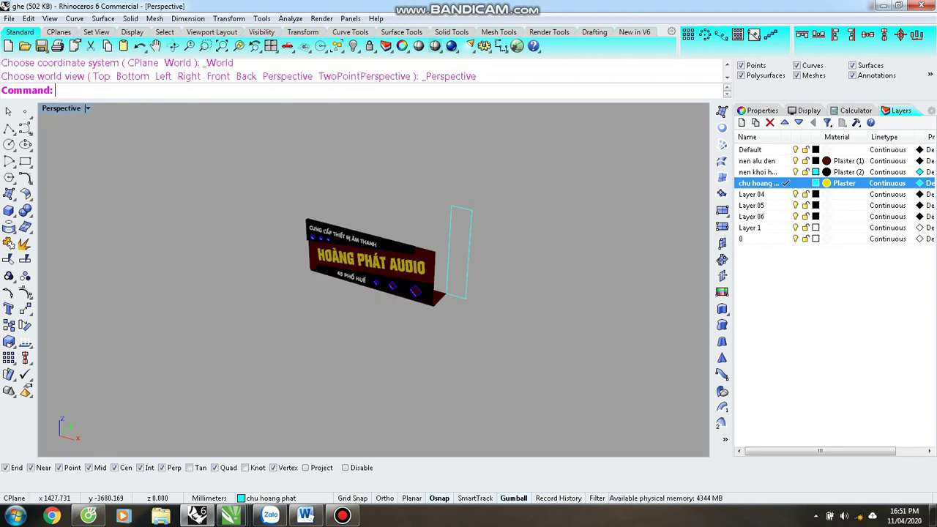
key(ctrl+F3)
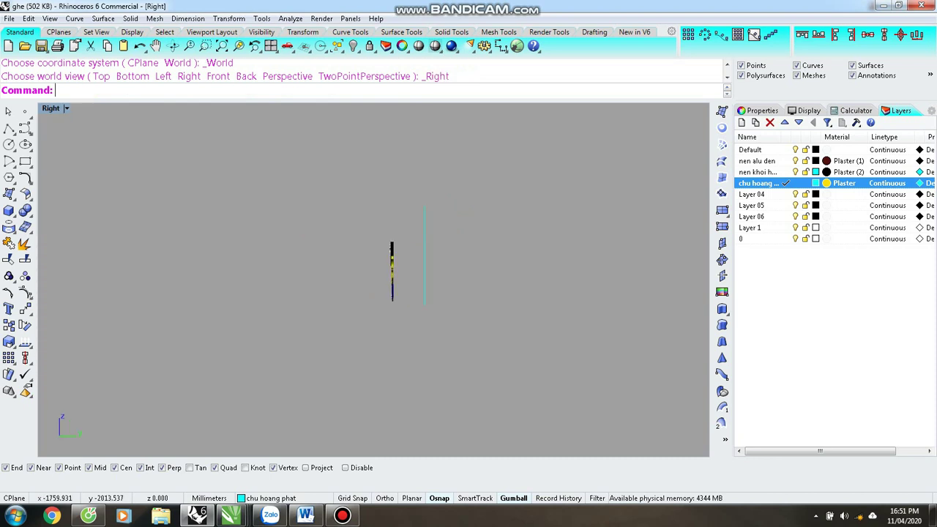
key(ctrl+F2)
click(431, 272)
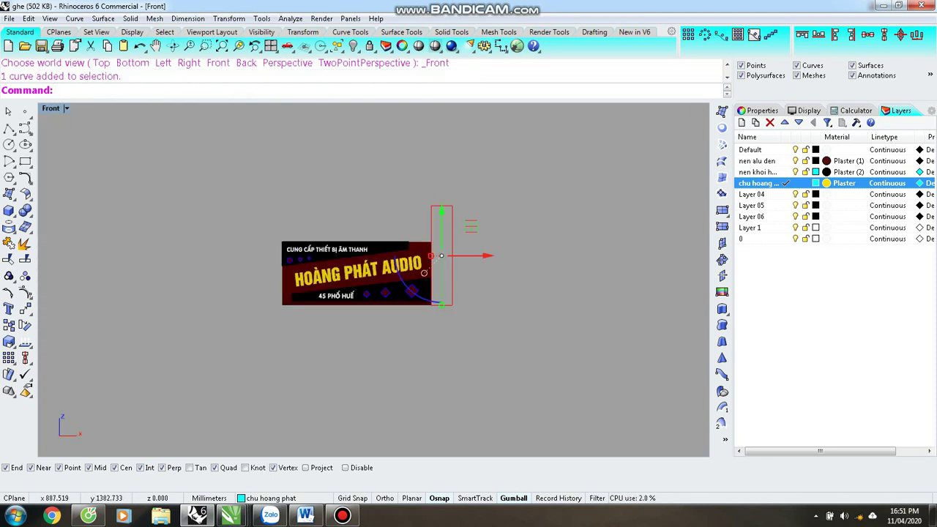
drag(441, 213, 441, 321)
scroll(429, 304, up, 5)
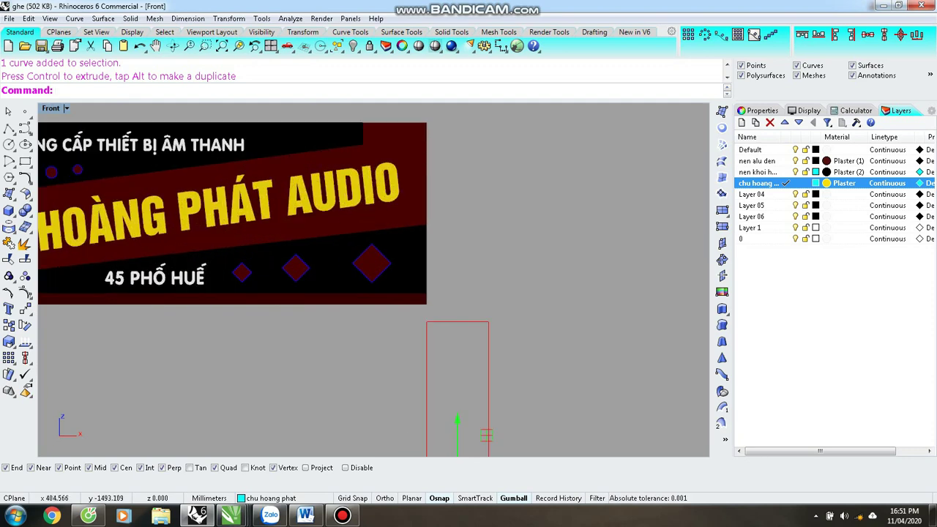
drag(456, 421, 456, 402)
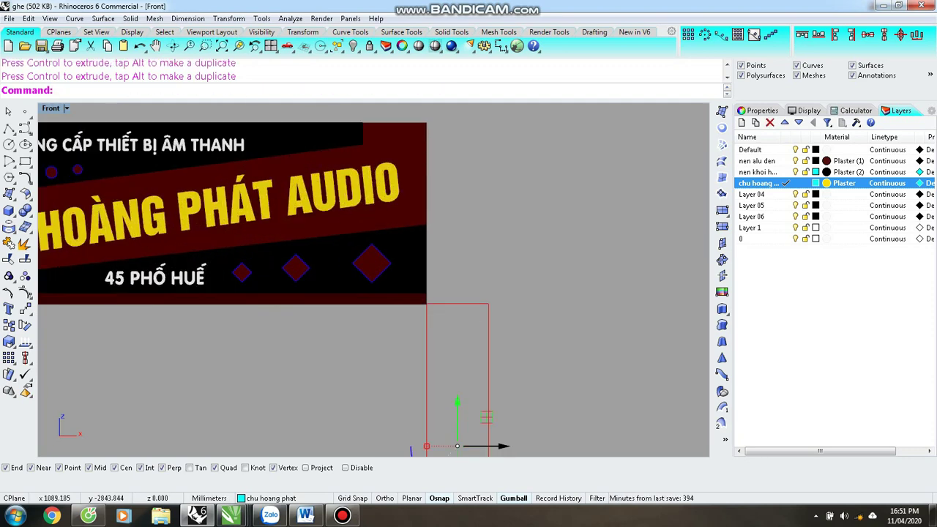
drag(499, 445, 438, 446)
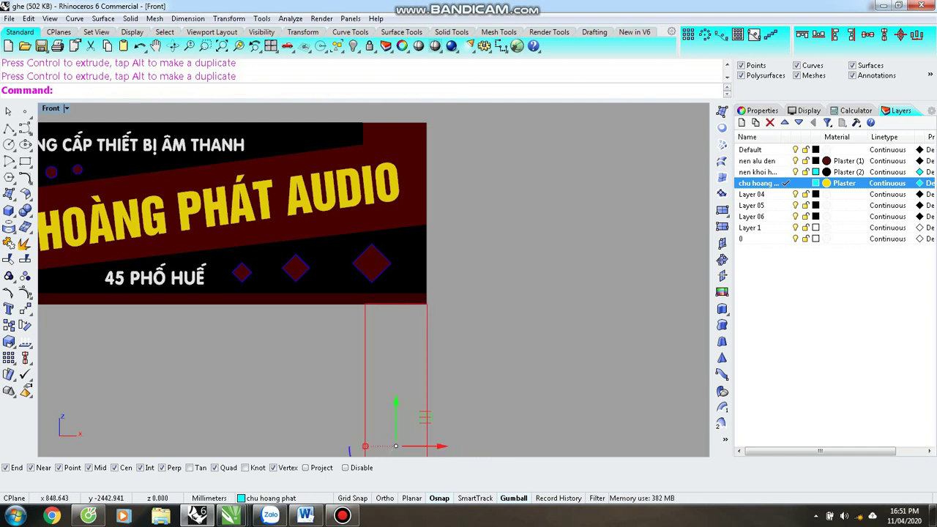
- Try to place a copy of the post outline under the opposite end of the signboard
key(ctrl+c)
key(ctrl+v)
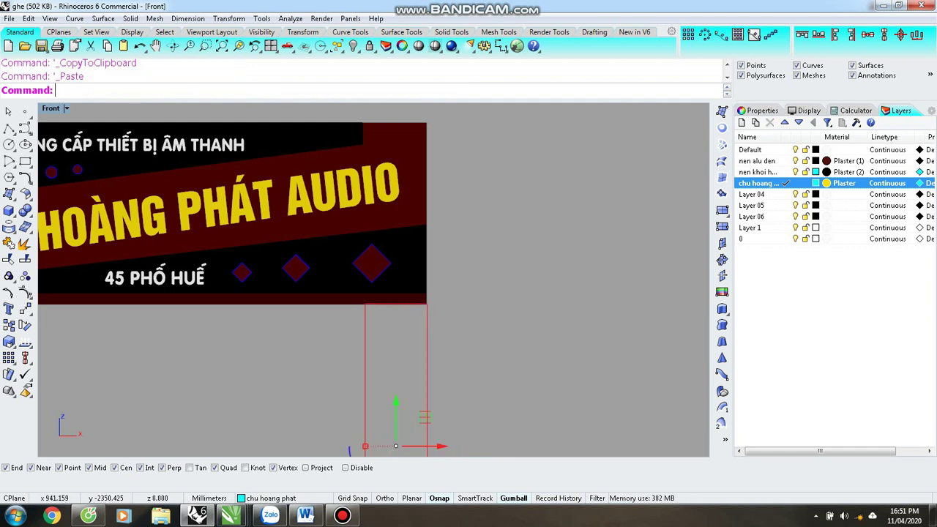
scroll(460, 379, down, 4)
drag(521, 362, 322, 362)
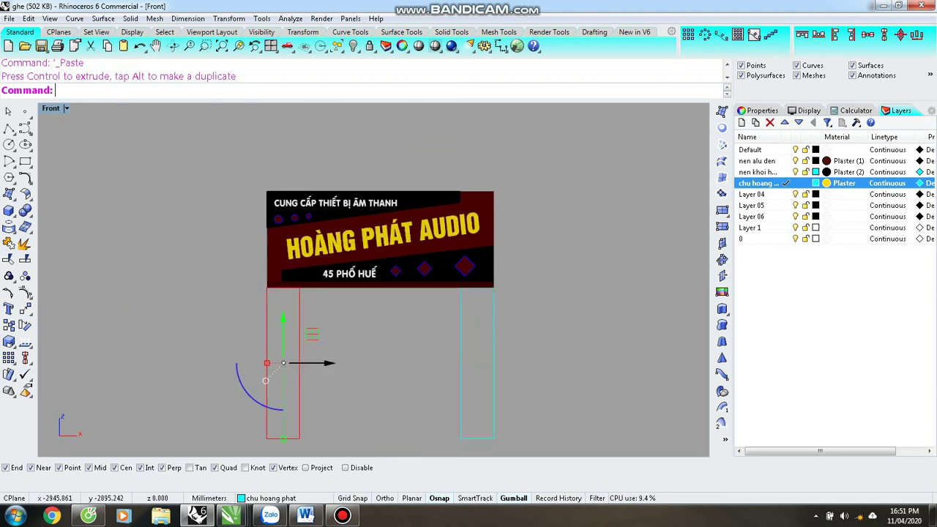
key(Delete)
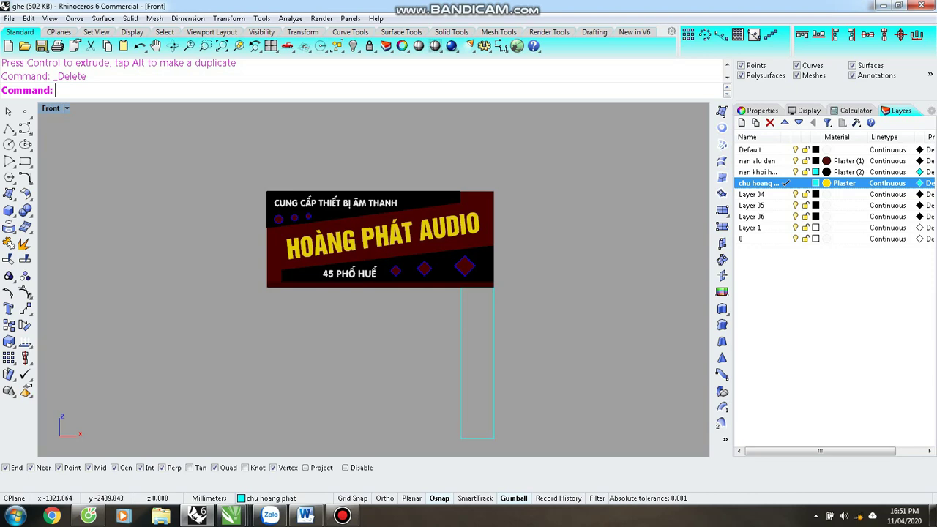
- Snap the post outline's upper outer corner onto the rear corner of the signboard's bottom flange
scroll(373, 278, up, 6)
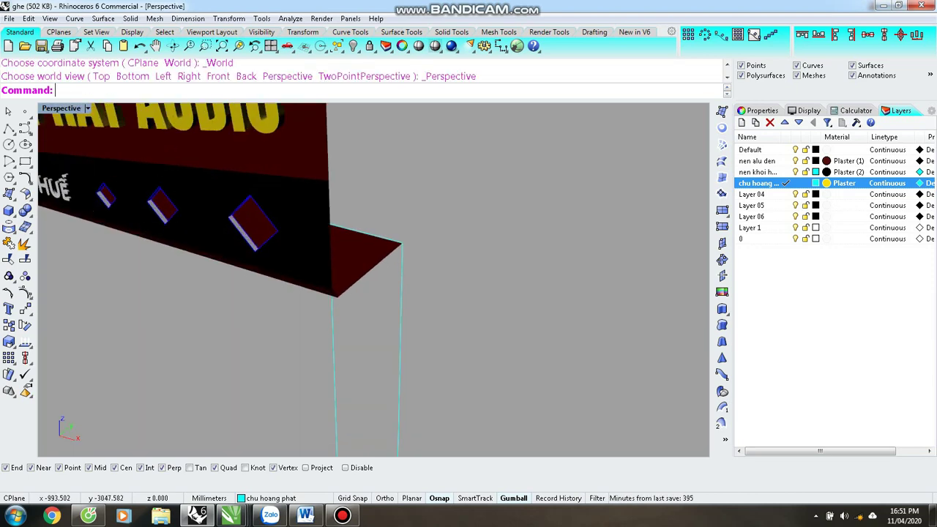
scroll(370, 245, up, 3)
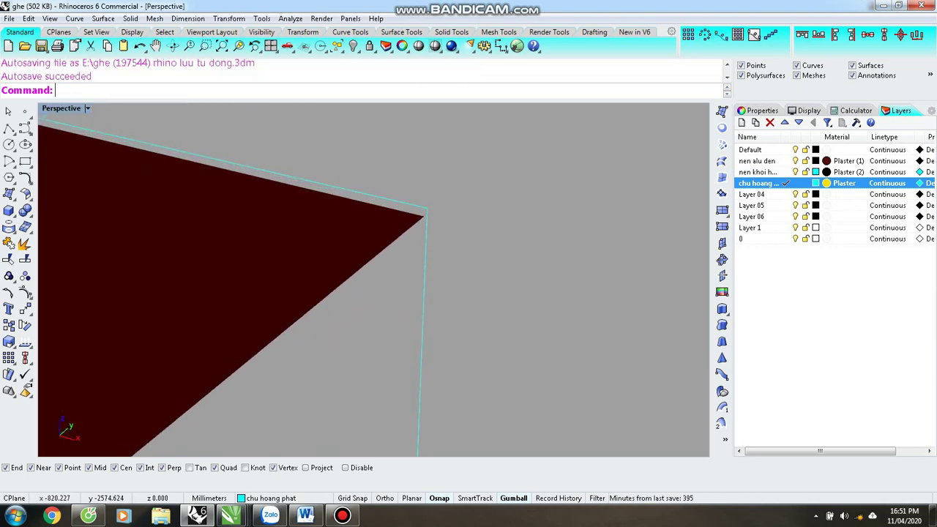
click(426, 212)
mouse_move(426, 212)
mouse_down()
mouse_move(429, 224)
mouse_move(425, 205)
mouse_move(423, 217)
mouse_up()
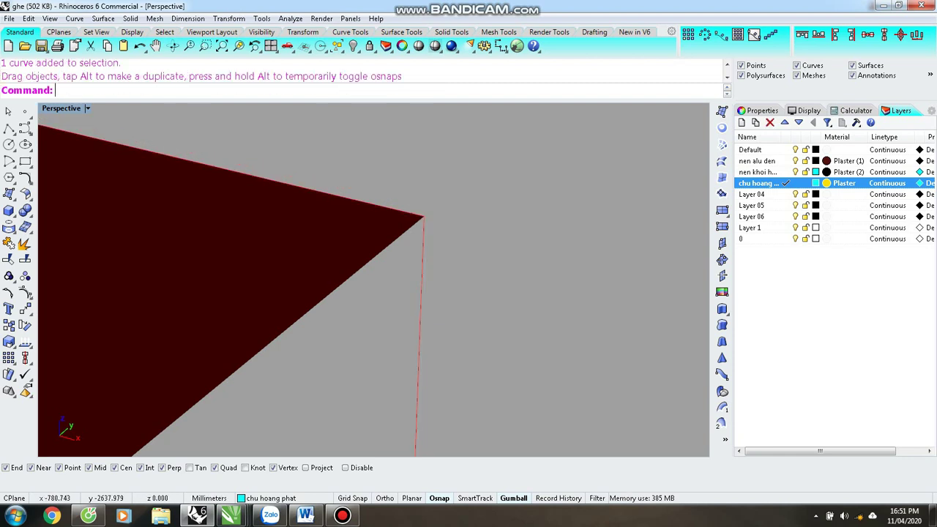
- Duplicate the post outline in place and move the copy 250 mm toward the front of the signboard
scroll(380, 372, down, 4)
key(ctrl+c)
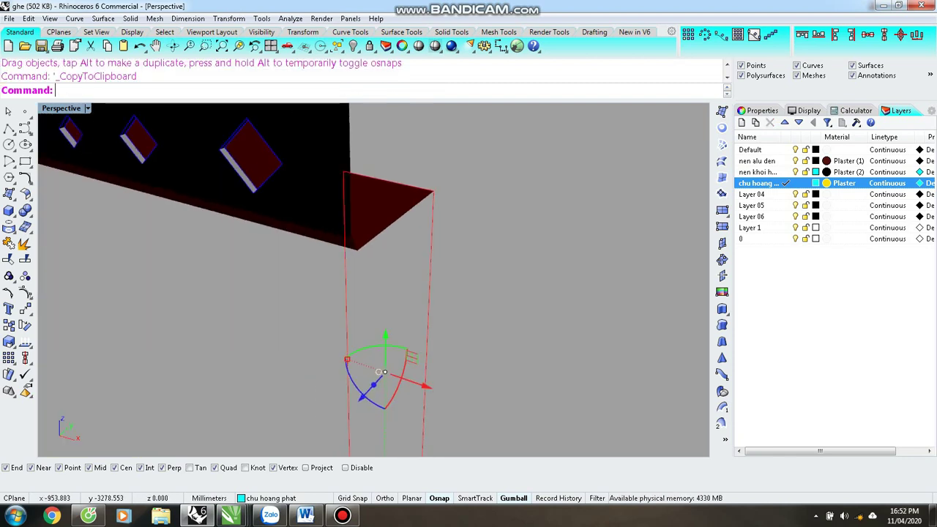
key(ctrl+v)
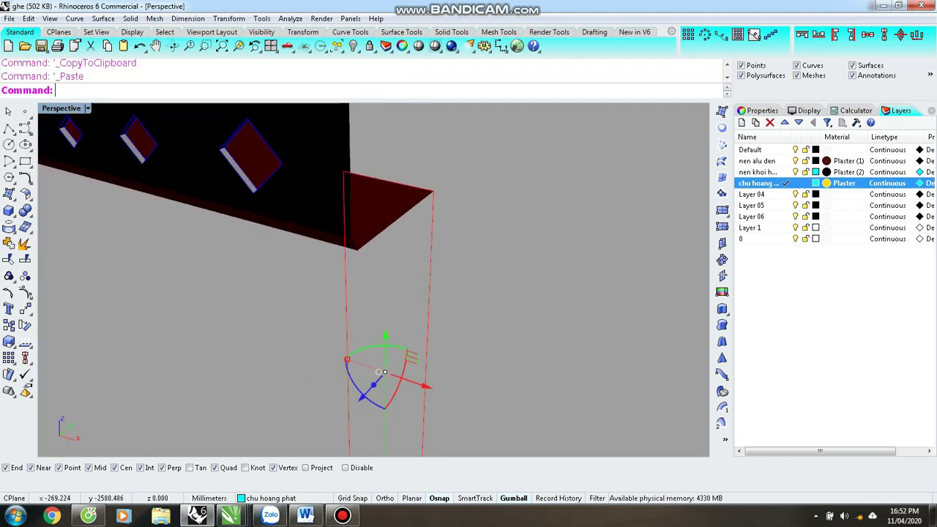
scroll(380, 372, down, 3)
scroll(398, 315, up, 2)
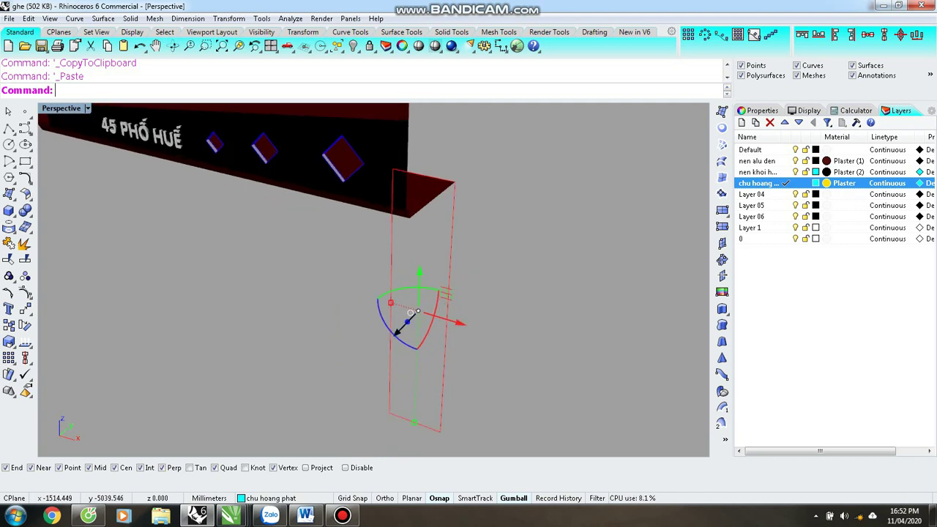
click(400, 328)
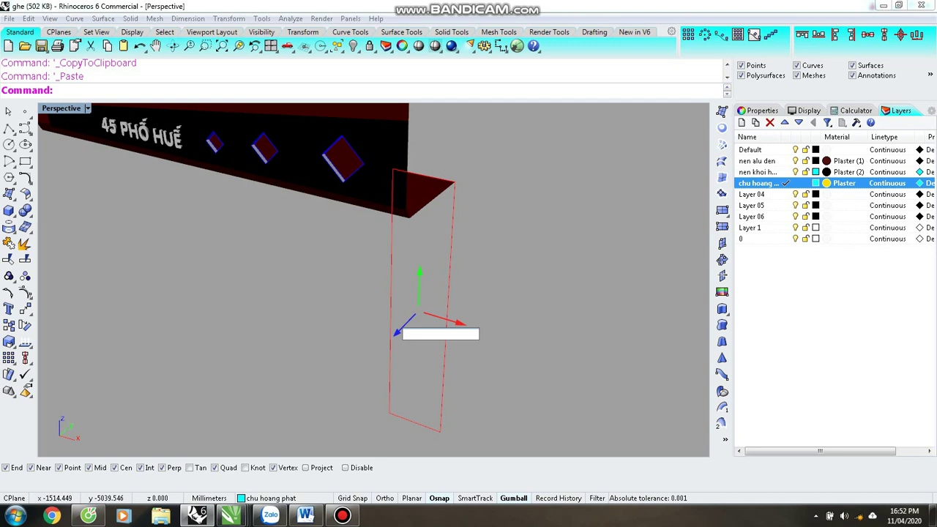
text(250)
key(Return)
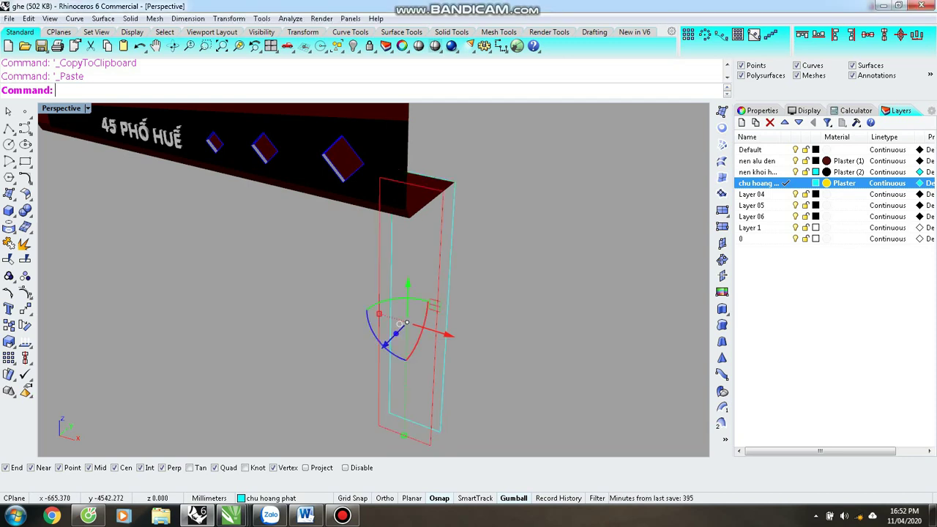
- Loft a surface between the two rectangular outlines to form the sides of the post
shift+click(400, 322)
text(FT)
key(Return)
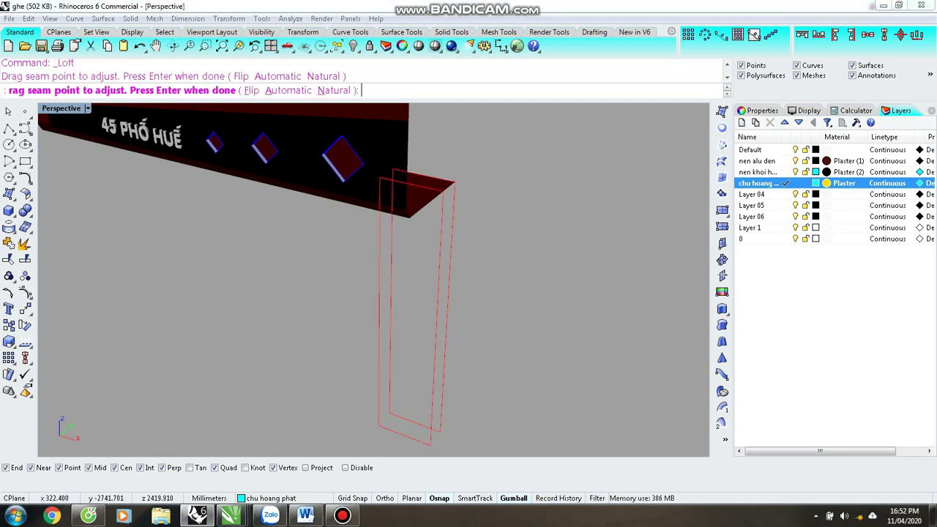
key(Return)
key(Return)
- Fill the front outline of the post with a planar surface and delete that outline curve
click(400, 323)
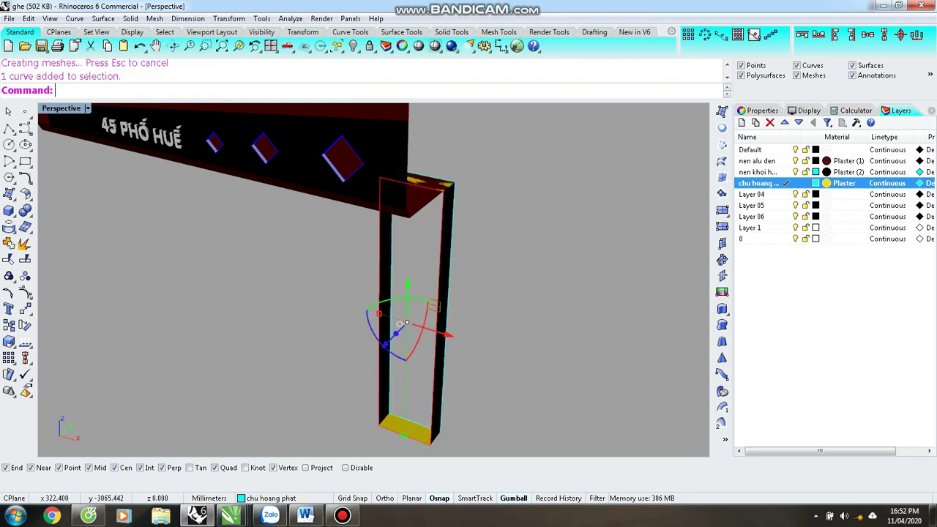
text(ps)
key(Return)
key(Delete)
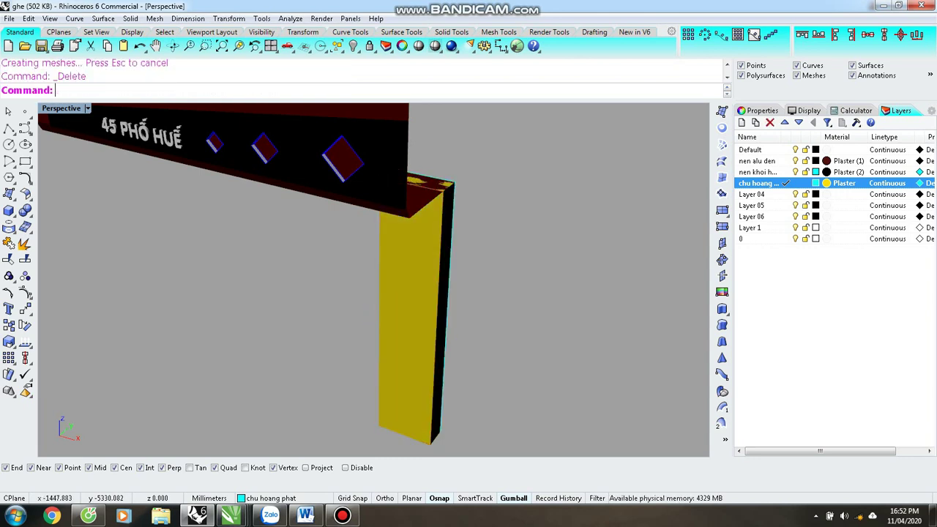
- Join the post's front face with its lofted sides into one polysurface
click(401, 323)
scroll(400, 323, up, 1)
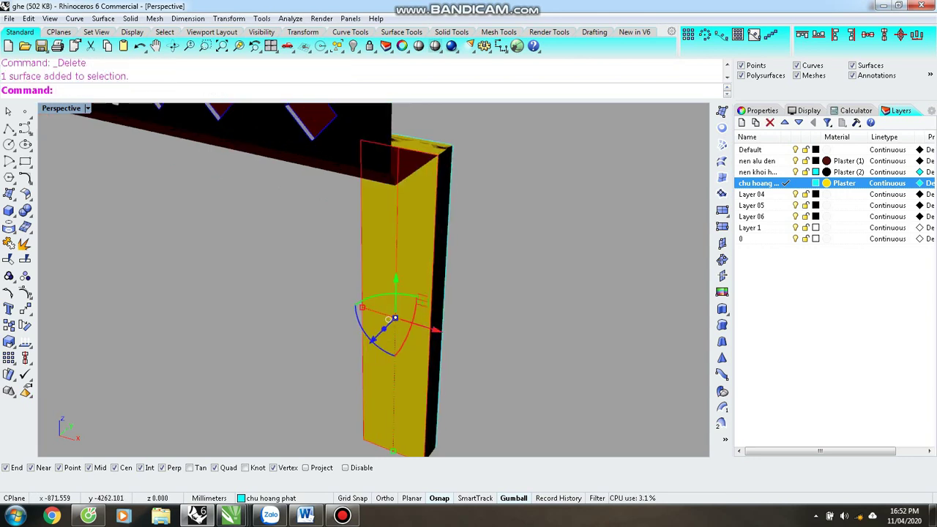
click(401, 311)
text(j)
key(Return)
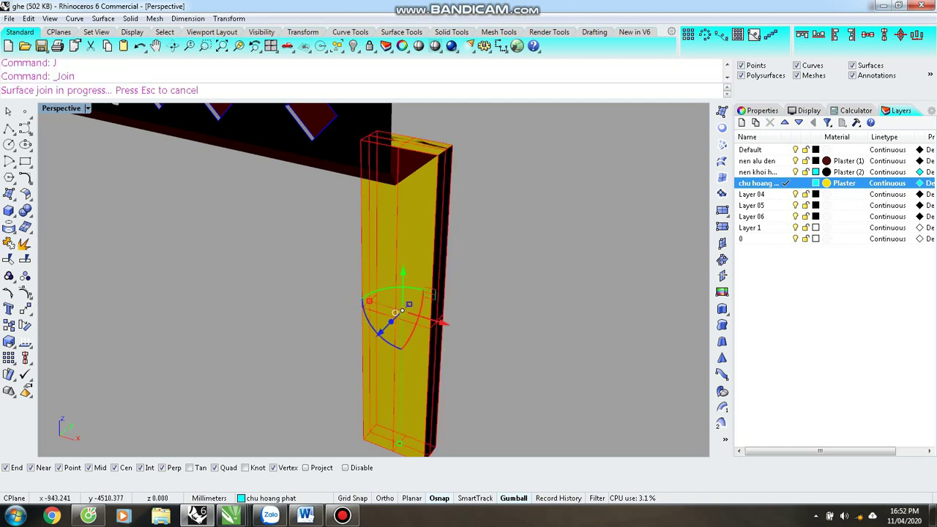
- Assign the post to the "nen alu den" layer and delete the leftover rectangle curve at its back
click(267, 497)
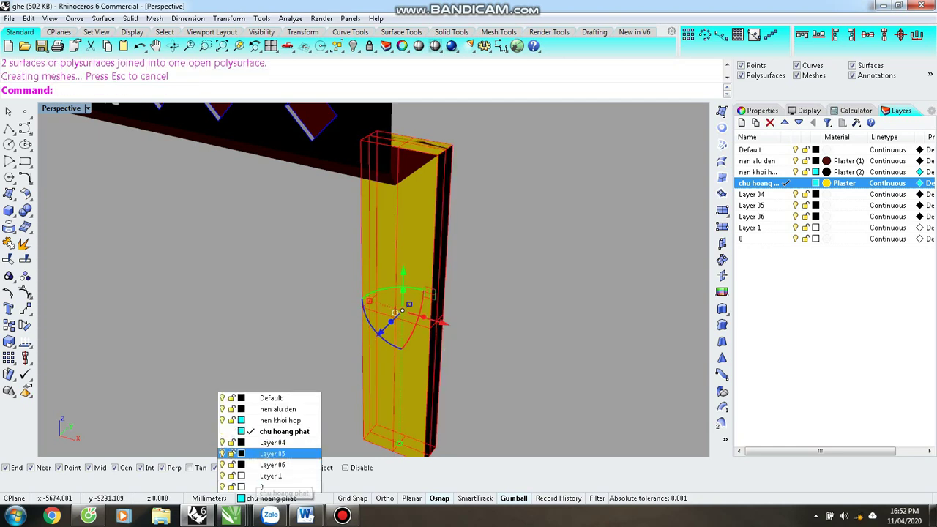
click(264, 410)
key(Escape)
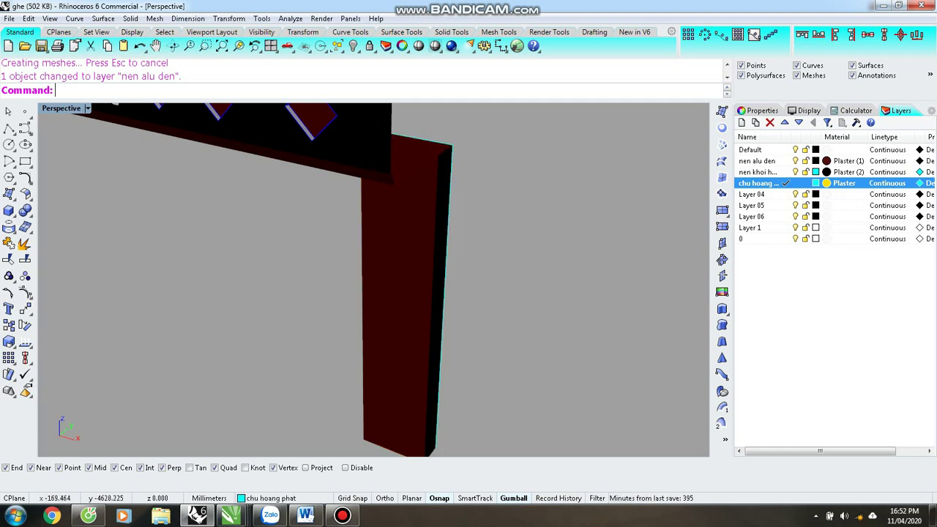
right_drag(395, 312, 439, 315)
click(469, 223)
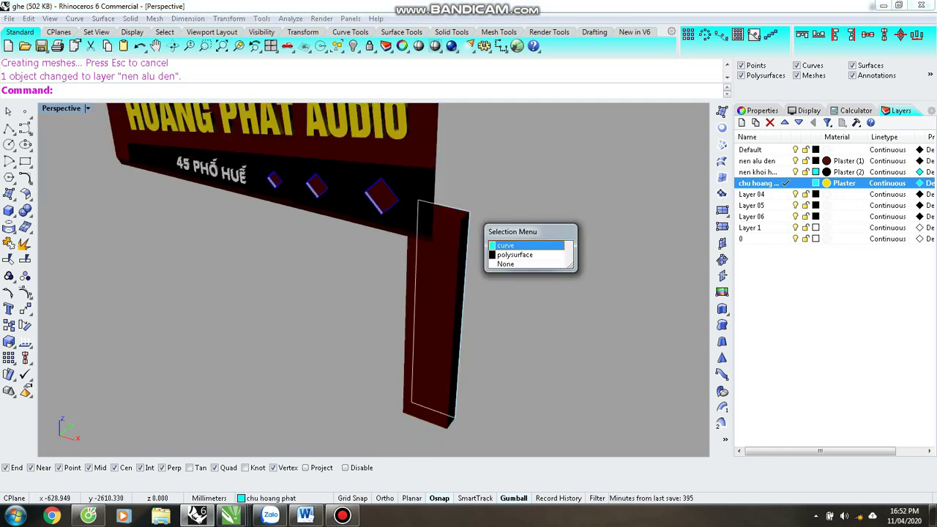
click(527, 245)
key(Delete)
- Duplicate the support post and move the copy horizontally beneath the opposite end of the HOÀNG PHÁT AUDIO signboard
key(ctrl+F3)
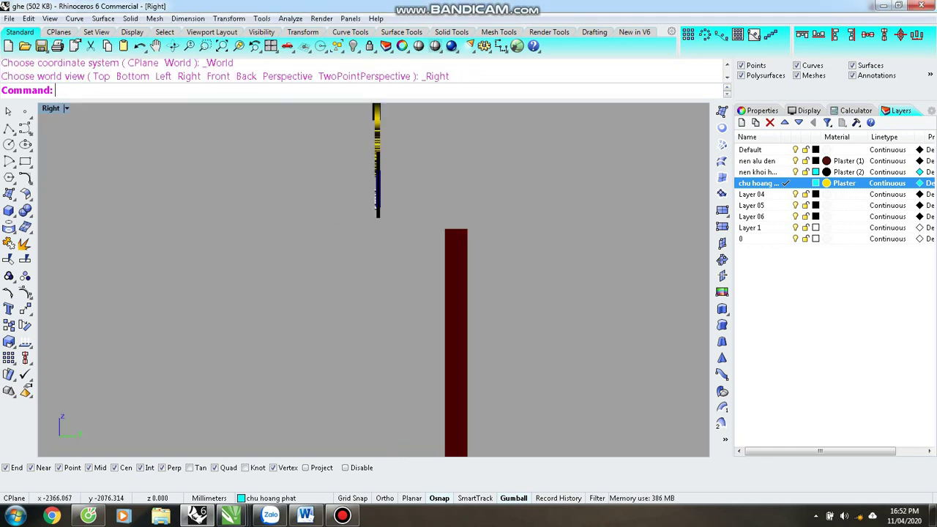
key(ctrl+F2)
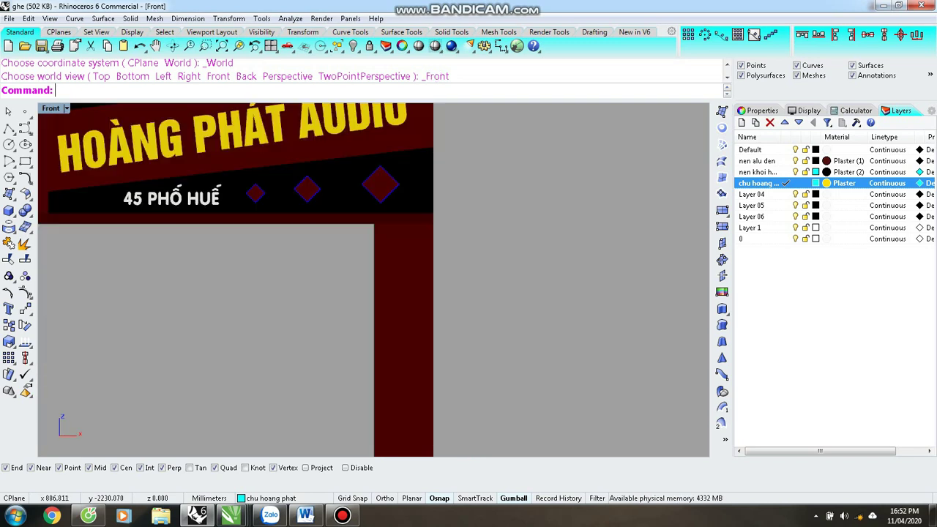
scroll(571, 314, down, 5)
click(496, 347)
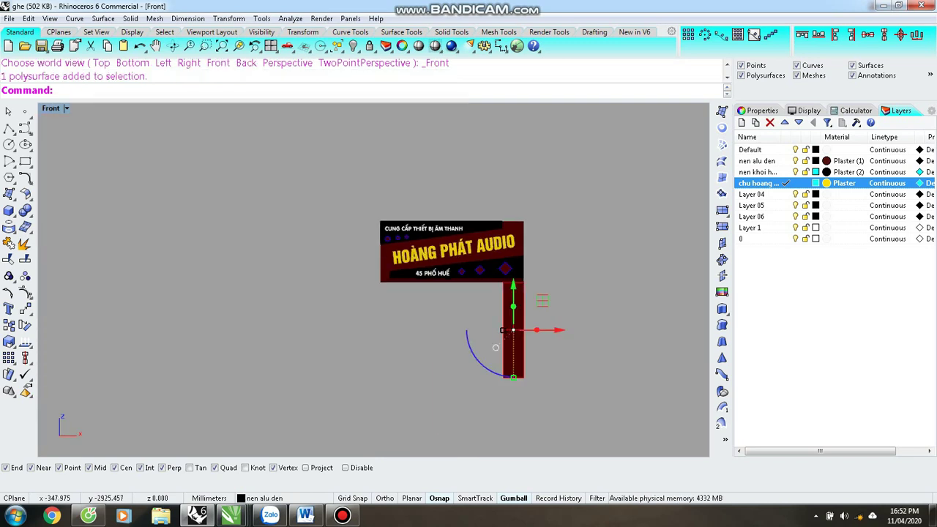
key(ctrl+c)
key(ctrl+v)
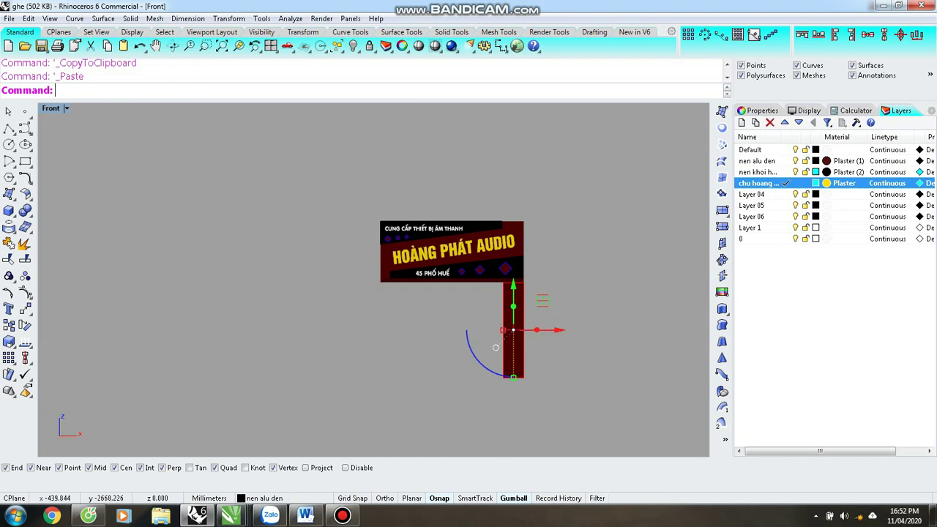
drag(558, 330, 437, 330)
- Move the copied post so its top rear corner snaps onto the signboard's lower rear corner
key(ctrl+F4)
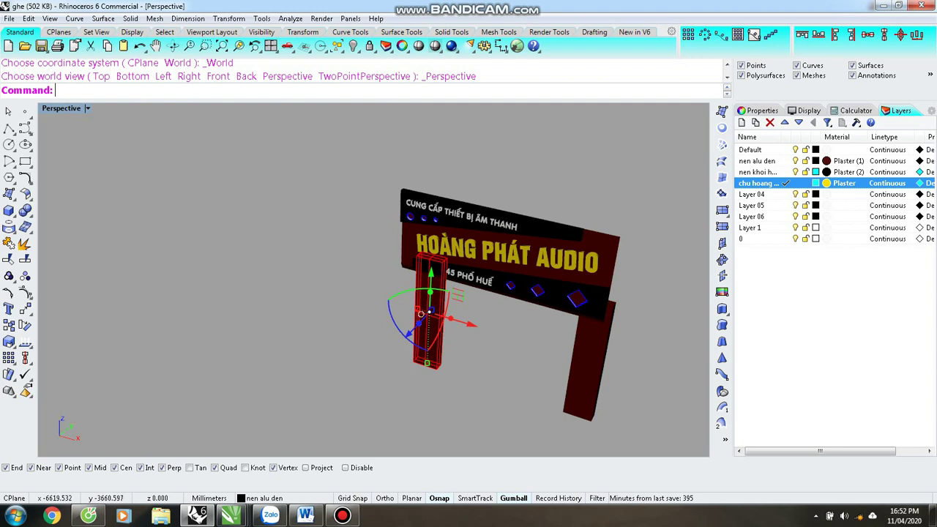
right_drag(421, 313, 454, 310)
scroll(366, 314, up, 5)
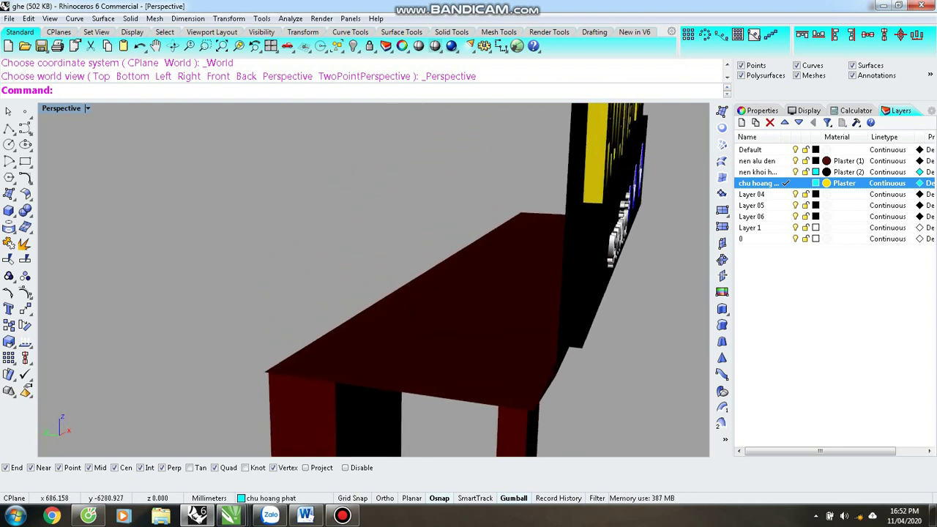
scroll(410, 315, up, 3)
click(352, 351)
scroll(380, 329, up, 3)
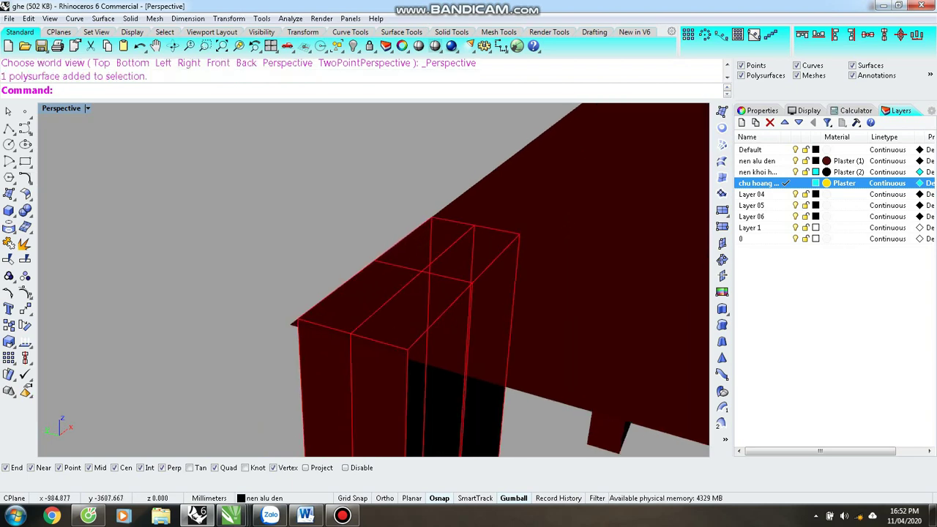
click(296, 322)
scroll(303, 335, down, 6)
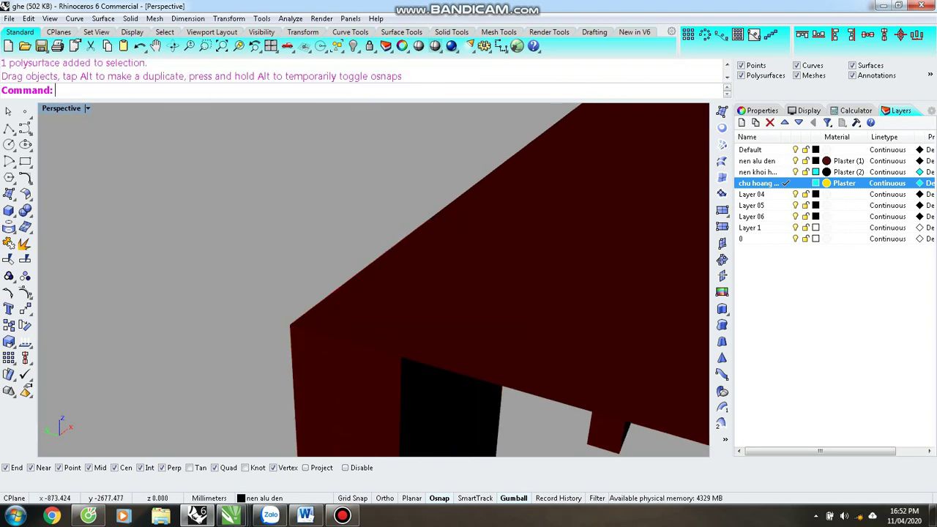
- Examine the signboard and both support posts from the front, side, back and below
right_drag(366, 314, 373, 280)
scroll(425, 270, down, 4)
scroll(410, 285, up, 6)
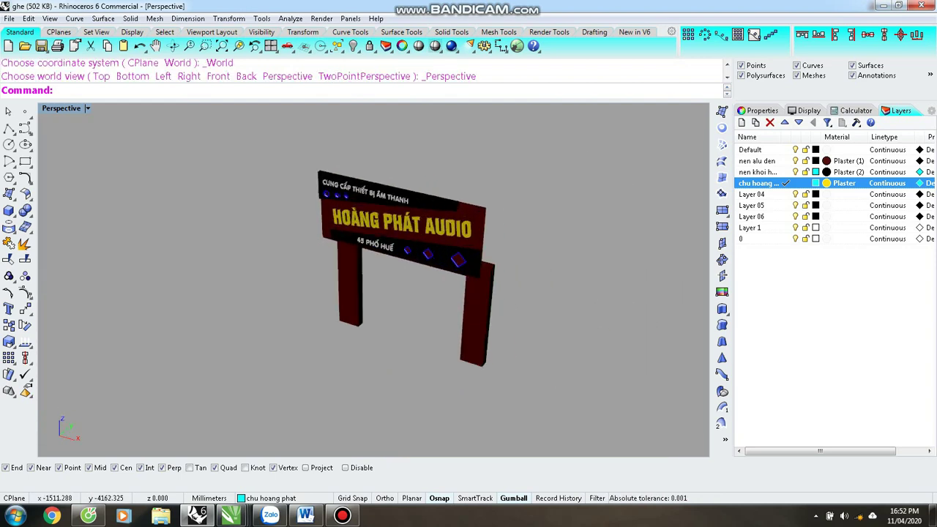
key(Left)
key(Left)
key(Left)
key(Left)
key(Left)
key(Left)
key(Left)
key(Left)
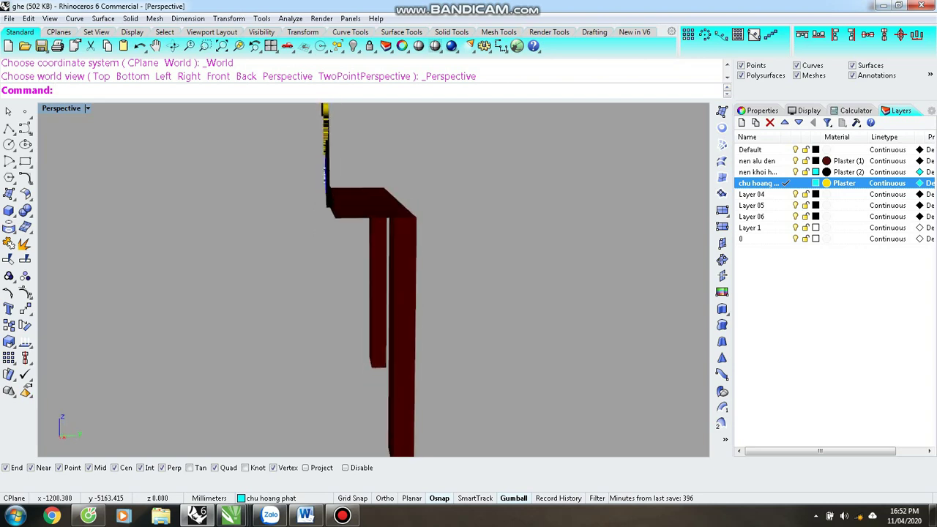
key(Left)
key(Left)
key(Left)
key(Left)
key(Left)
key(Left)
key(Left)
key(Left)
key(Left)
key(Left)
key(Left)
key(Left)
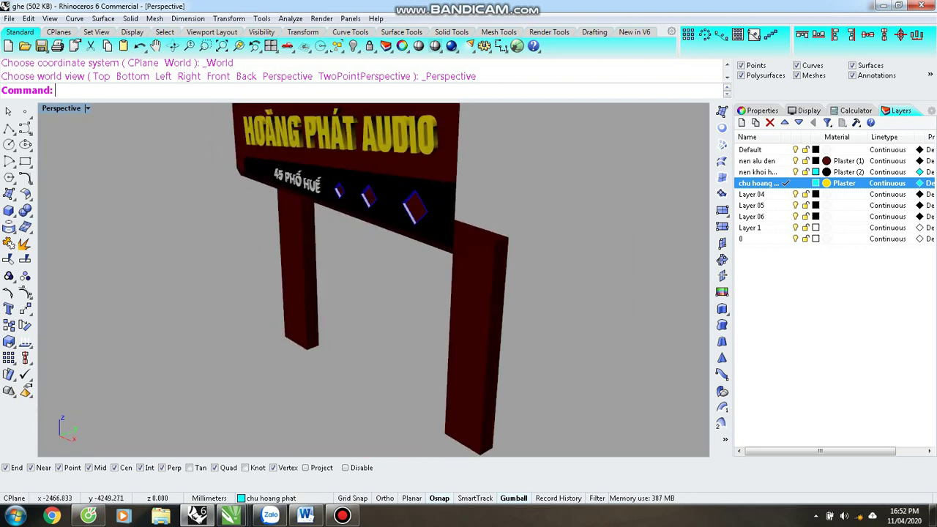
scroll(417, 285, down, 4)
key(Left)
key(Left)
key(Left)
key(Left)
key(Left)
key(Left)
key(Left)
key(Left)
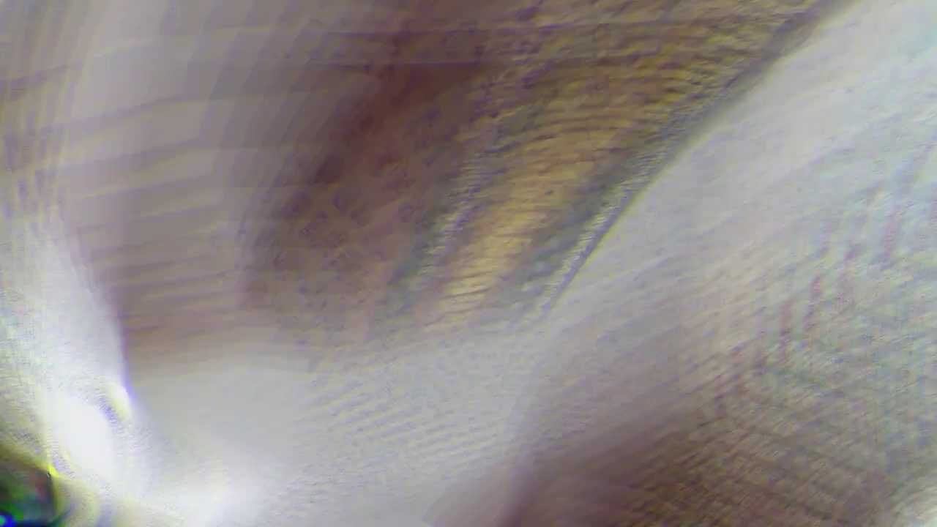
key(Down)
key(Down)
key(Down)
key(Up)
key(Up)
key(Up)
key(Up)
key(Page_Up)
key(Page_Up)
key(Page_Up)
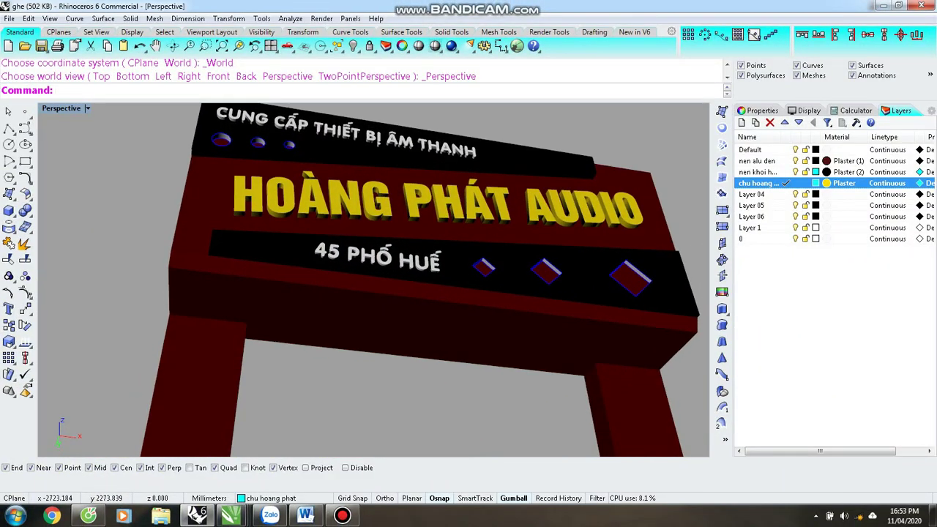
scroll(368, 252, down, 5)
scroll(368, 252, up, 4)
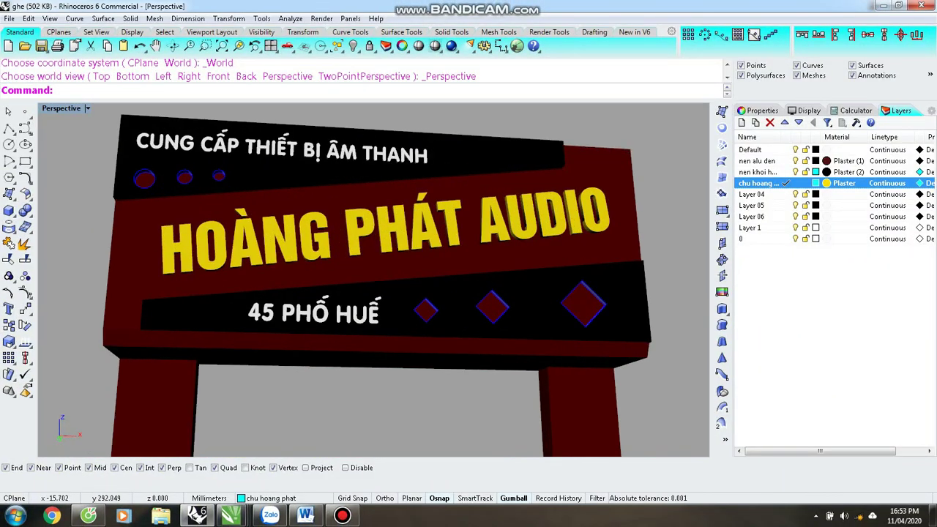
click(368, 253)
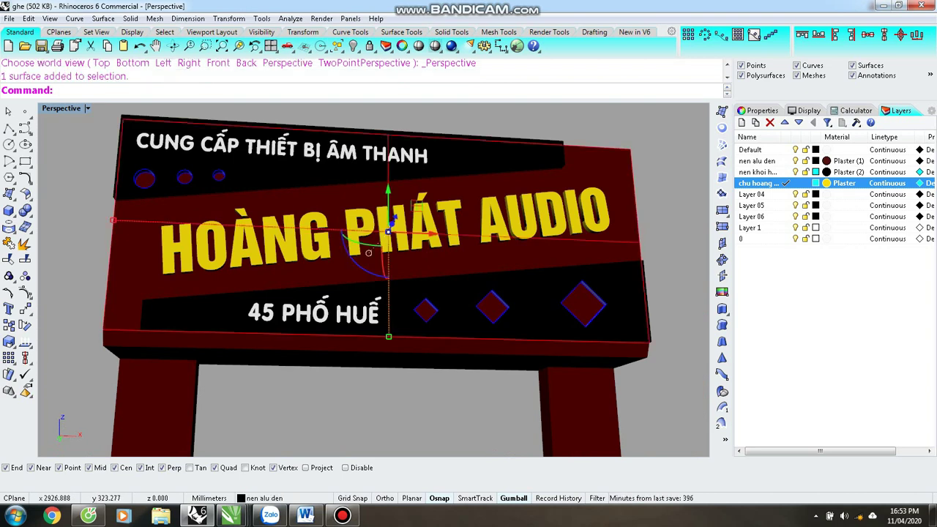
click(843, 183)
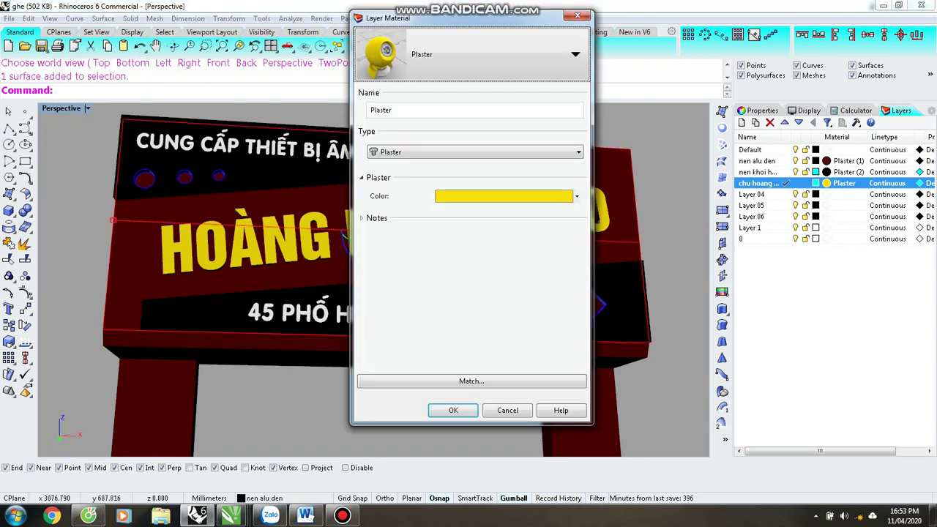
click(577, 15)
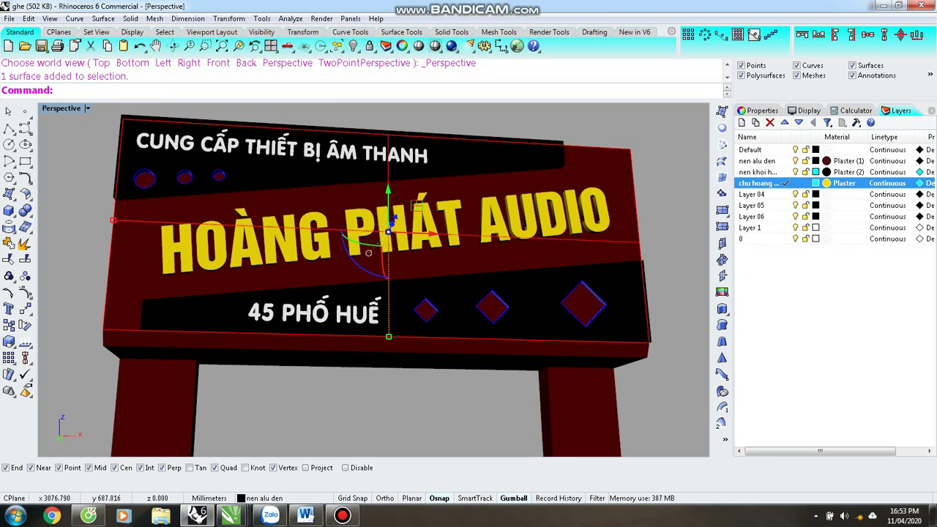
- Set the "nen alu den" layer's Plaster (1) material colour to Red
click(847, 160)
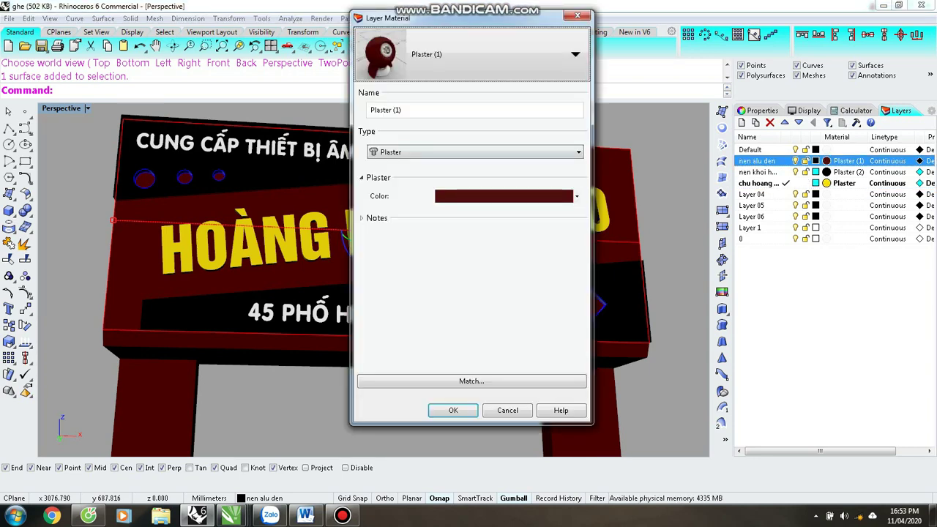
click(504, 196)
click(549, 172)
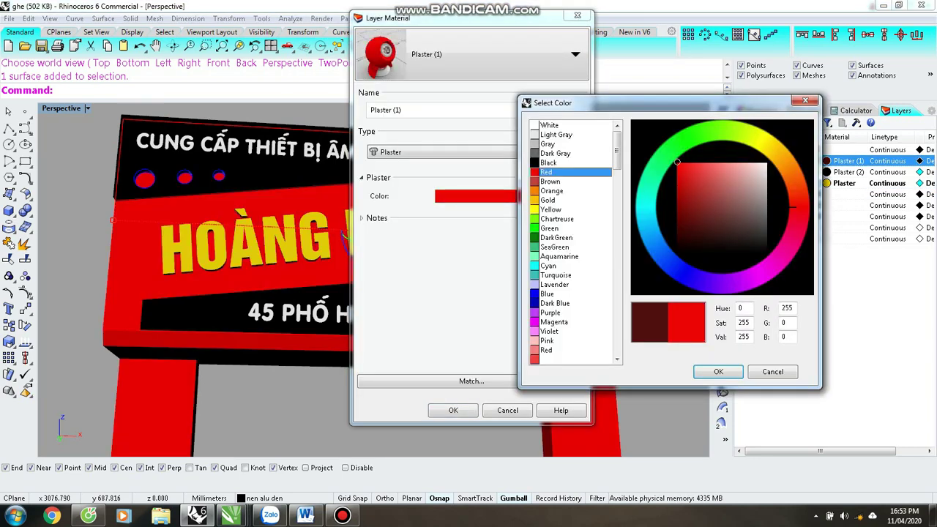
click(718, 371)
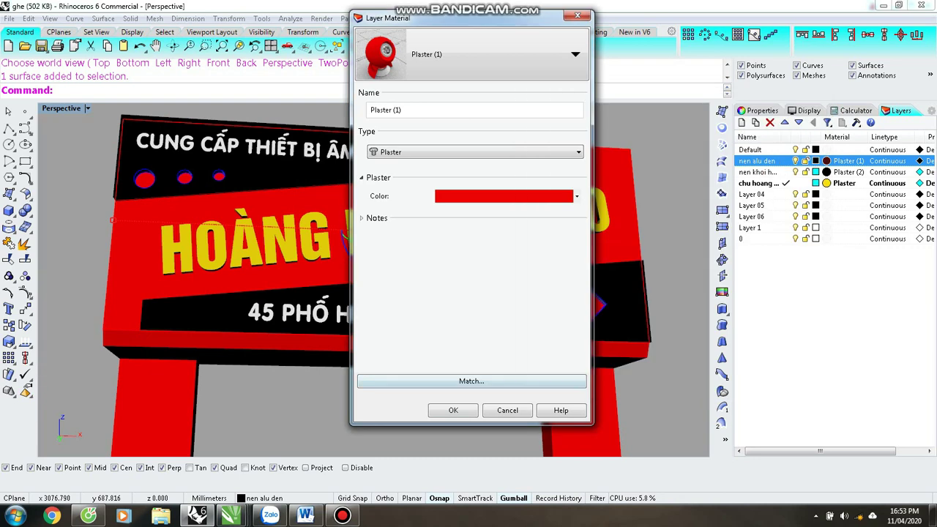
click(453, 410)
- Examine the red signboard and posts from several angles and distances
right_drag(439, 329, 498, 289)
key(Escape)
scroll(373, 278, down, 5)
scroll(460, 256, up, 3)
scroll(459, 256, down, 4)
right_drag(439, 285, 344, 278)
scroll(410, 278, up, 5)
scroll(410, 278, down, 3)
scroll(373, 278, up, 5)
scroll(374, 278, down, 5)
scroll(373, 278, down, 2)
scroll(352, 280, up, 3)
scroll(351, 248, down, 4)
scroll(351, 278, up, 3)
- Set the "nen alu den" layer's Plaster (1) material colour to a dark green, RGB 8, 123, 14
click(385, 220)
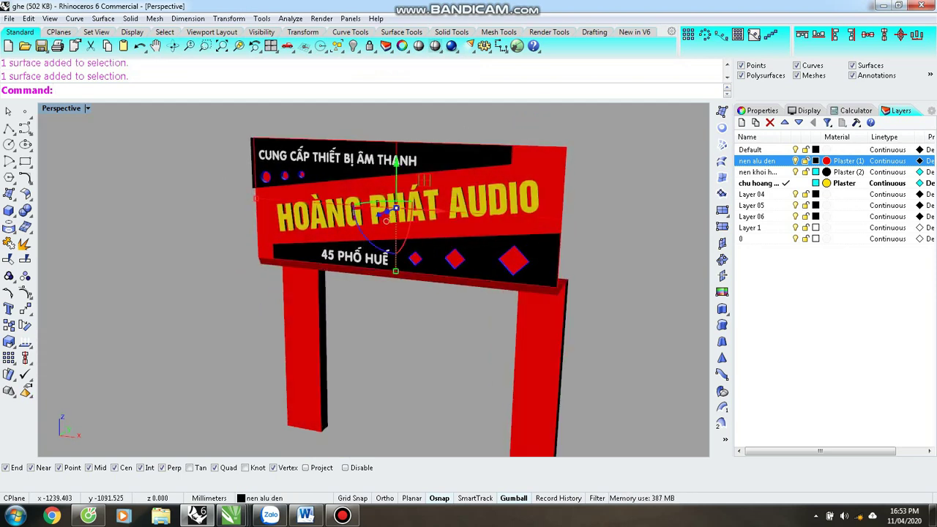
click(841, 160)
drag(388, 16, 640, 70)
click(751, 248)
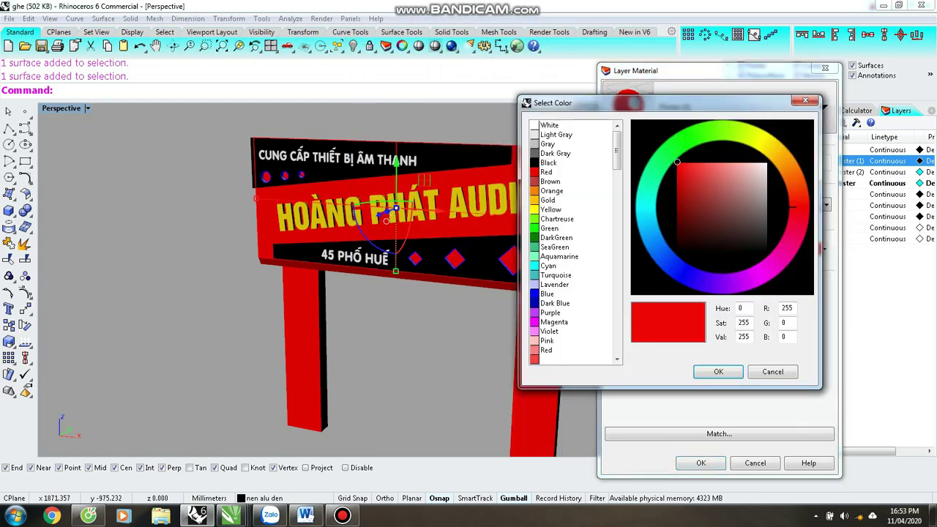
mouse_move(688, 269)
mouse_down()
mouse_move(670, 260)
mouse_move(651, 211)
mouse_move(667, 253)
mouse_move(676, 155)
mouse_move(652, 206)
mouse_move(685, 271)
mouse_move(749, 270)
mouse_move(699, 272)
mouse_move(792, 217)
mouse_move(791, 205)
mouse_up()
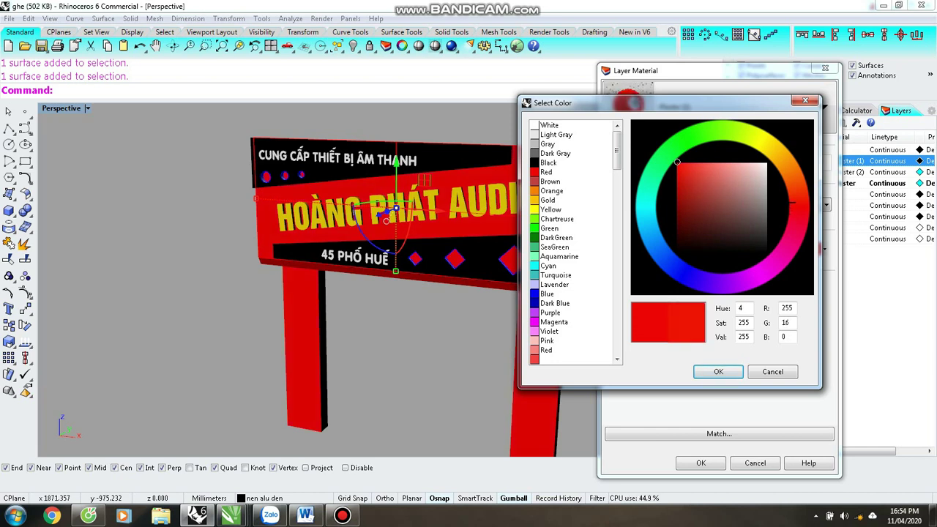
click(683, 149)
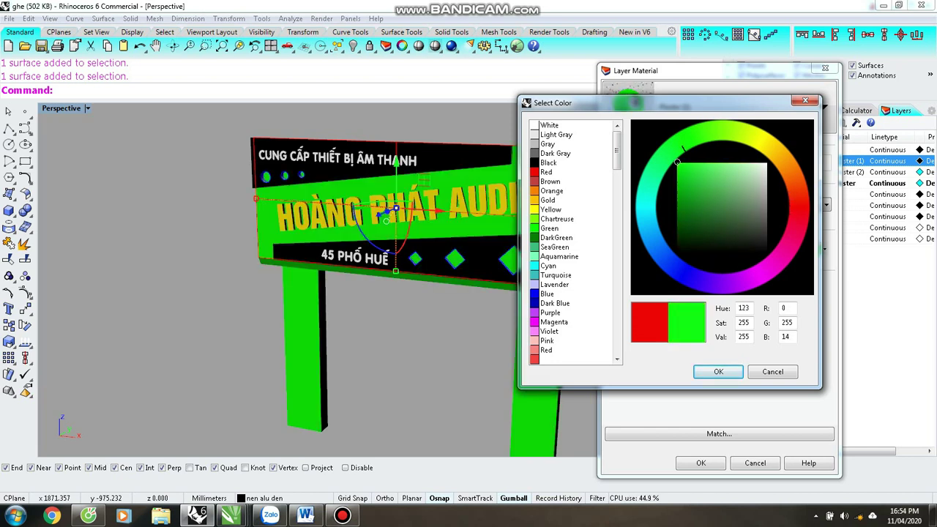
drag(679, 172, 683, 209)
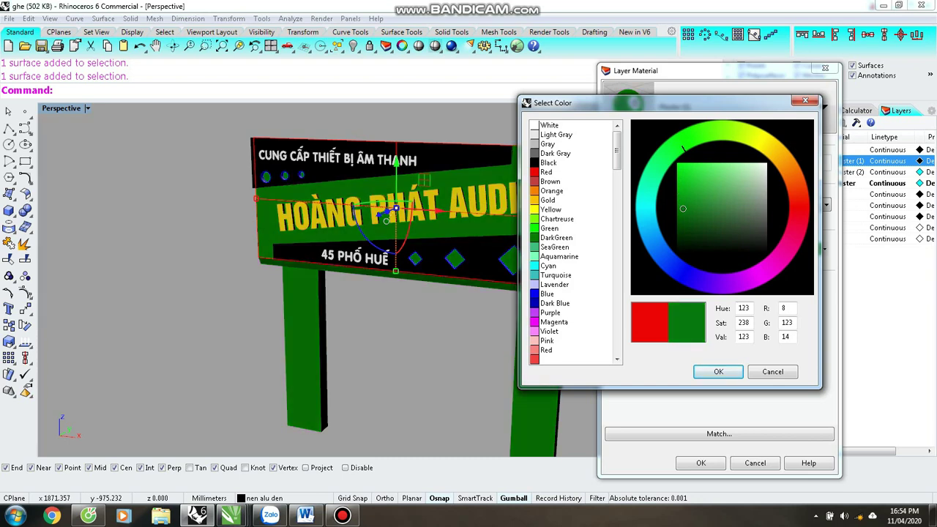
click(718, 371)
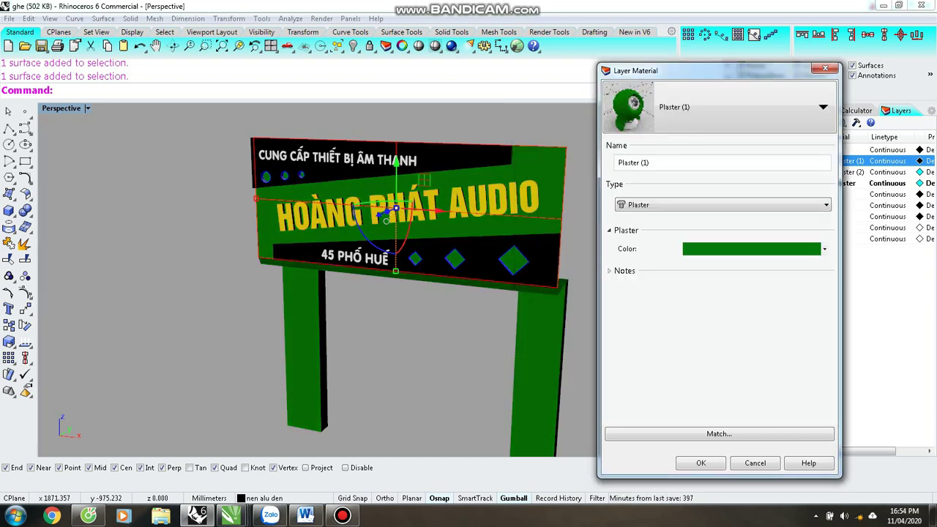
key(Return)
key(Escape)
- Examine the green signboard and its raised lettering from the side and below
scroll(380, 219, up, 4)
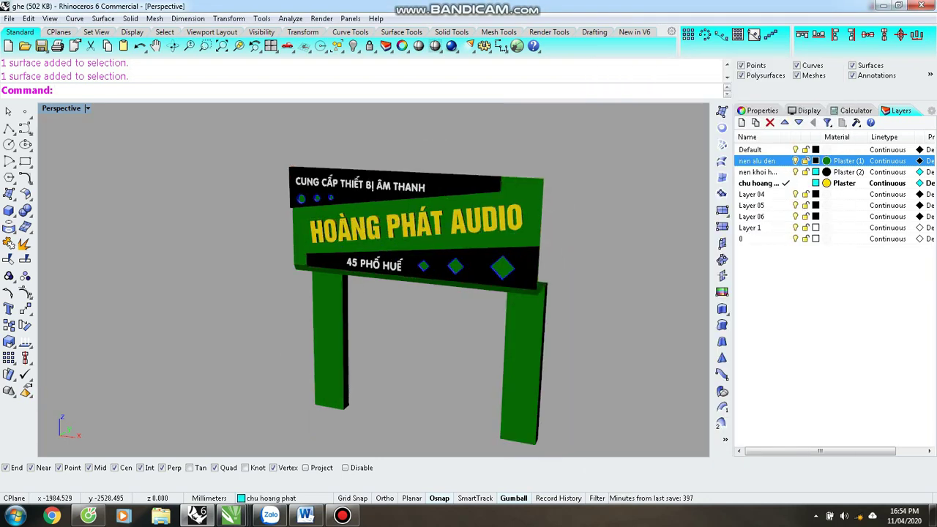
right_drag(380, 278, 534, 219)
scroll(380, 278, down, 3)
scroll(380, 278, up, 5)
scroll(380, 278, down, 3)
scroll(476, 257, up, 2)
scroll(476, 278, up, 2)
scroll(476, 278, down, 2)
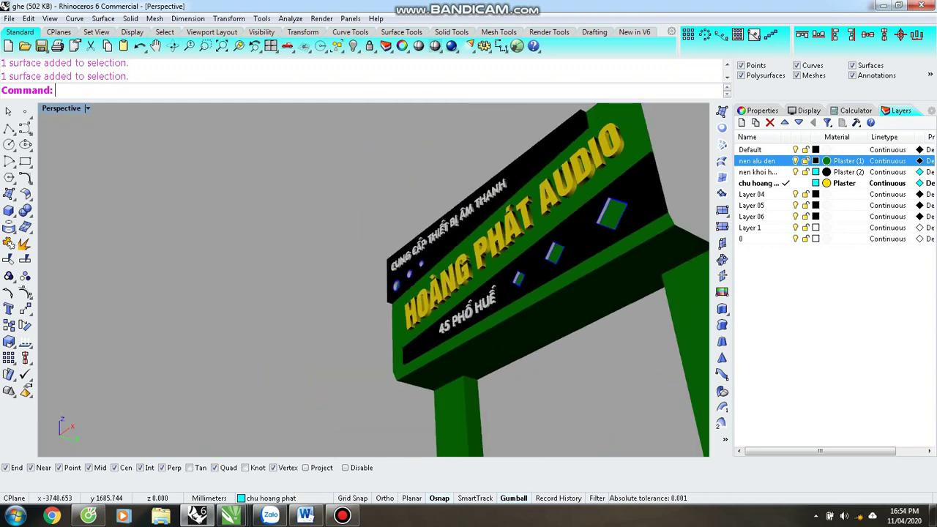
scroll(476, 278, up, 3)
- Set the "nen khoi hop" layer's Plaster (2) material colour to blue, RGB 0, 30, 255
click(446, 288)
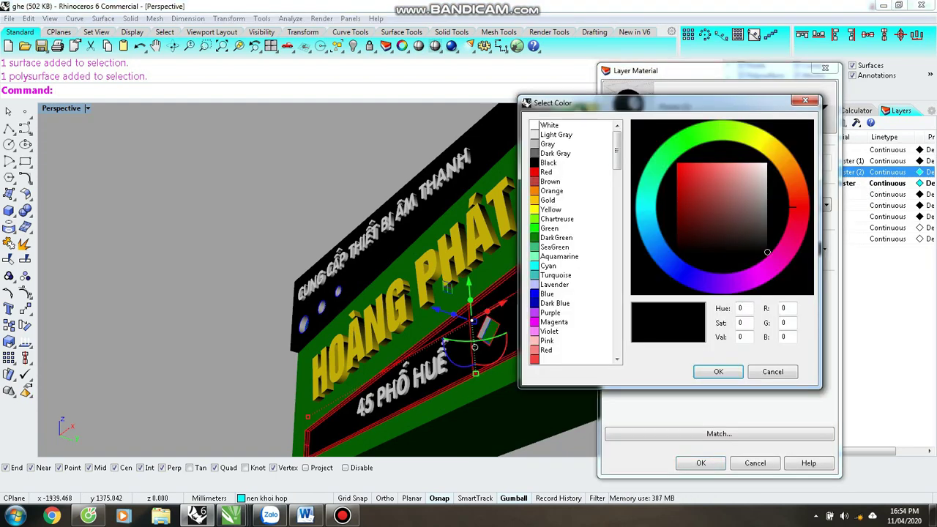
click(680, 263)
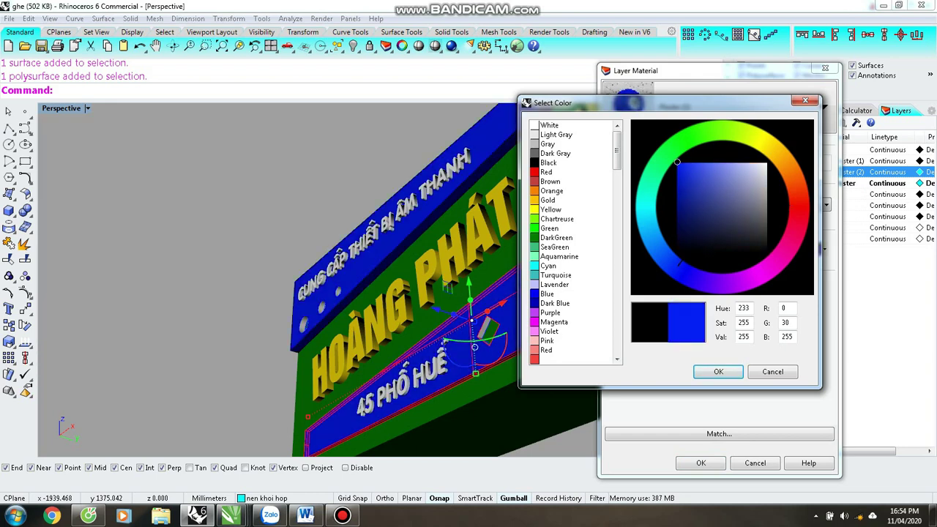
key(Return)
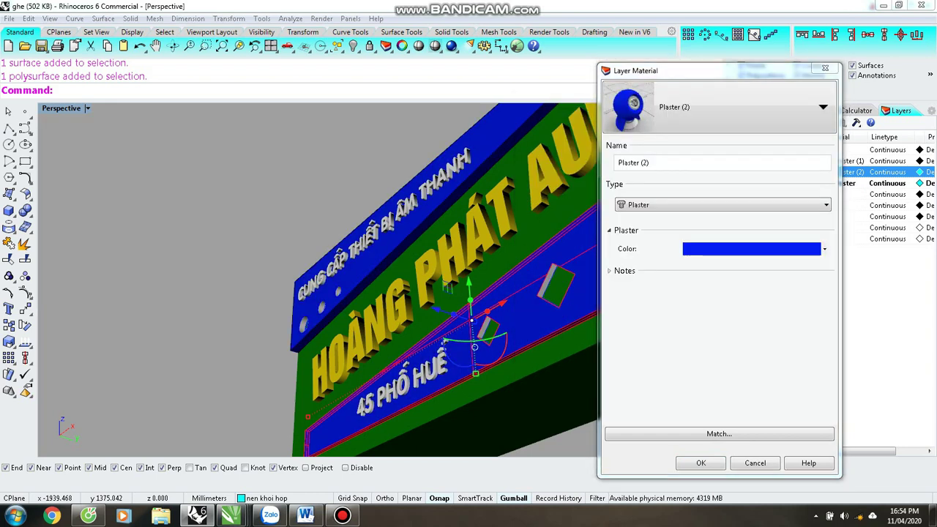
key(Return)
key(Escape)
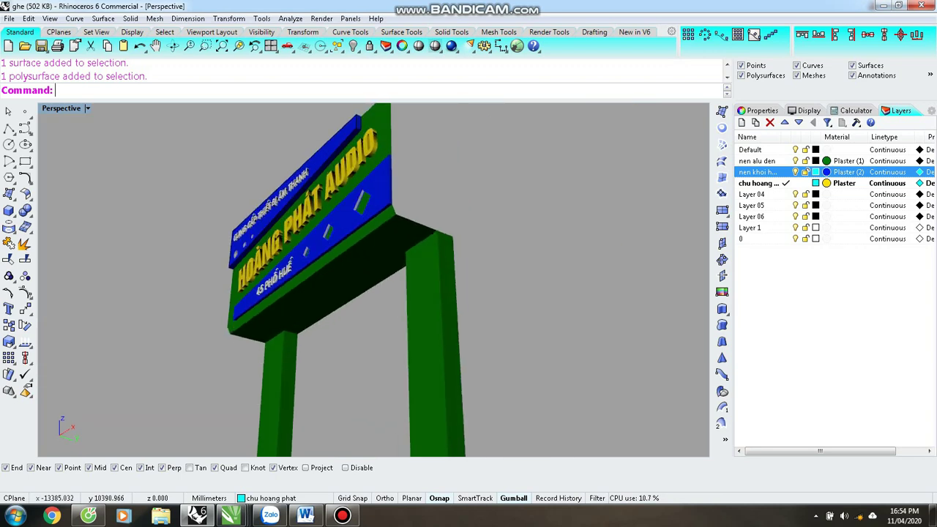
- Set the "nen khoi hop" layer's Plaster (2) material colour to a very dark green, RGB 4, 26, 7
key(Left)
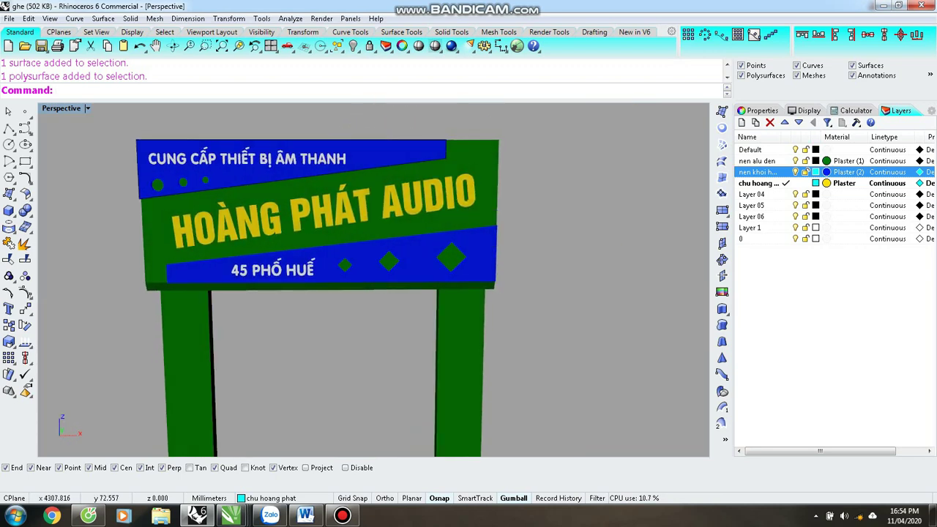
click(848, 172)
click(751, 249)
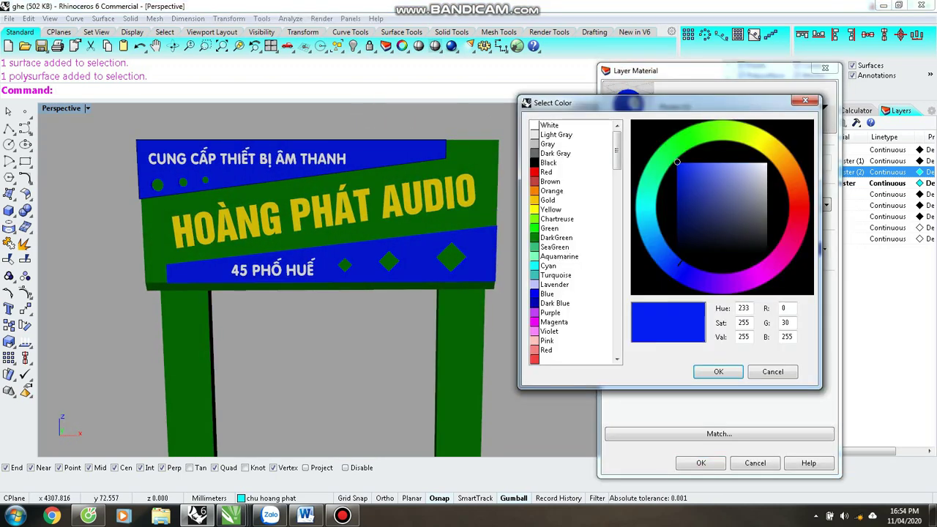
click(650, 203)
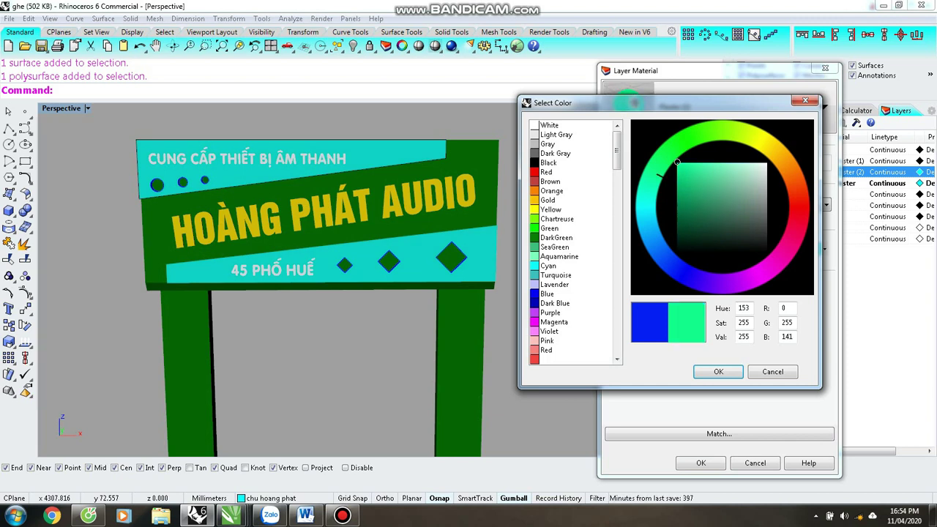
click(679, 153)
drag(680, 211, 682, 220)
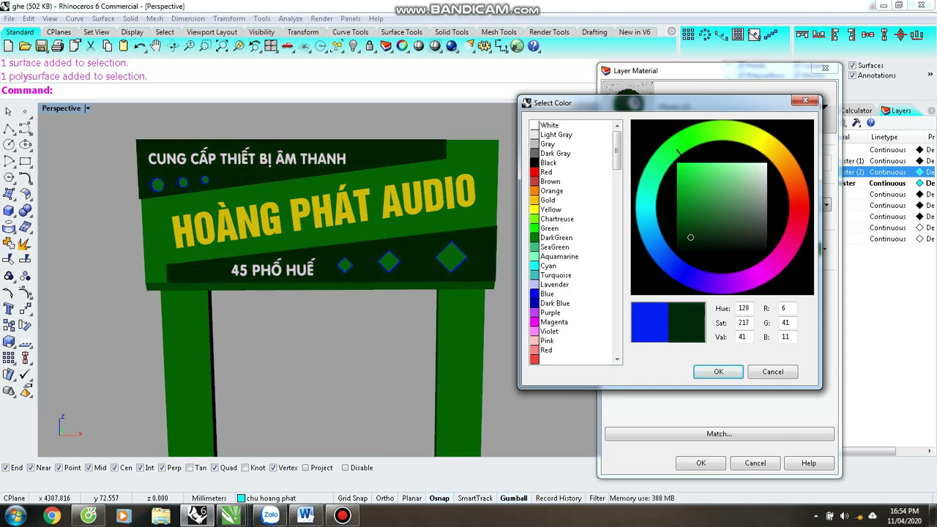
mouse_move(682, 231)
mouse_down()
mouse_move(683, 216)
mouse_move(690, 241)
mouse_up()
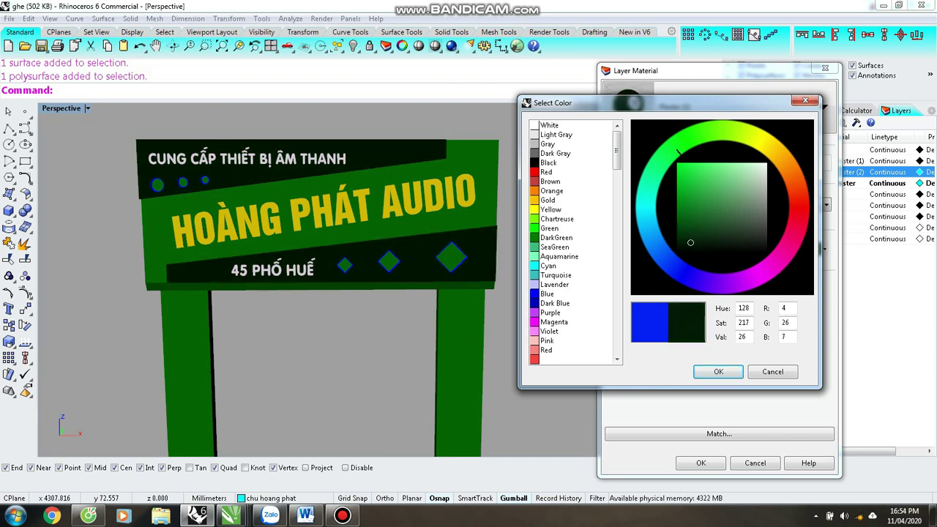
key(Return)
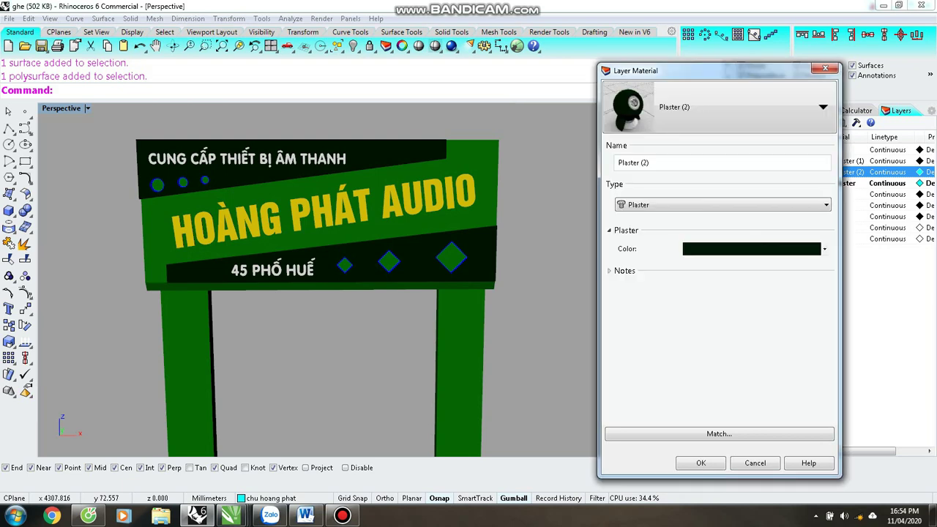
key(Return)
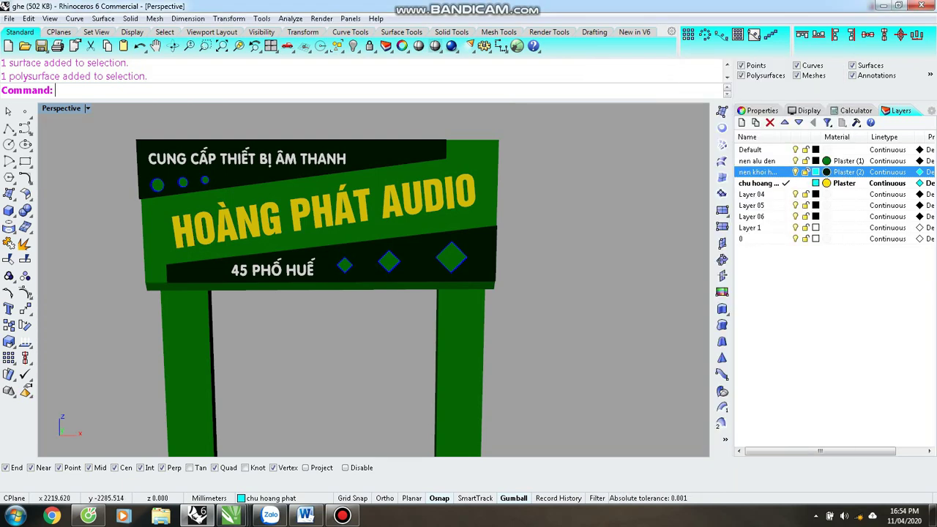
- Examine the recoloured signboard, its raised lettering and posts from below, from the side and up close
key(Left)
key(Left)
key(Left)
key(Left)
key(Down)
key(Down)
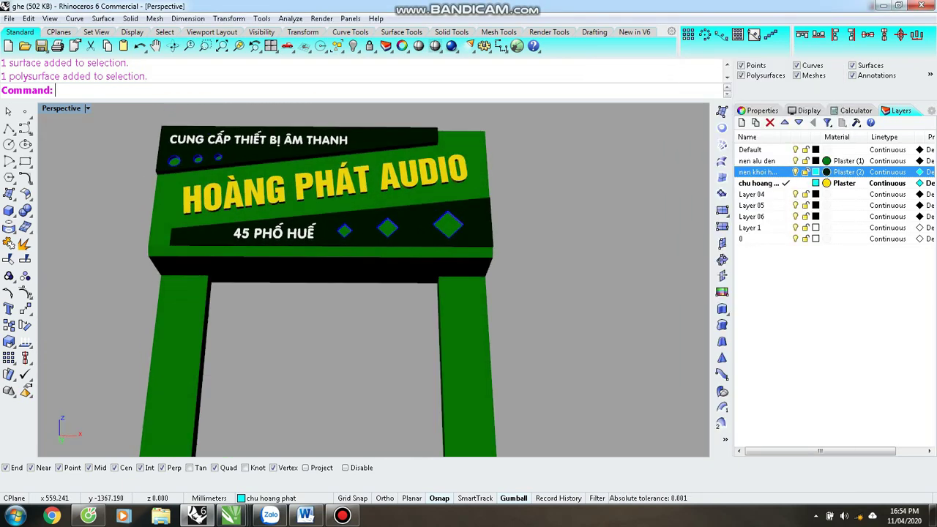
key(Left)
key(Left)
key(Left)
key(Left)
key(Left)
key(Left)
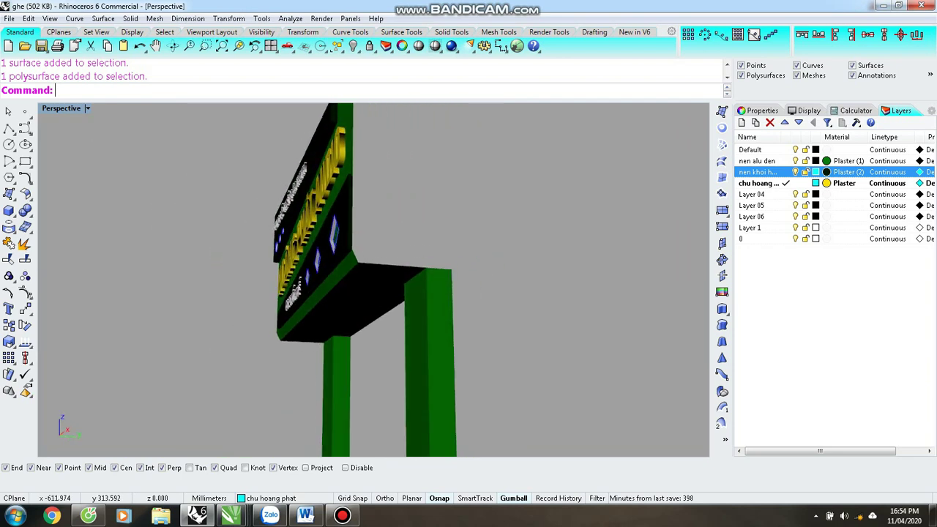
key(Left)
key(Left)
key(Left)
key(Left)
key(Page_Up)
key(Page_Up)
key(Page_Up)
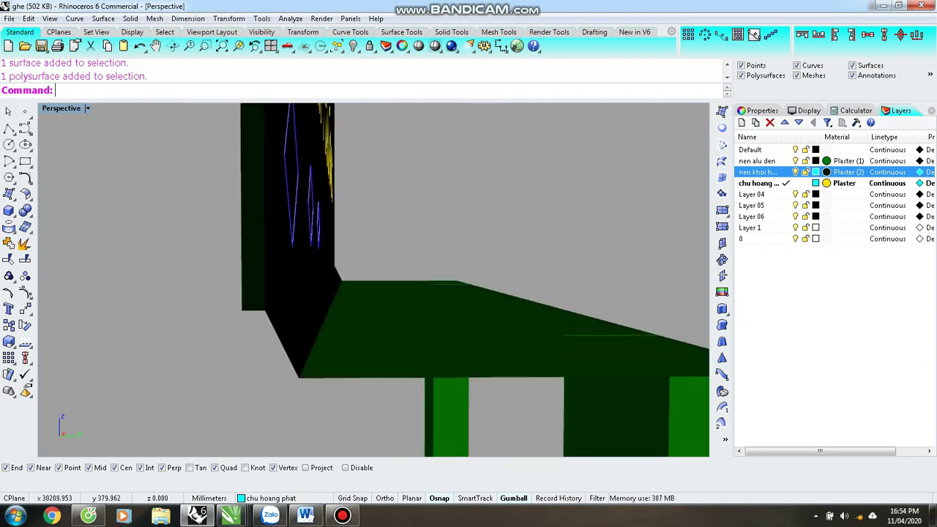
key(Page_Down)
key(Page_Down)
key(Page_Down)
key(Page_Down)
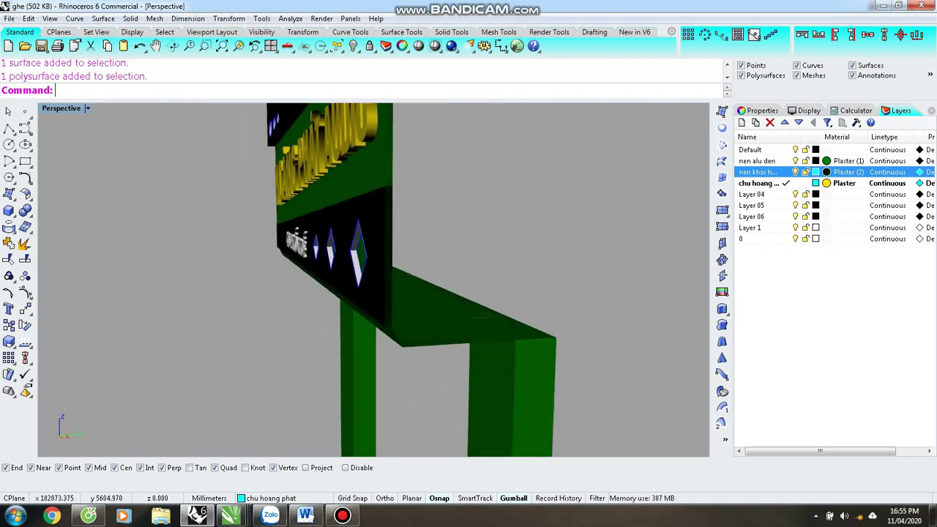
key(Left)
key(Left)
key(Left)
key(Left)
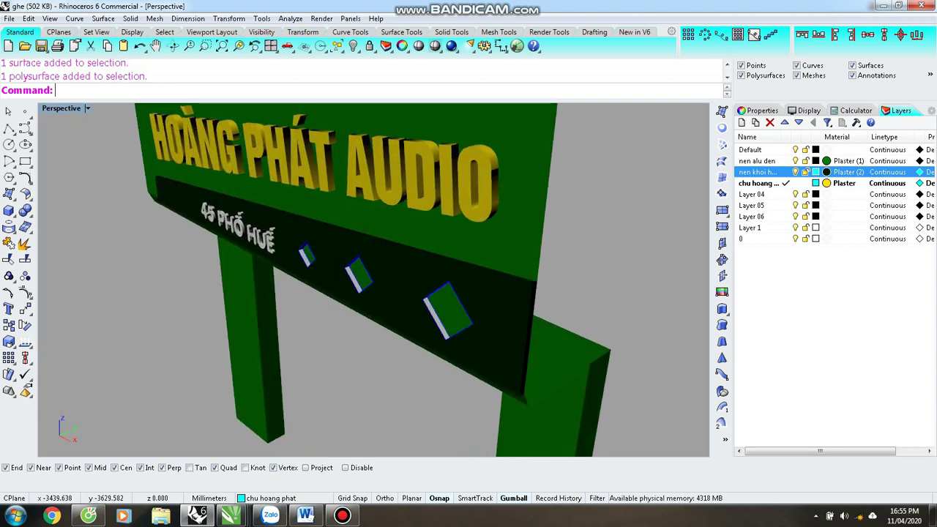
- Inspect the dark lower band around the diamond cutouts and the green panel behind it up close
key(Page_Up)
key(Page_Up)
click(167, 229)
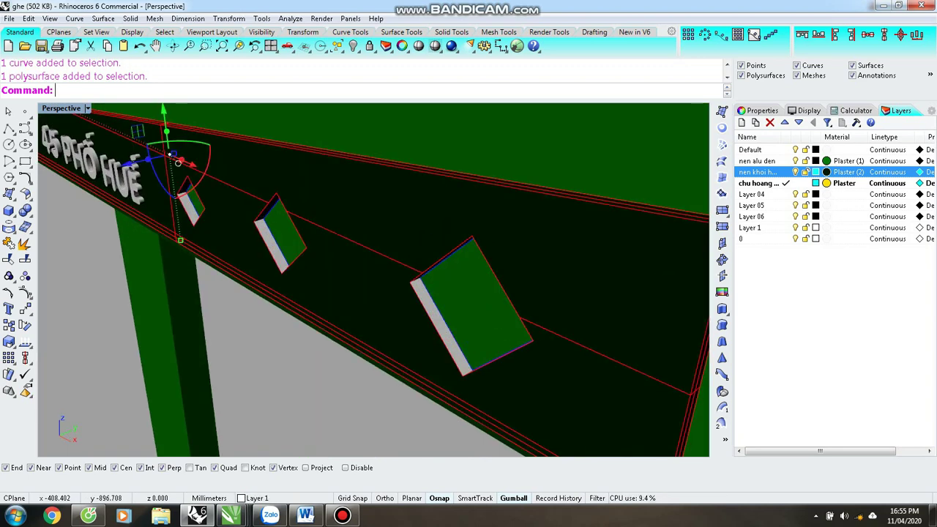
click(167, 229)
click(493, 270)
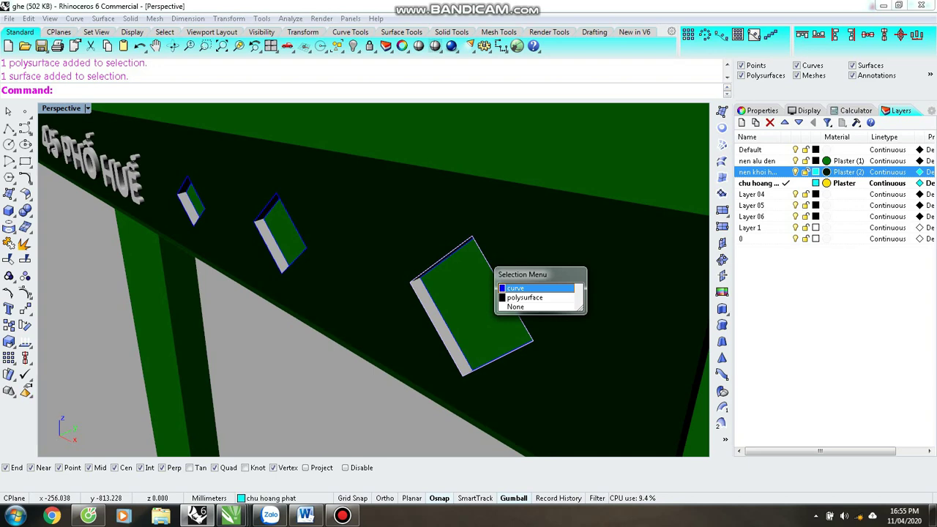
key(Return)
scroll(374, 280, down, 5)
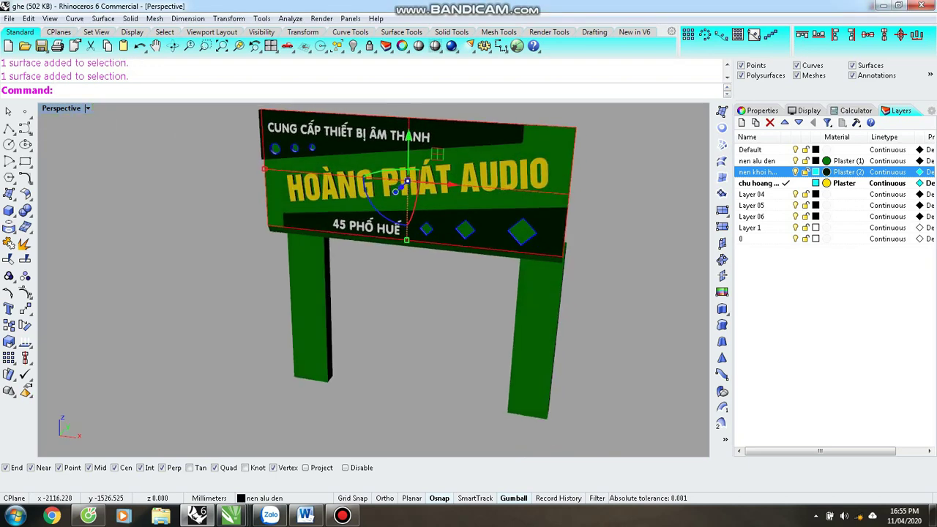
scroll(402, 279, up, 2)
scroll(488, 177, up, 3)
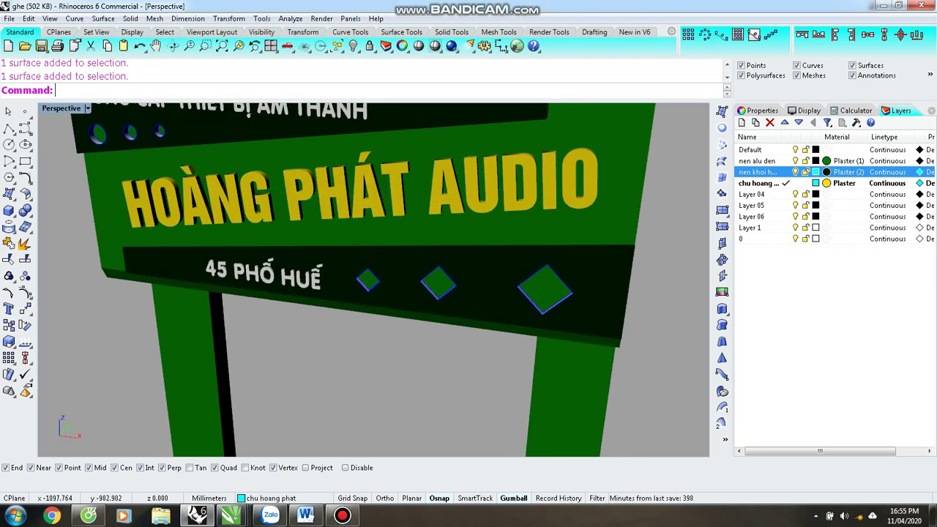
- Set the "chu hoang phat" layer's Plaster material colour to White for the HOÀNG PHÁT AUDIO lettering
click(488, 179)
click(841, 183)
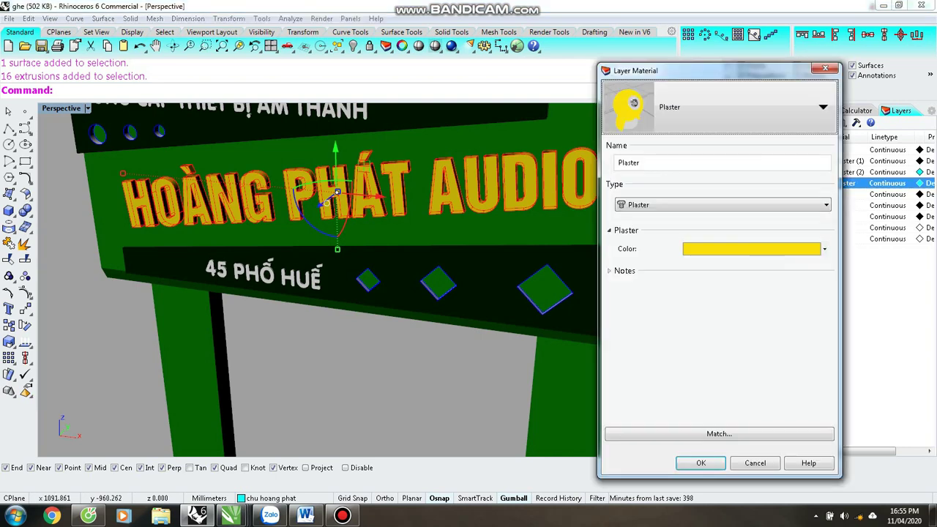
click(549, 125)
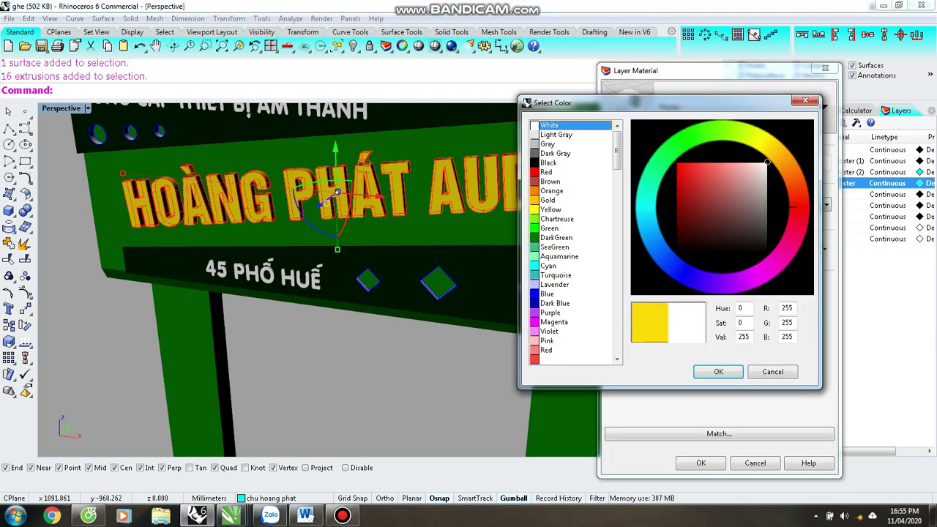
click(718, 371)
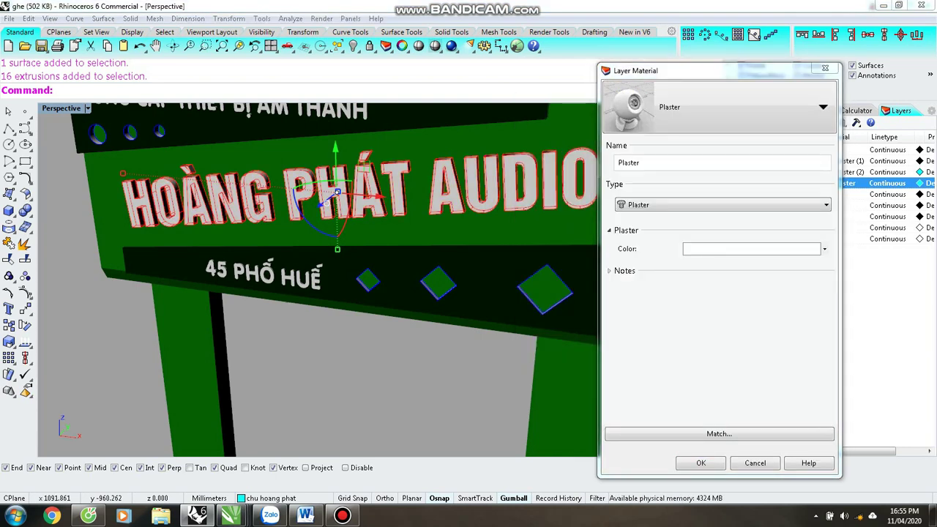
click(700, 462)
key(Escape)
scroll(373, 278, down, 2)
scroll(373, 278, down, 1)
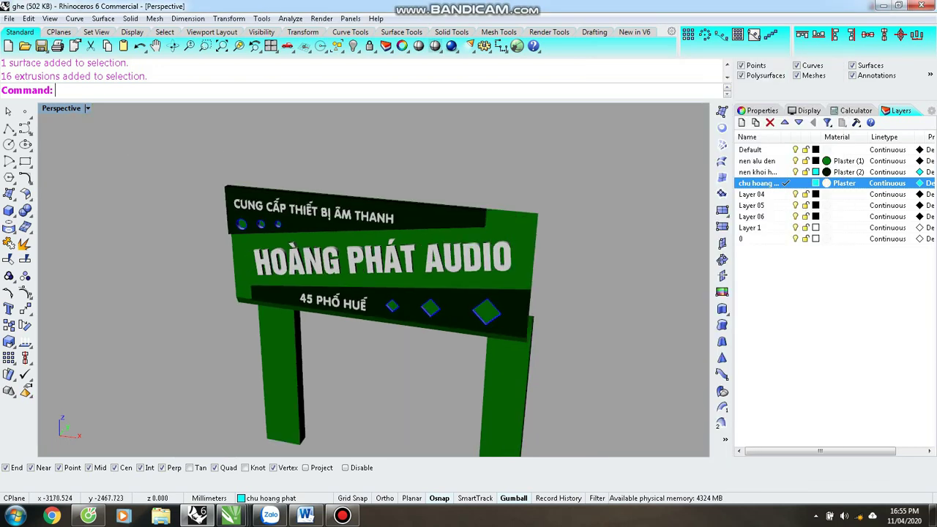
- Apply environment map analysis with the polished gold image to the raised HOÀNG PHÁT AUDIO lettering
scroll(374, 278, up, 4)
right_drag(373, 278, 403, 275)
key(Return)
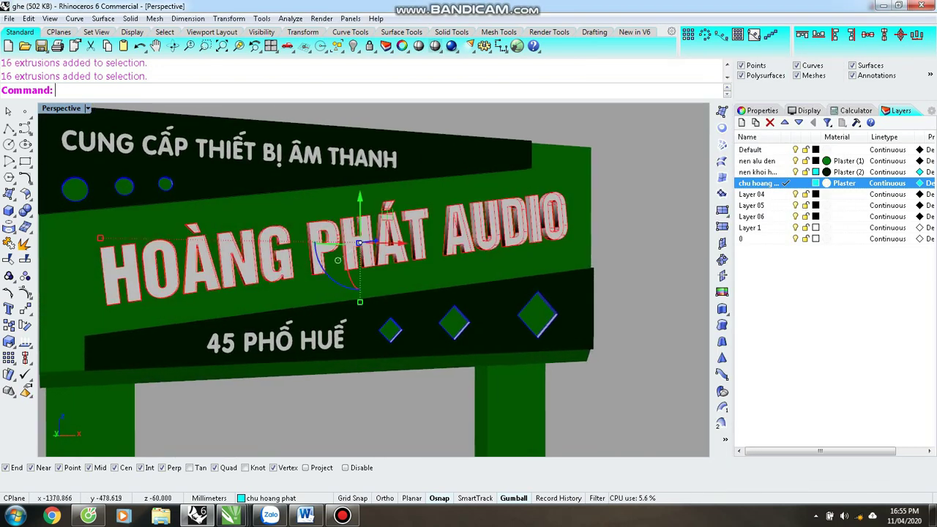
click(289, 18)
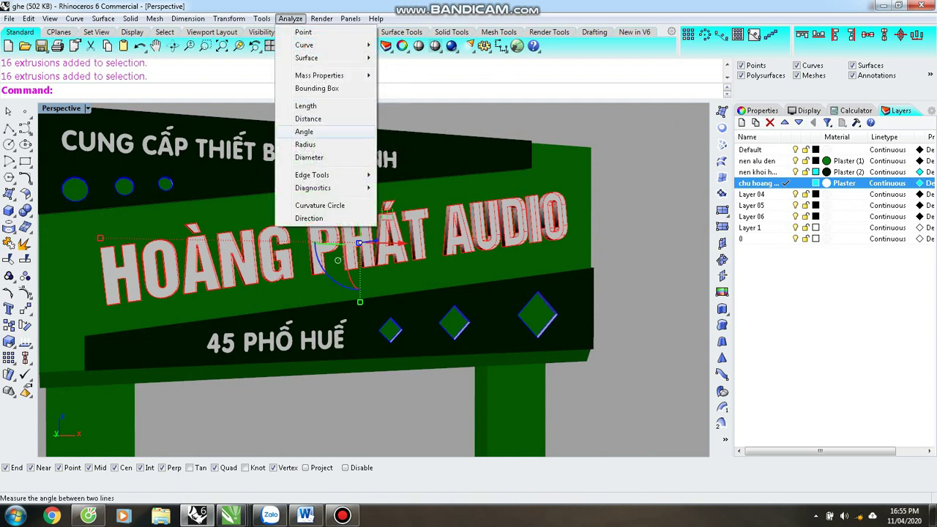
mouse_move(315, 58)
click(421, 84)
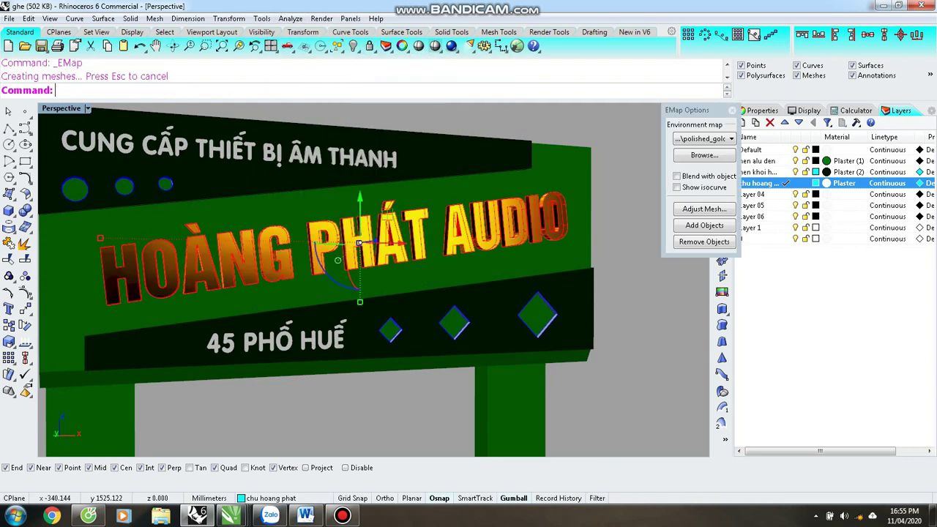
key(Escape)
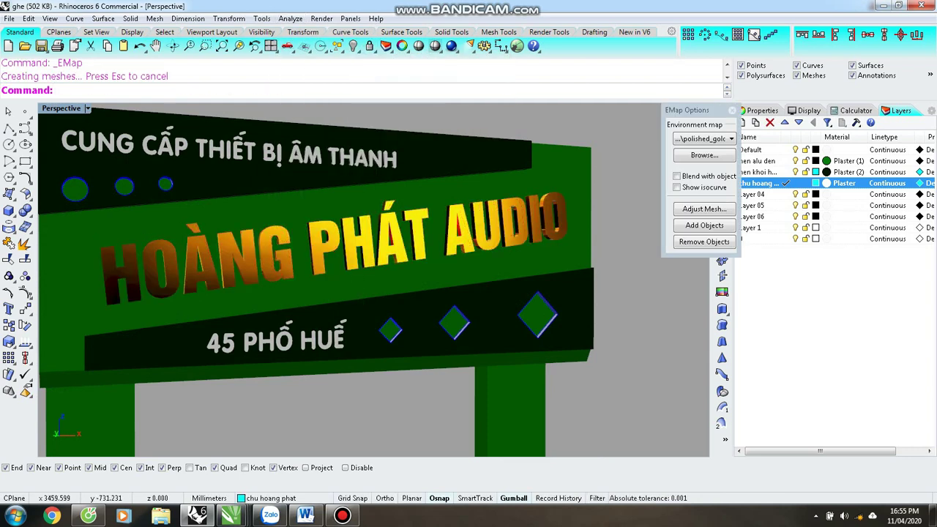
- Try other environment maps on the lettering, including fluorescent tube and arches.png, ending with space needle.png
scroll(373, 282, down, 3)
right_drag(373, 282, 475, 271)
scroll(497, 271, up, 3)
scroll(489, 261, up, 2)
click(702, 138)
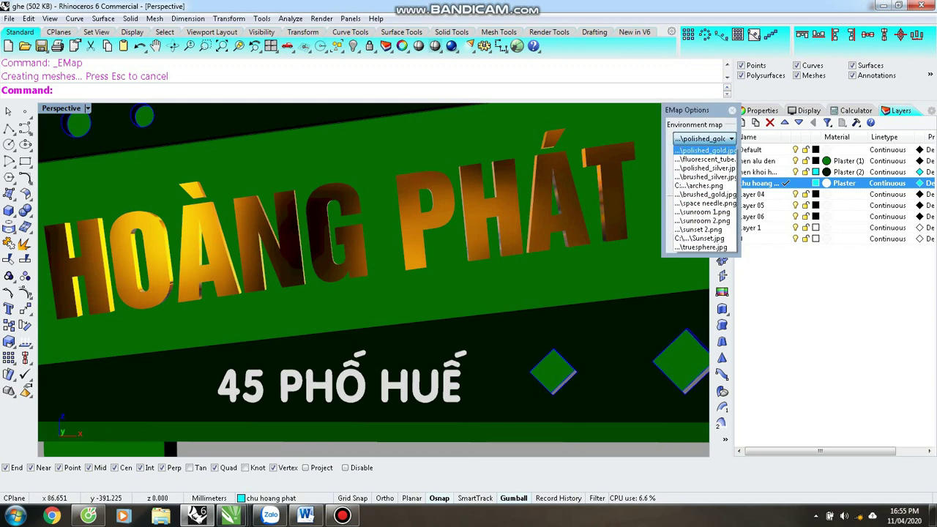
click(703, 139)
key(Down)
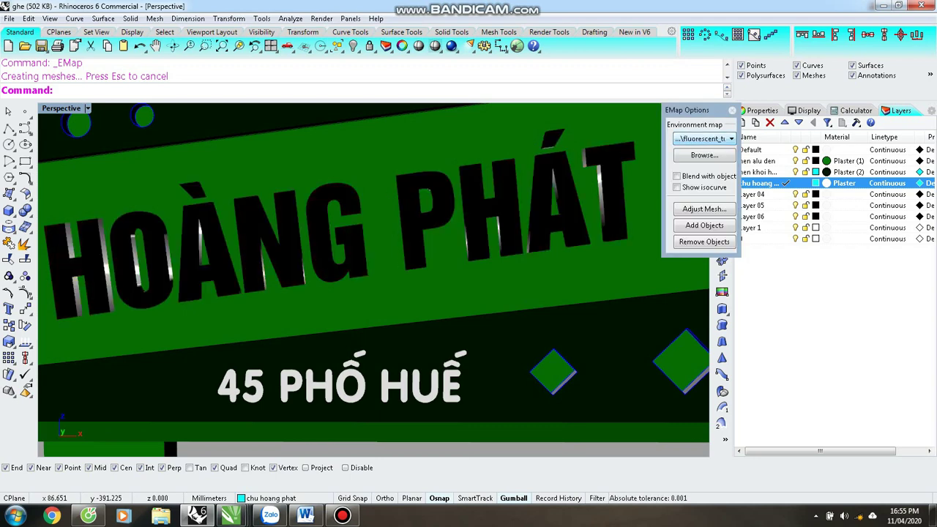
key(Down)
key(Down)
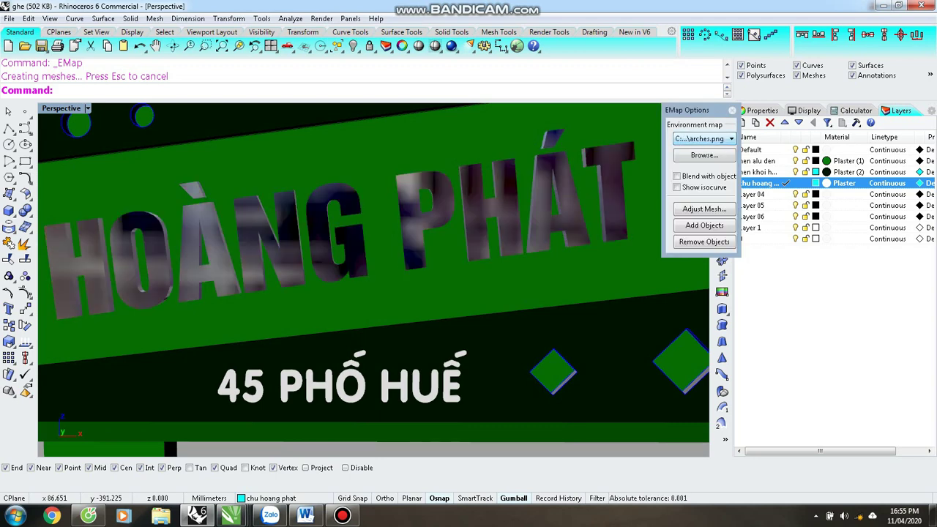
key(Down)
key(Down)
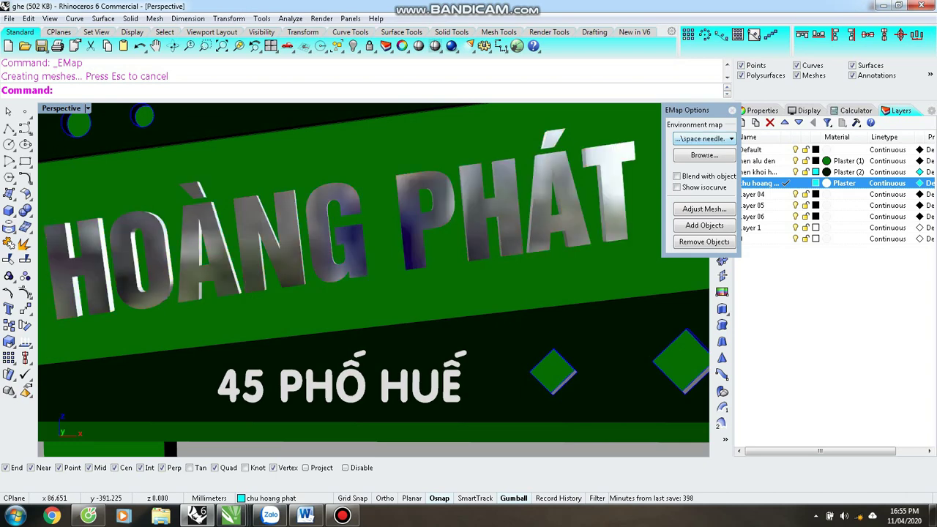
- Examine the lettering with the space needle.png environment map from several angles and distances
click(468, 234)
scroll(373, 278, down, 5)
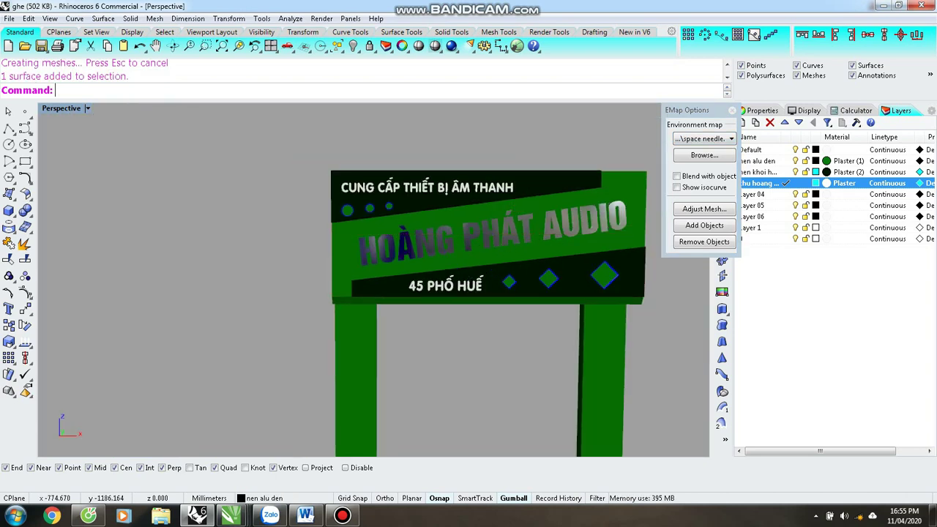
right_drag(366, 293, 512, 260)
scroll(373, 278, up, 3)
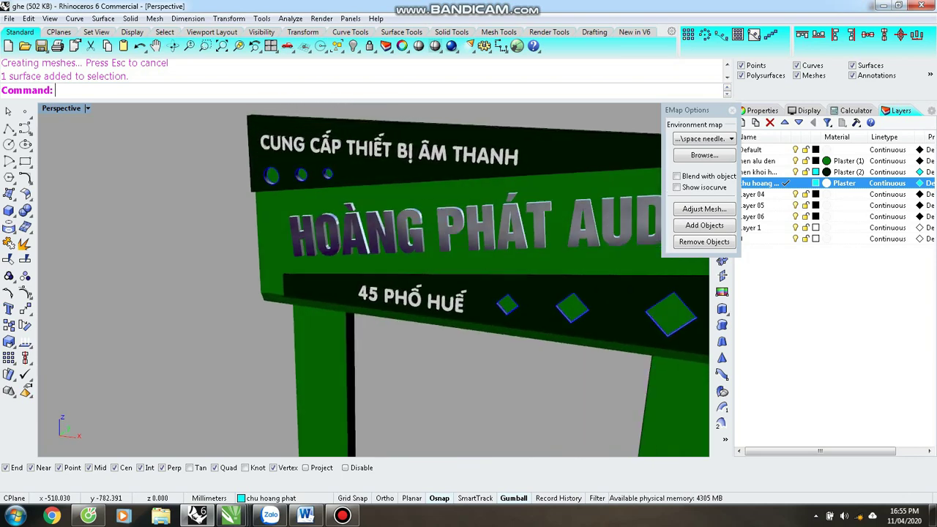
scroll(373, 278, down, 3)
right_drag(373, 278, 439, 266)
scroll(388, 277, up, 5)
- Try brushed silver and set the lettering's environment map to polished_gold.jpg, viewing the signboard from the front
click(702, 138)
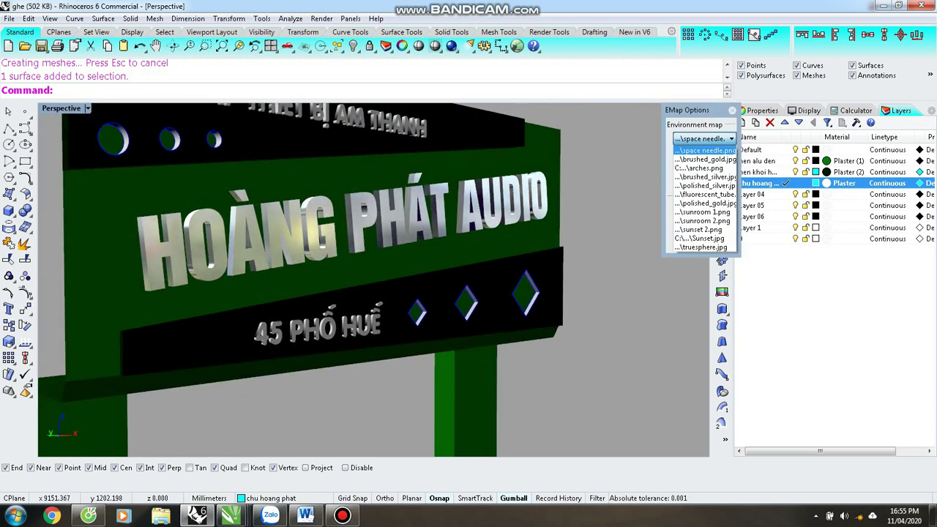
click(699, 147)
key(Down)
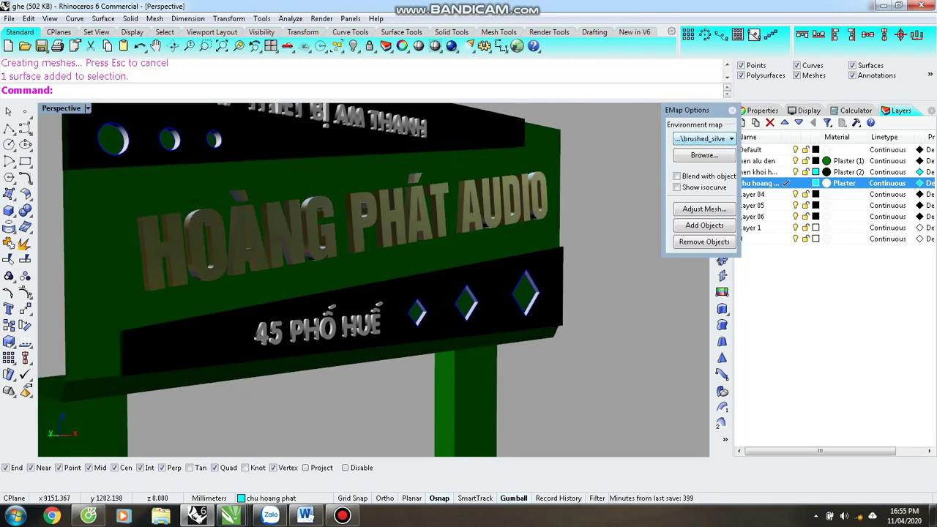
key(Down)
key(Down)
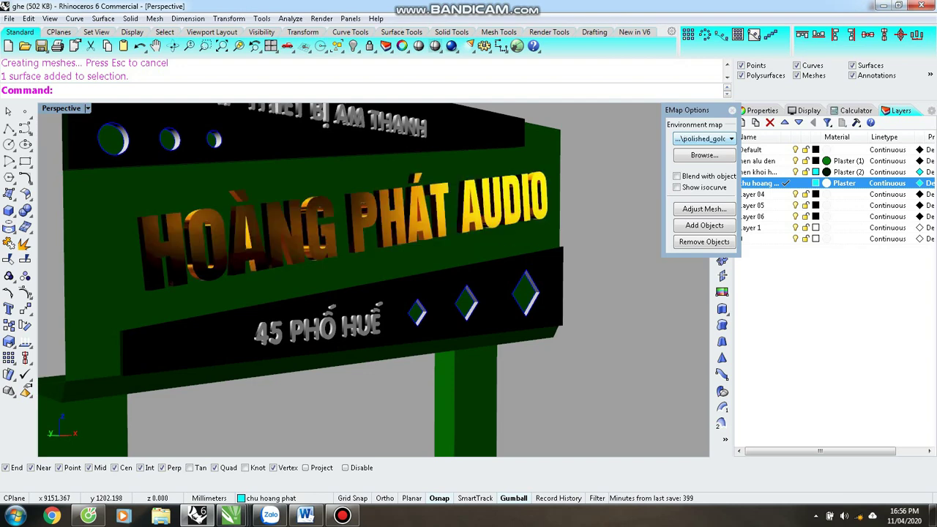
scroll(374, 278, down, 8)
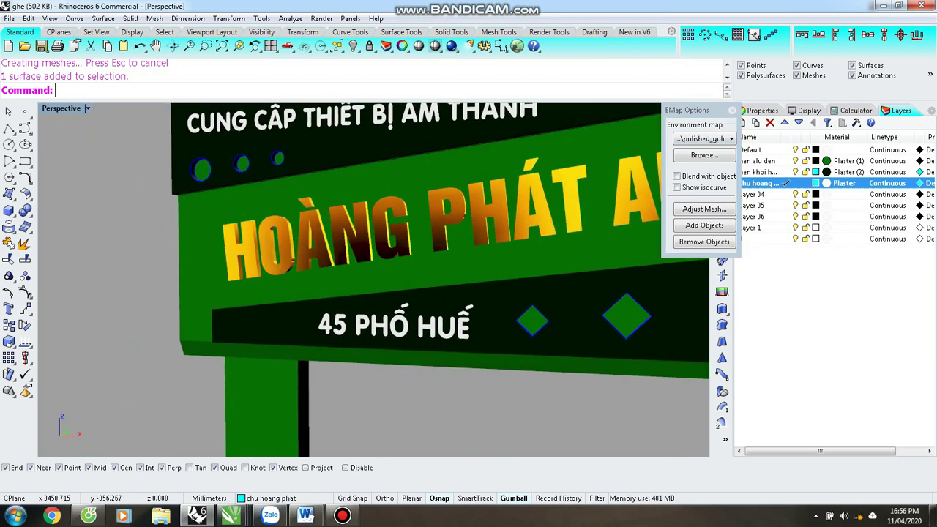
scroll(520, 198, up, 6)
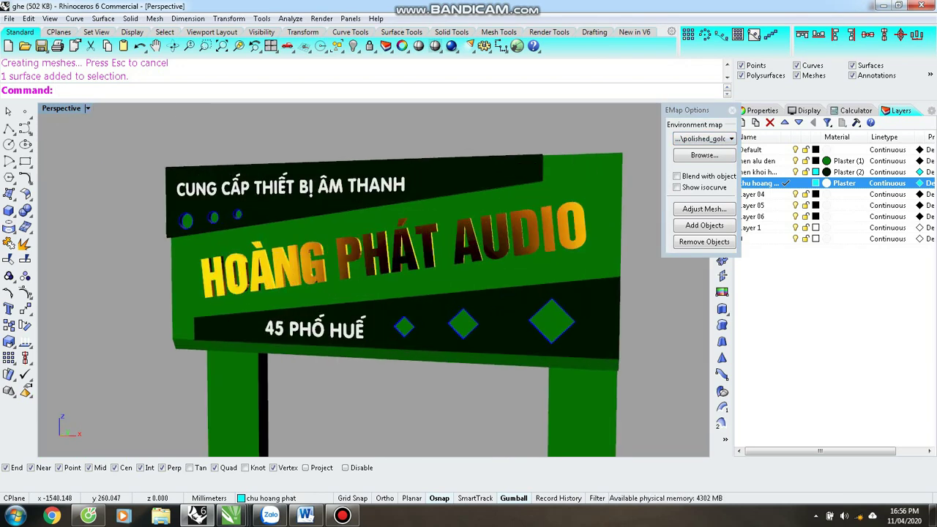
- Set the plaster material colour of the nen alu den layer to Red for the signboard's background and posts
key(Left)
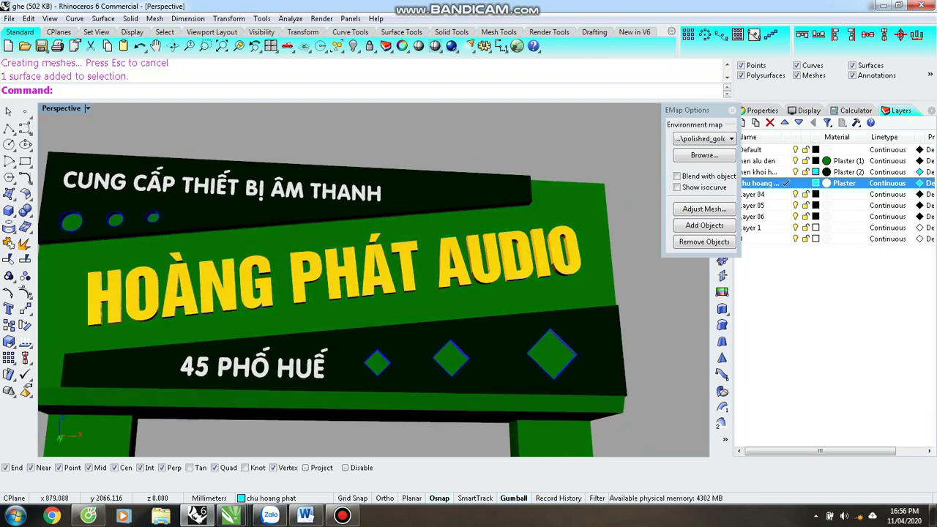
key(Right)
key(Right)
key(Right)
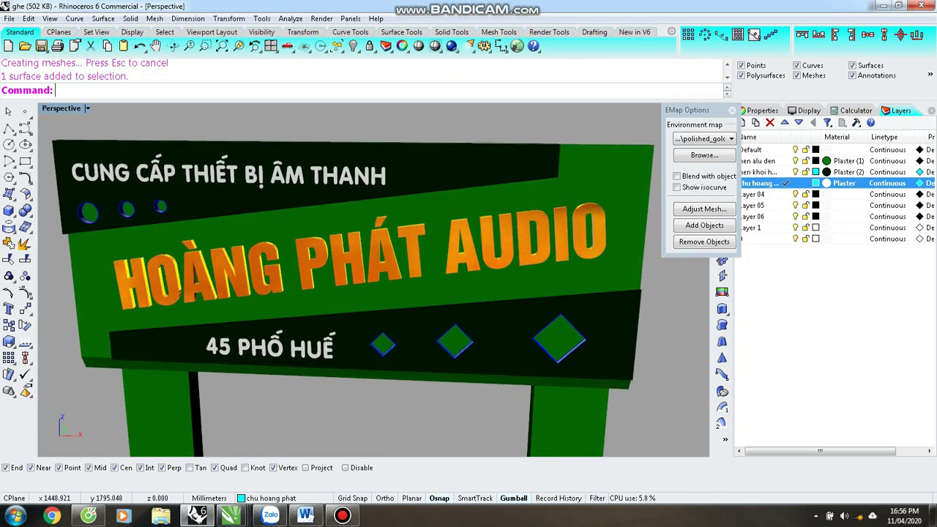
click(374, 231)
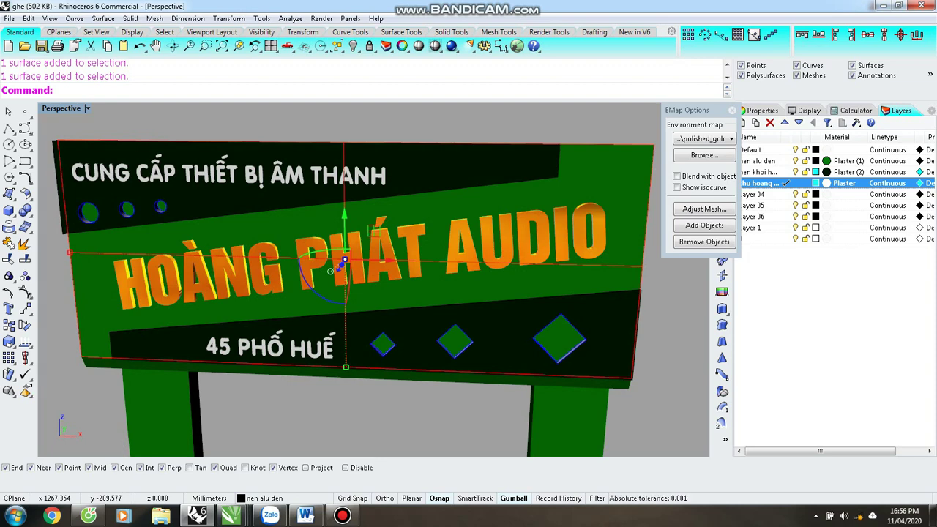
click(845, 160)
click(752, 249)
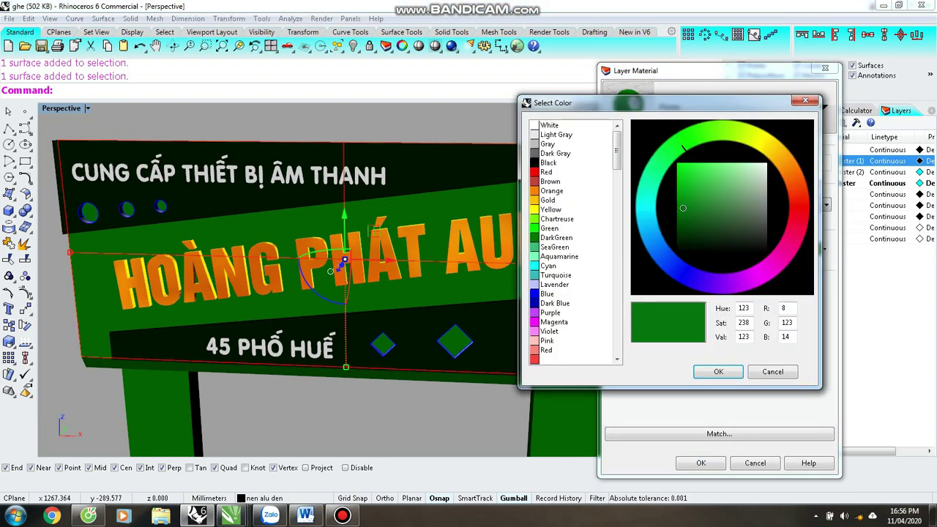
click(556, 171)
key(Return)
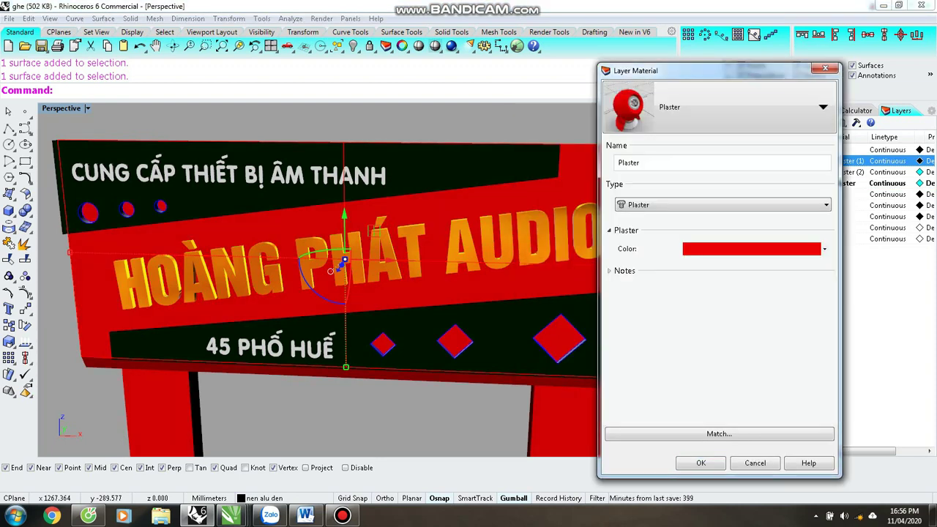
key(Return)
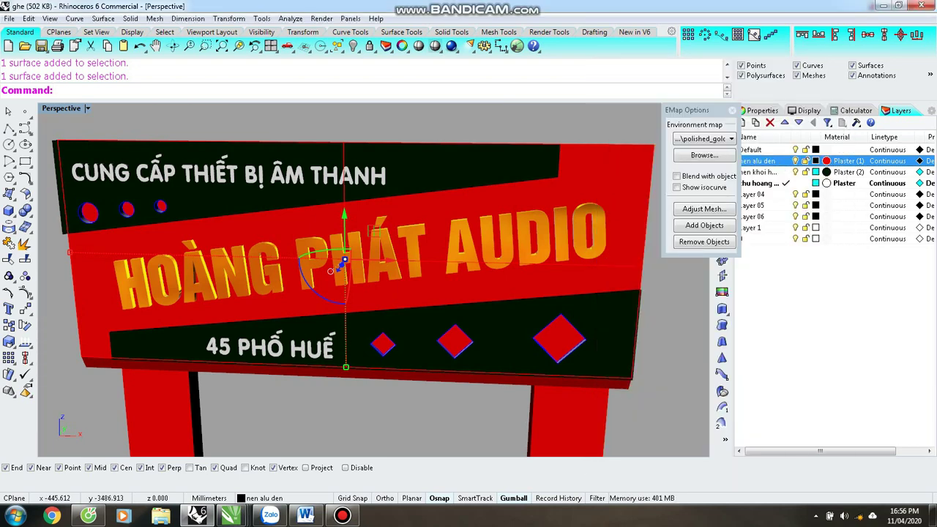
- Examine the red signboard and its polished gold lettering from several angles and distances
scroll(373, 293, down, 5)
right_drag(374, 293, 421, 333)
scroll(373, 292, up, 3)
scroll(373, 292, down, 3)
right_drag(373, 293, 450, 317)
scroll(373, 293, up, 5)
scroll(373, 293, down, 5)
scroll(374, 293, up, 6)
scroll(374, 292, down, 5)
scroll(373, 293, up, 5)
scroll(373, 293, down, 5)
scroll(373, 292, up, 5)
scroll(450, 317, down, 5)
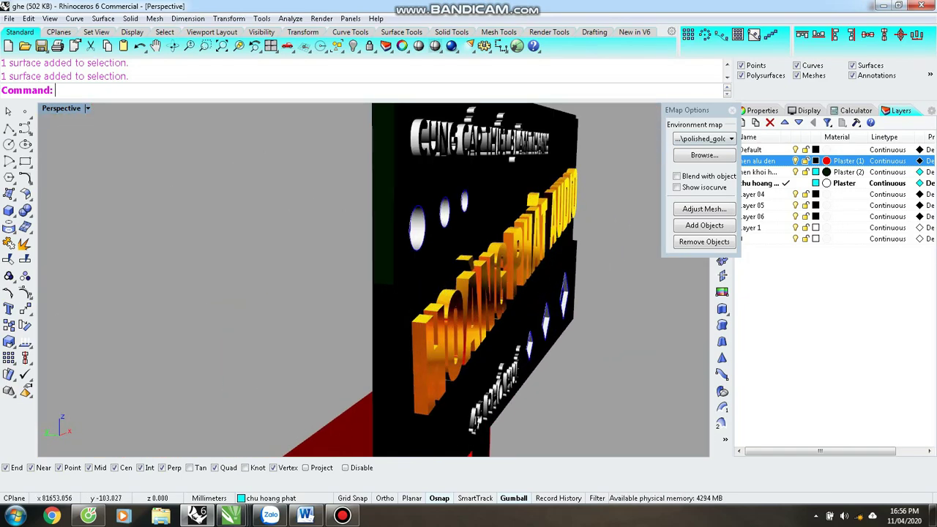
- Try the polished silver, fluorescent tube and brushed silver environment maps on the HOÀNG PHÁT AUDIO lettering
key(Up)
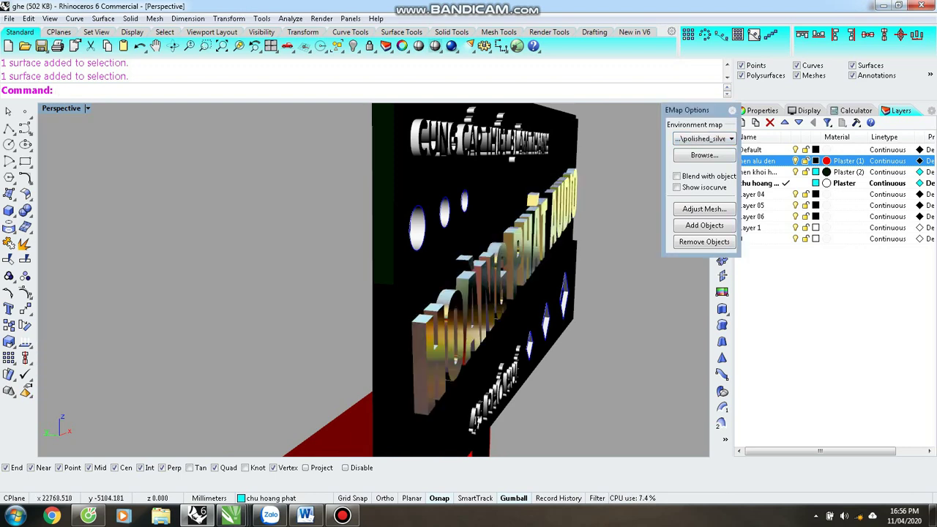
key(Up)
key(Up)
key(Up)
key(Up)
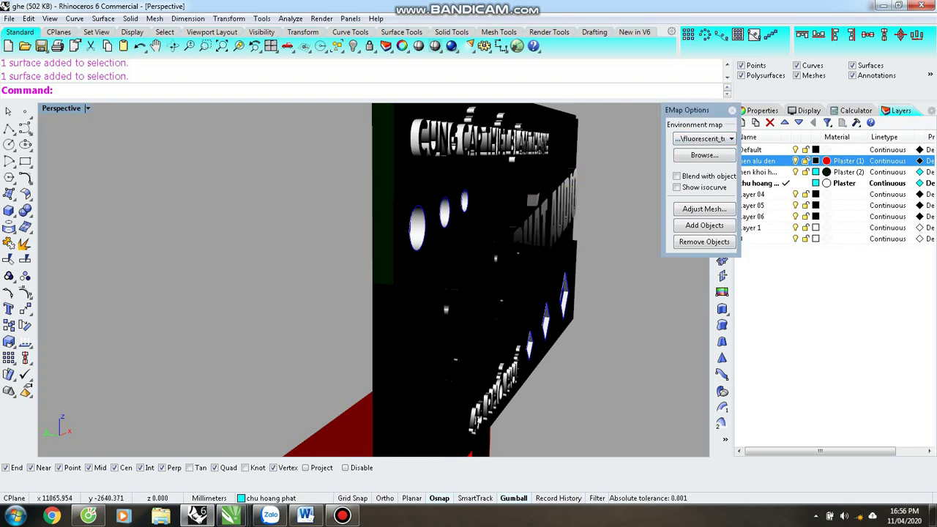
key(Right)
key(Right)
key(Right)
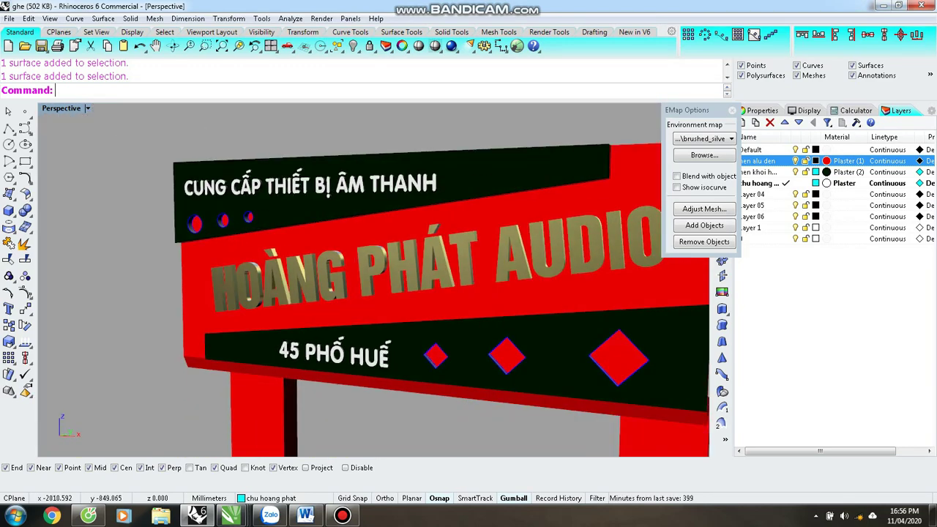
scroll(373, 282, down, 3)
scroll(373, 282, up, 5)
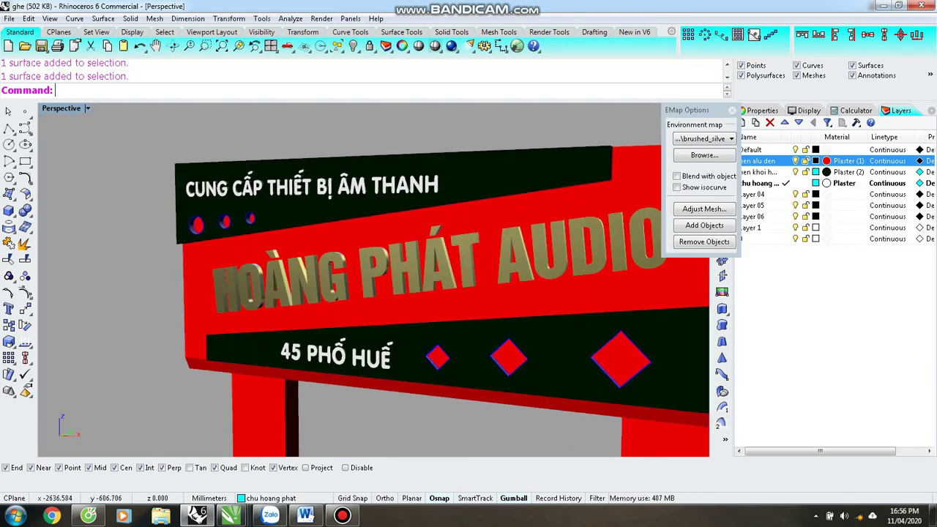
- Try the polished silver and polished gold environment maps on the lettering, viewing it up close at an angle
key(Down)
key(Down)
key(Down)
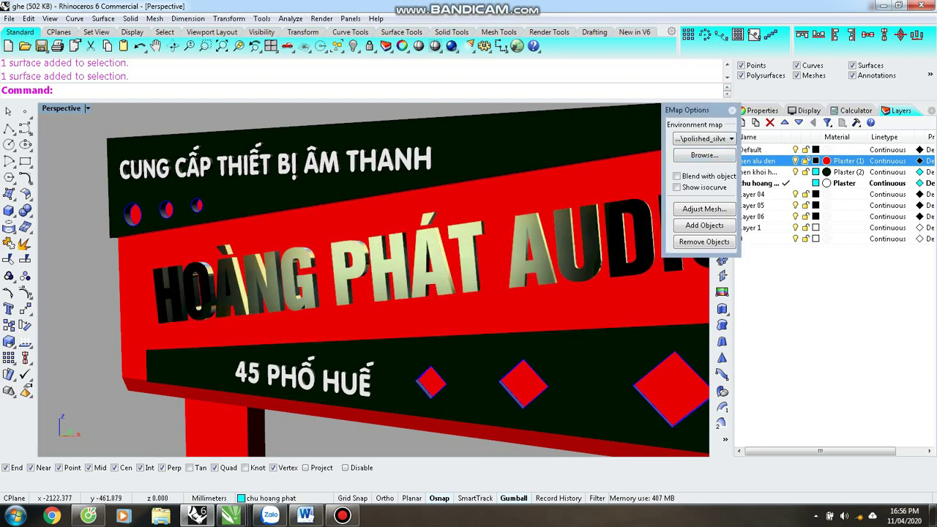
key(Right)
key(Right)
key(Right)
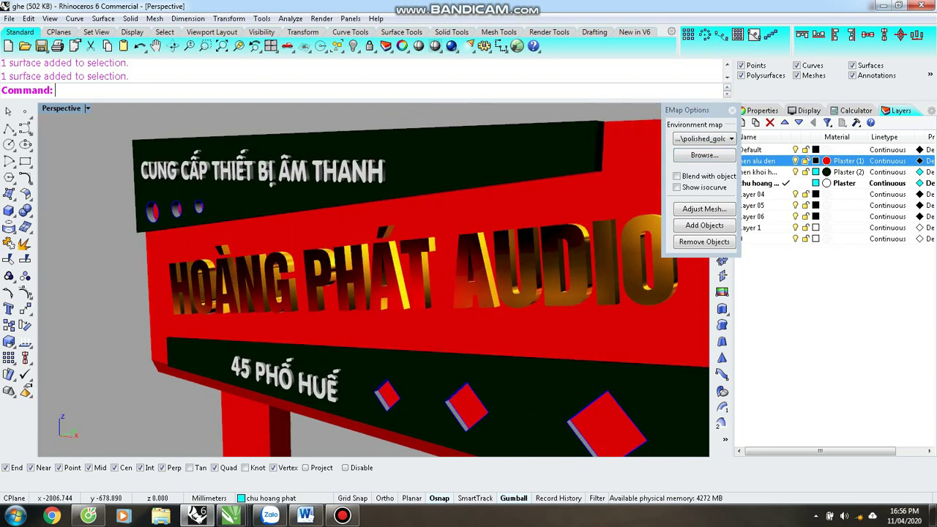
key(Page_Up)
key(Page_Up)
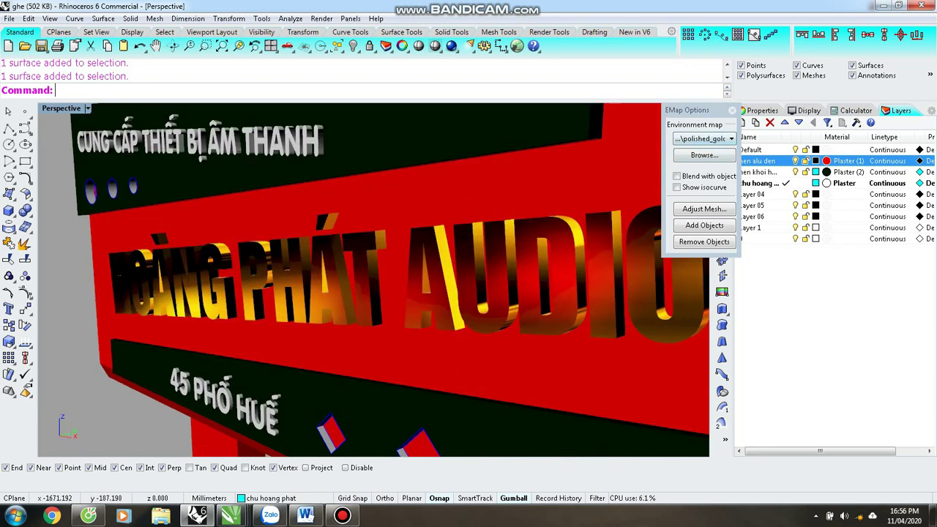
- Try the arches.png and space needle.png environment maps on the lettering, ending with brushed gold
key(Down)
key(Down)
key(Down)
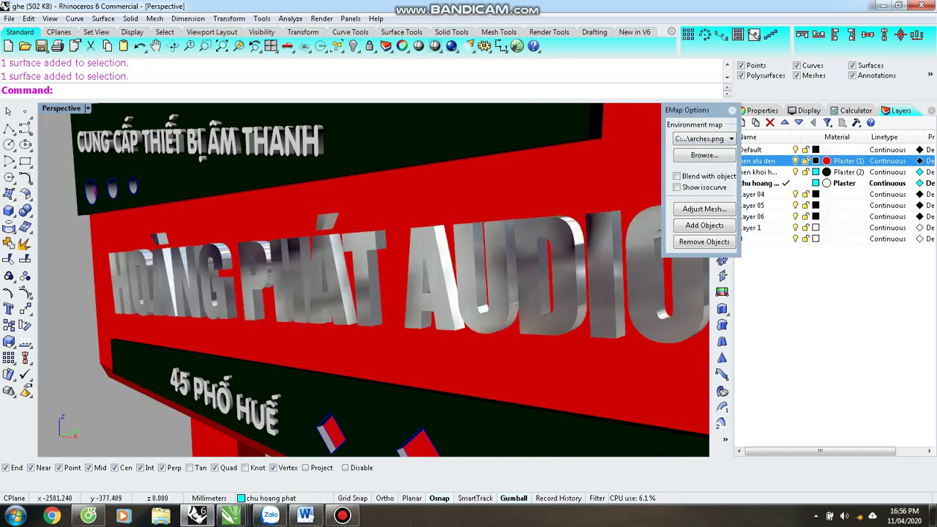
key(Down)
key(Down)
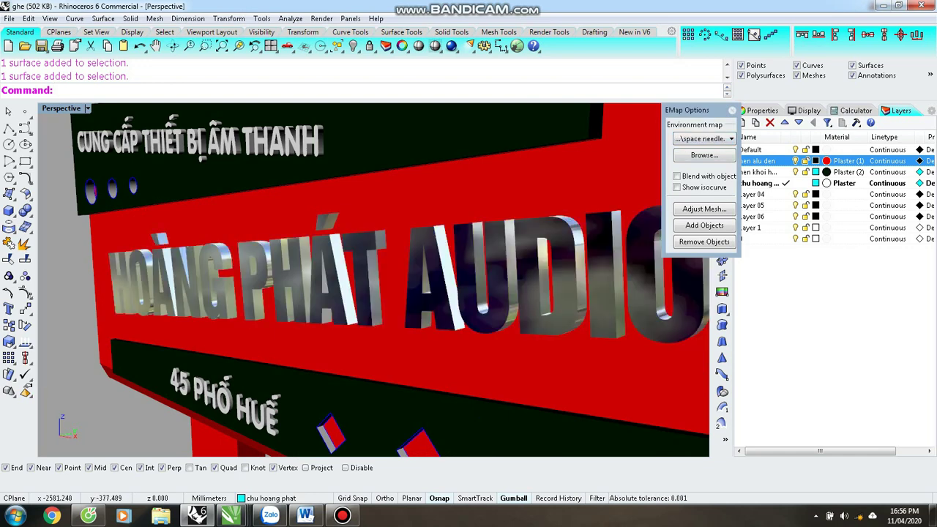
key(Up)
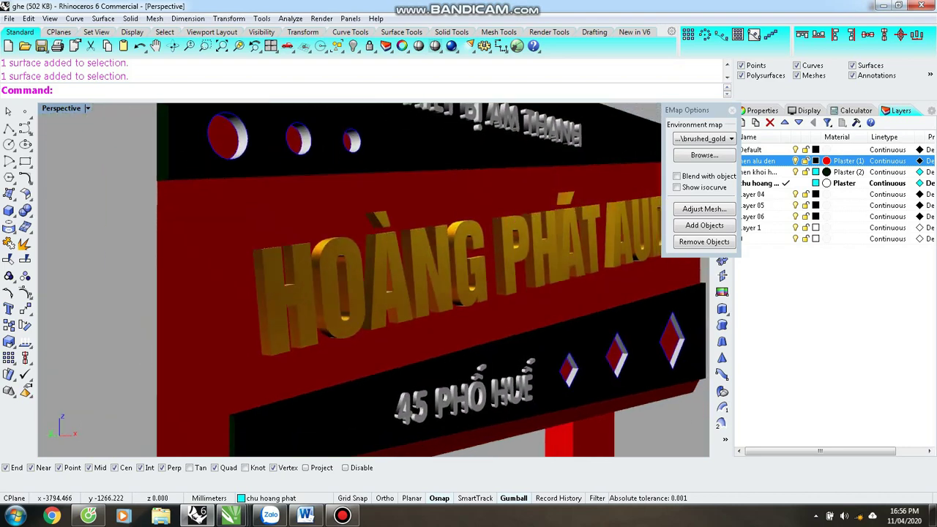
key(Up)
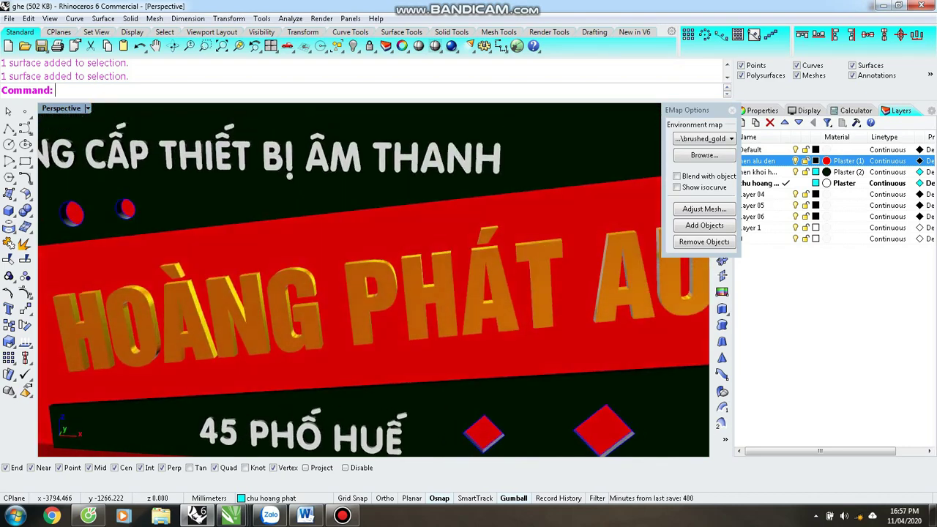
- Examine the whole signboard and its raised lettering from above, below and the sides at different distances
scroll(374, 278, down, 2)
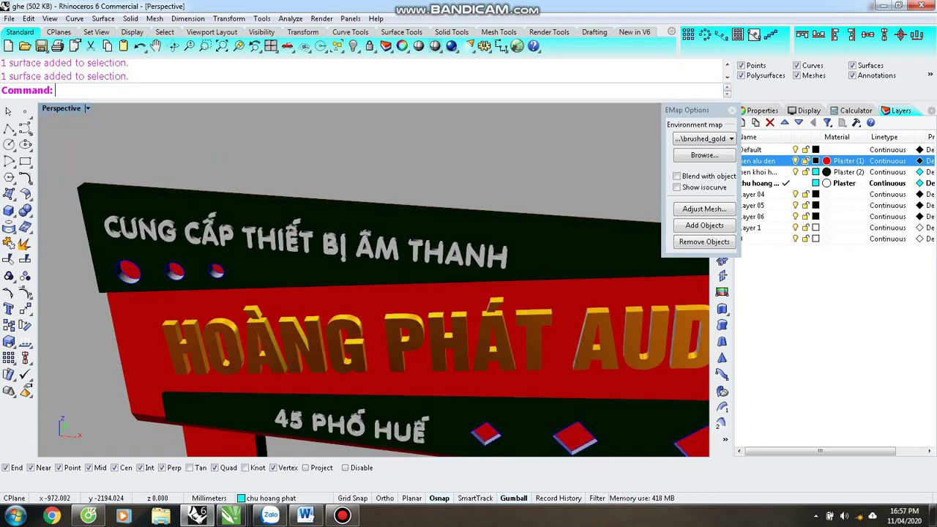
scroll(373, 278, down, 3)
key(Left)
key(Left)
key(Left)
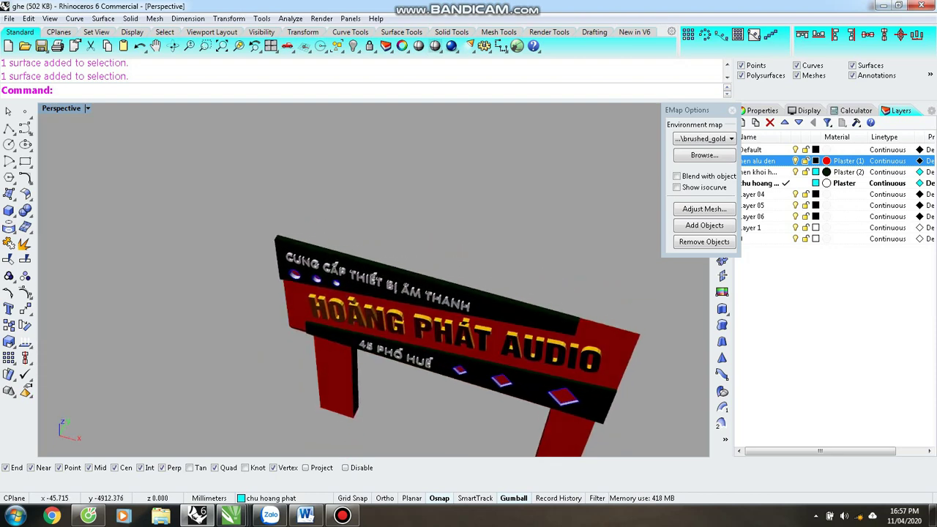
scroll(373, 278, up, 5)
key(Left)
key(Left)
key(Left)
key(Right)
key(Right)
key(Right)
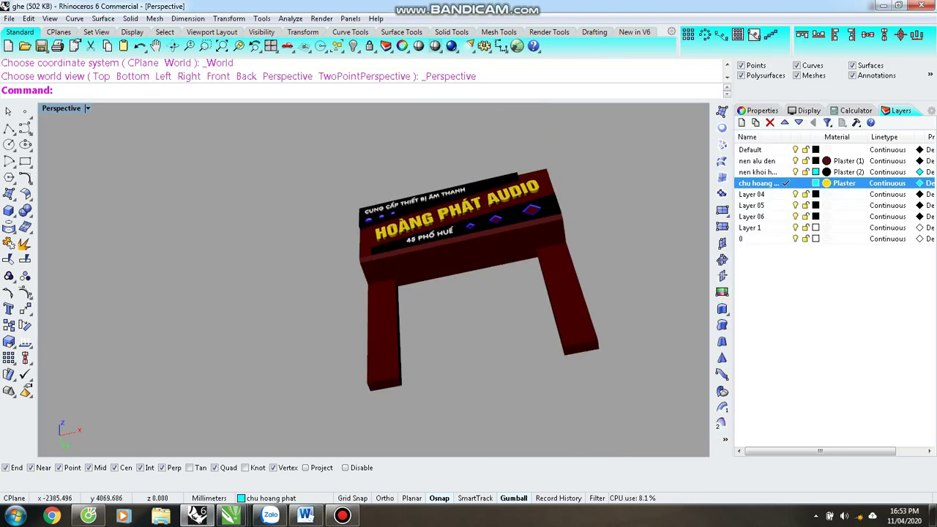
scroll(452, 205, up, 5)
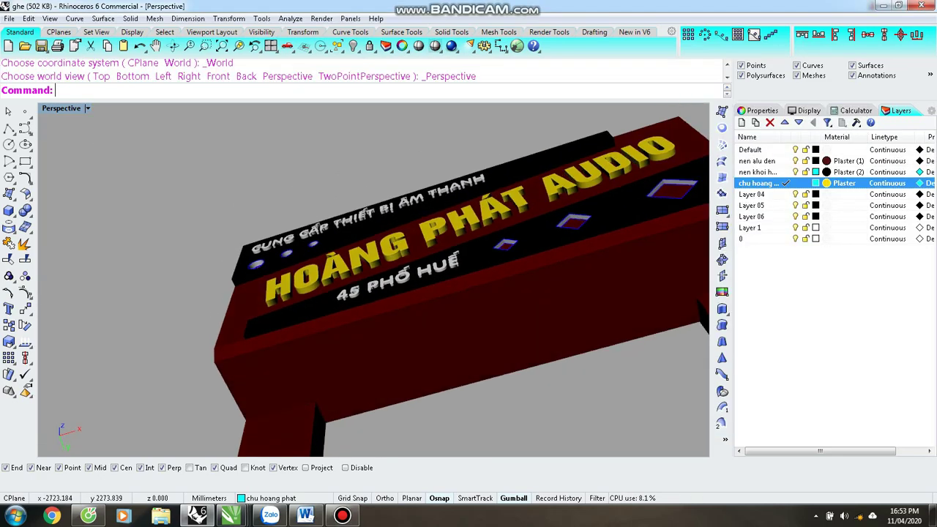